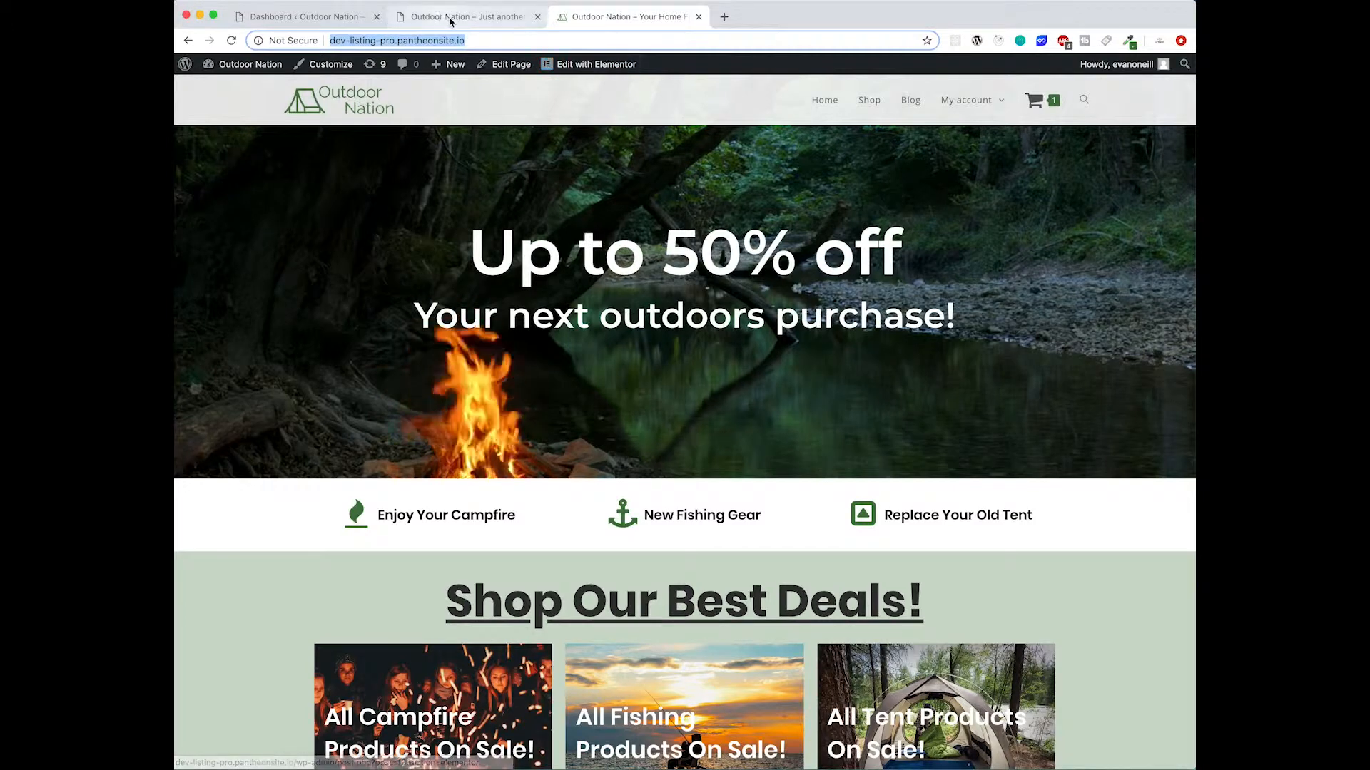
- Open the Menus screen under Appearance in the site dashboard
click(450, 22)
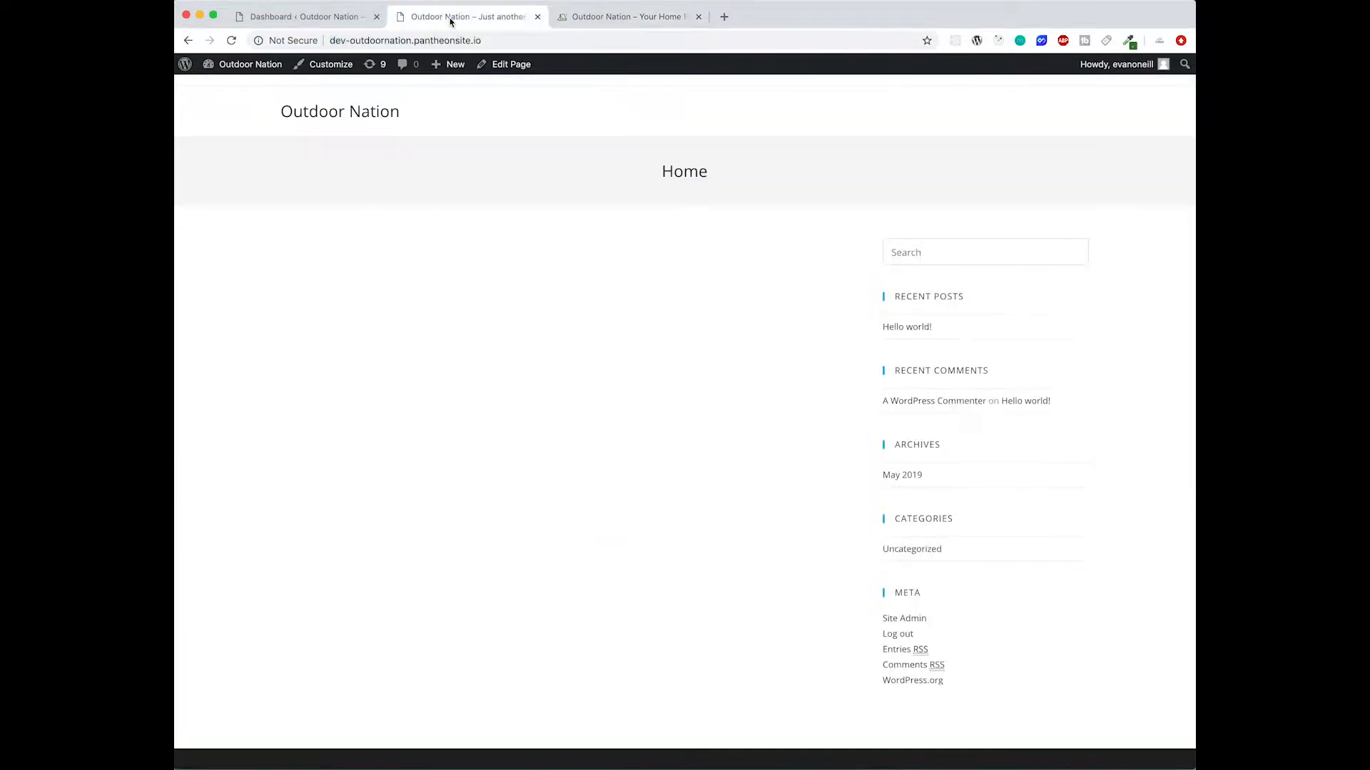
click(298, 24)
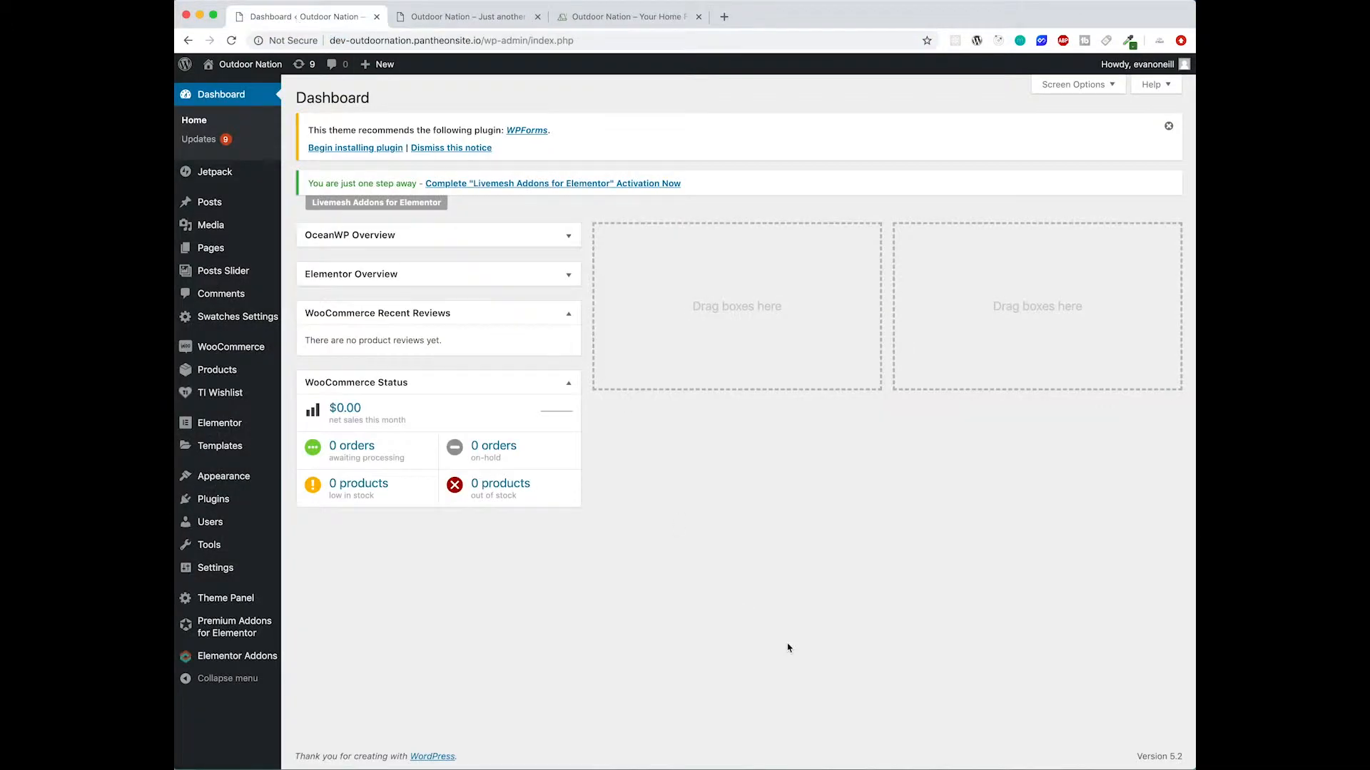
mouse_move(219, 571)
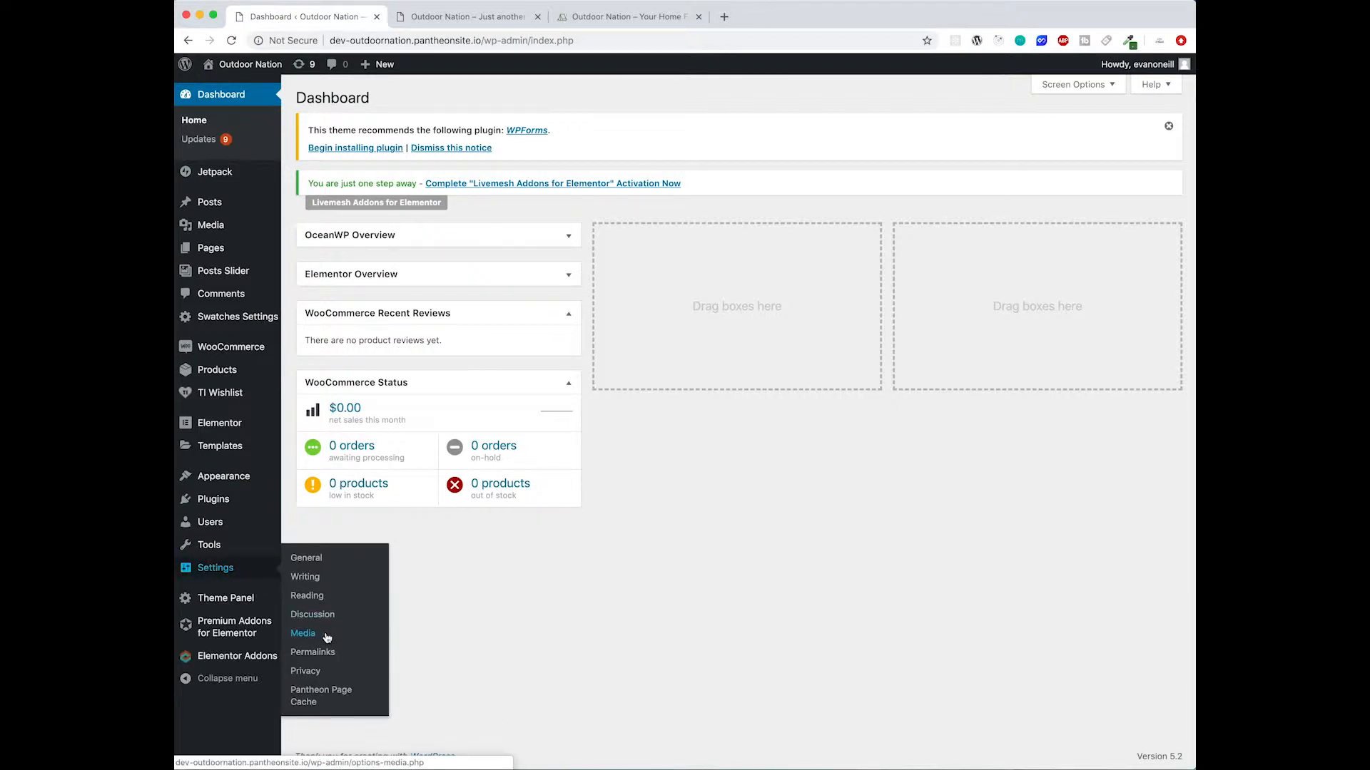
mouse_move(241, 476)
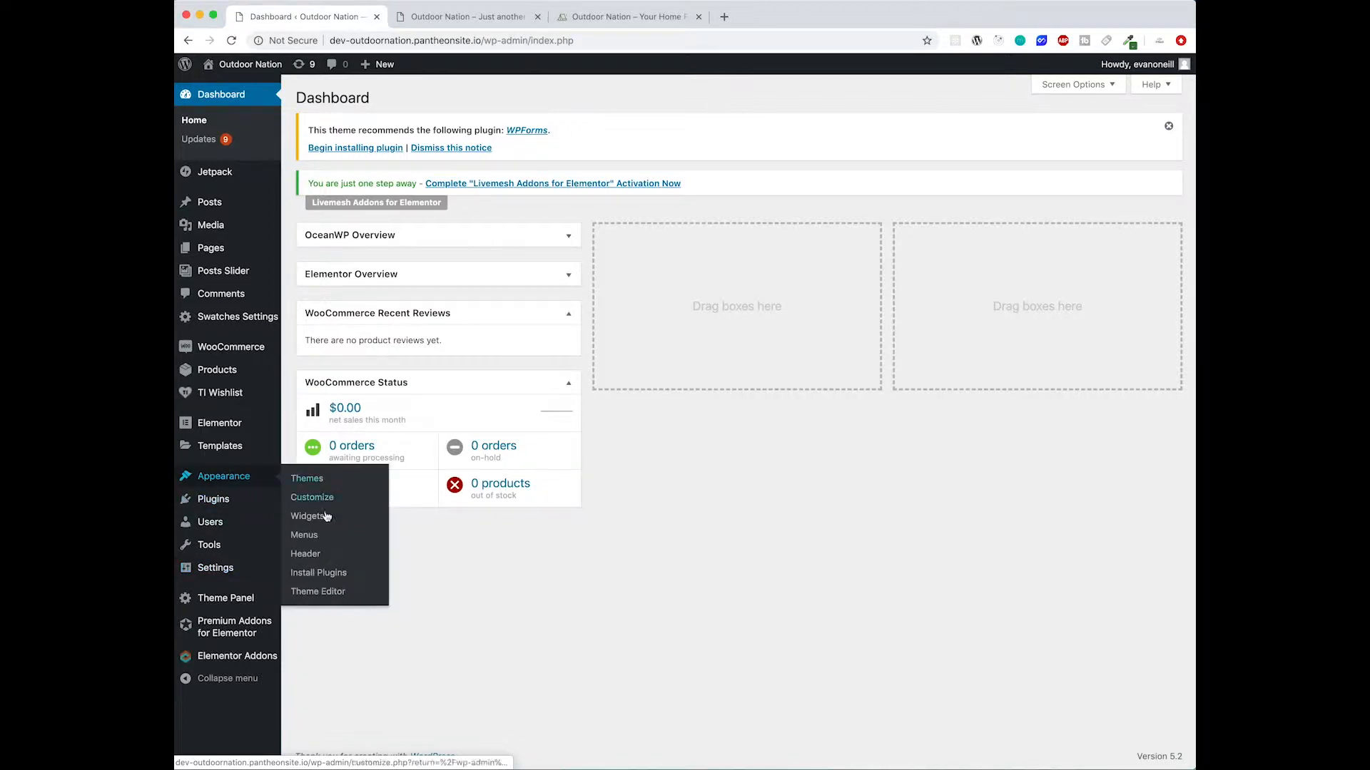
click(327, 544)
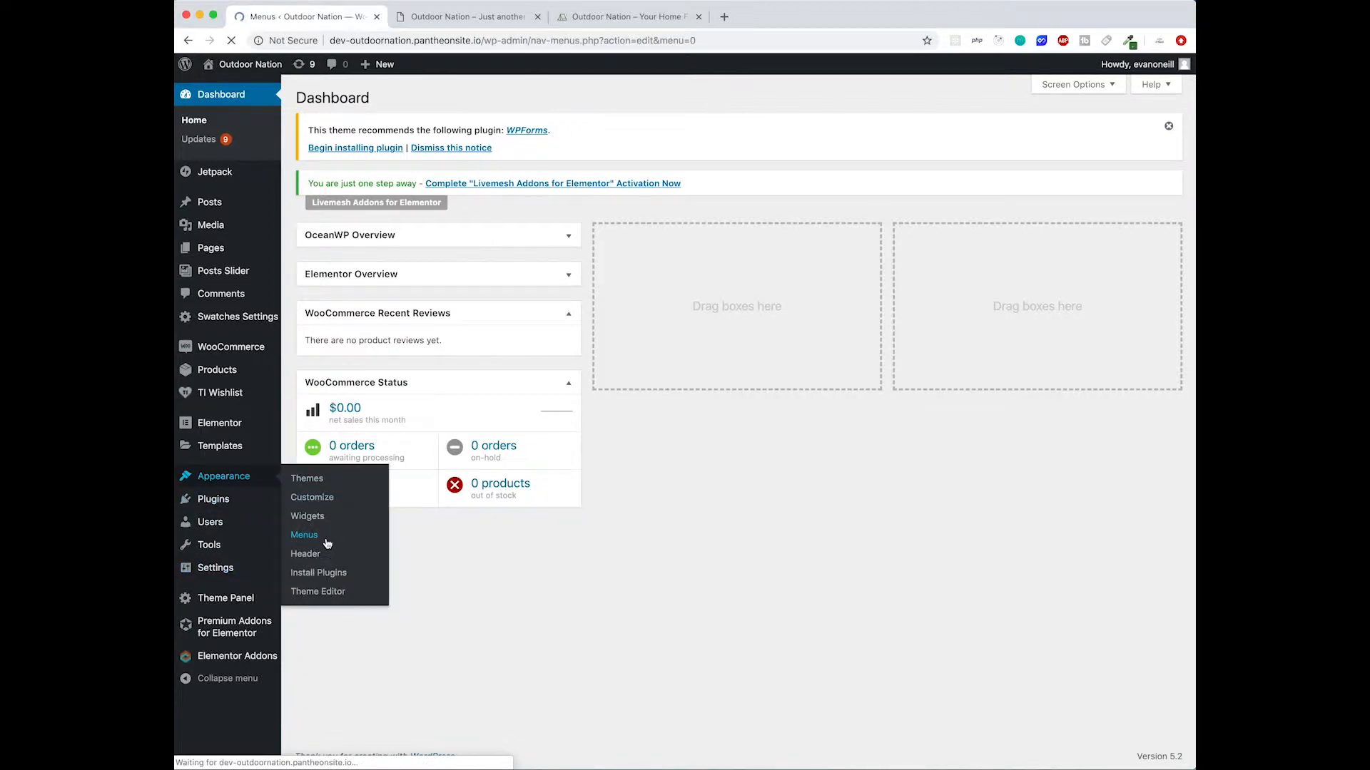
- Create a new menu named Main Menu
click(624, 355)
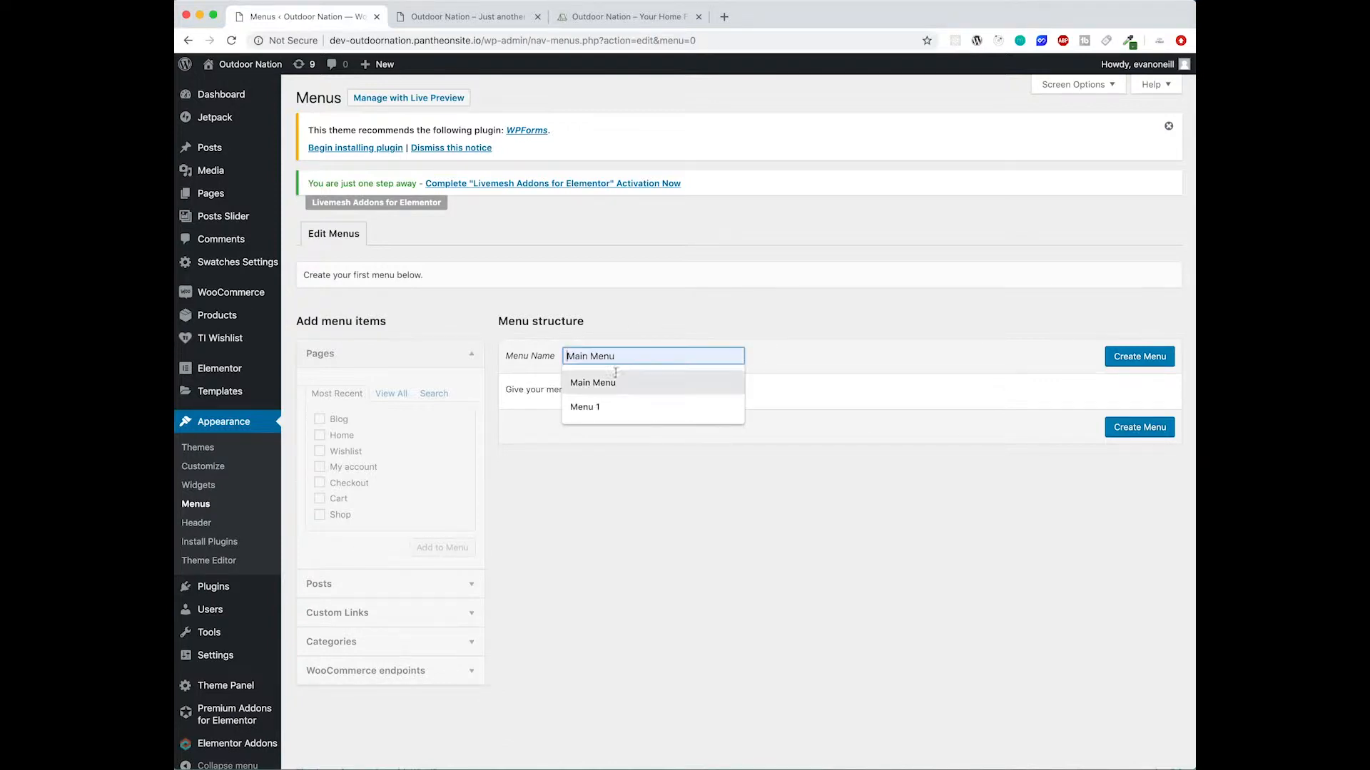
click(623, 381)
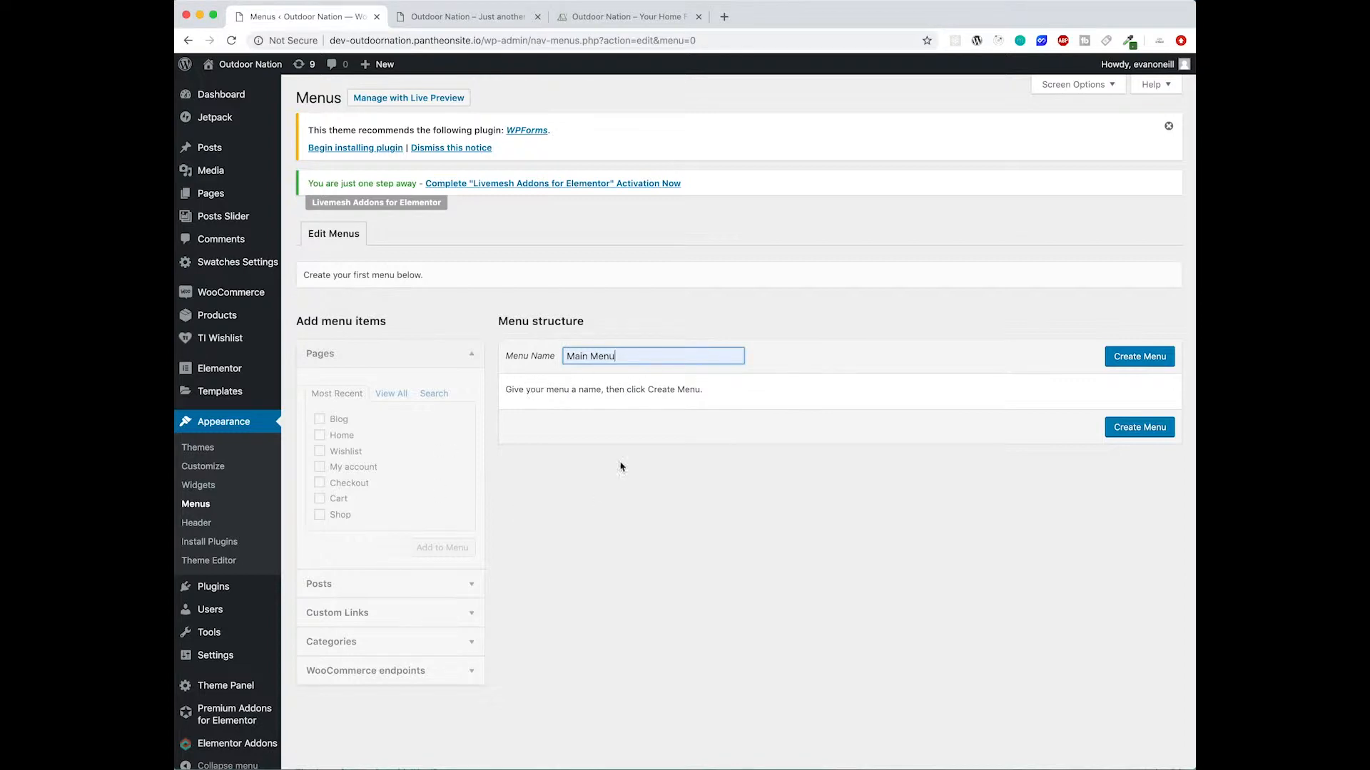
click(1130, 366)
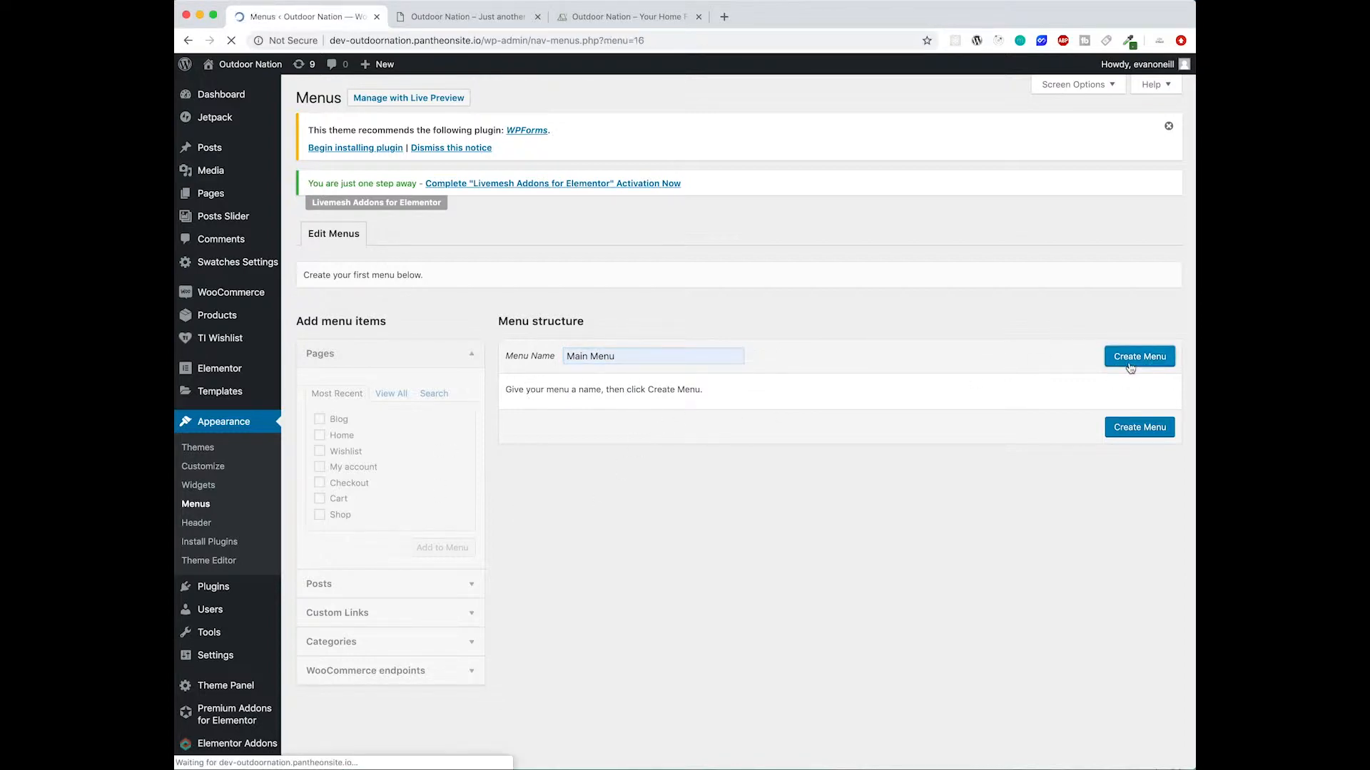
- Add the Blog, Cart, Home, My account, Shop and Wishlist pages to the menu
click(399, 395)
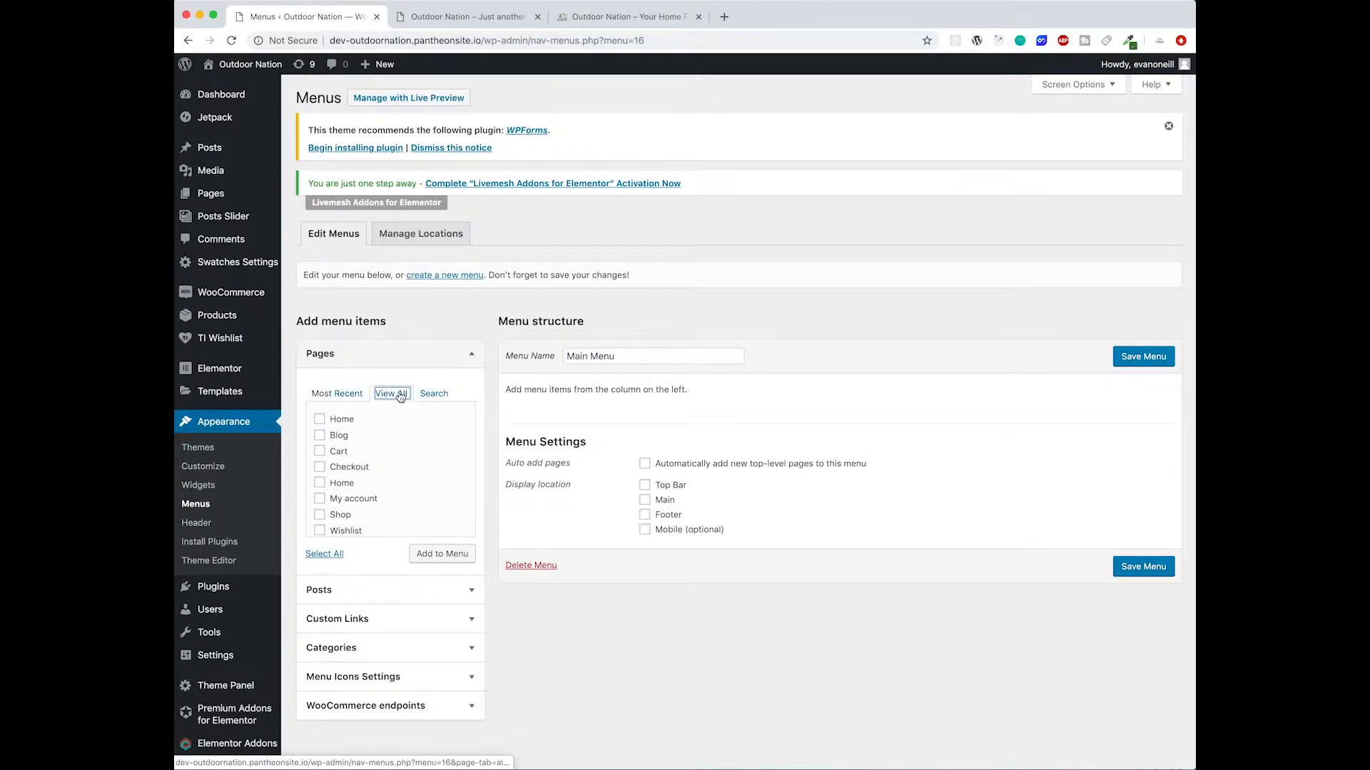
scroll(340, 491, down, 1)
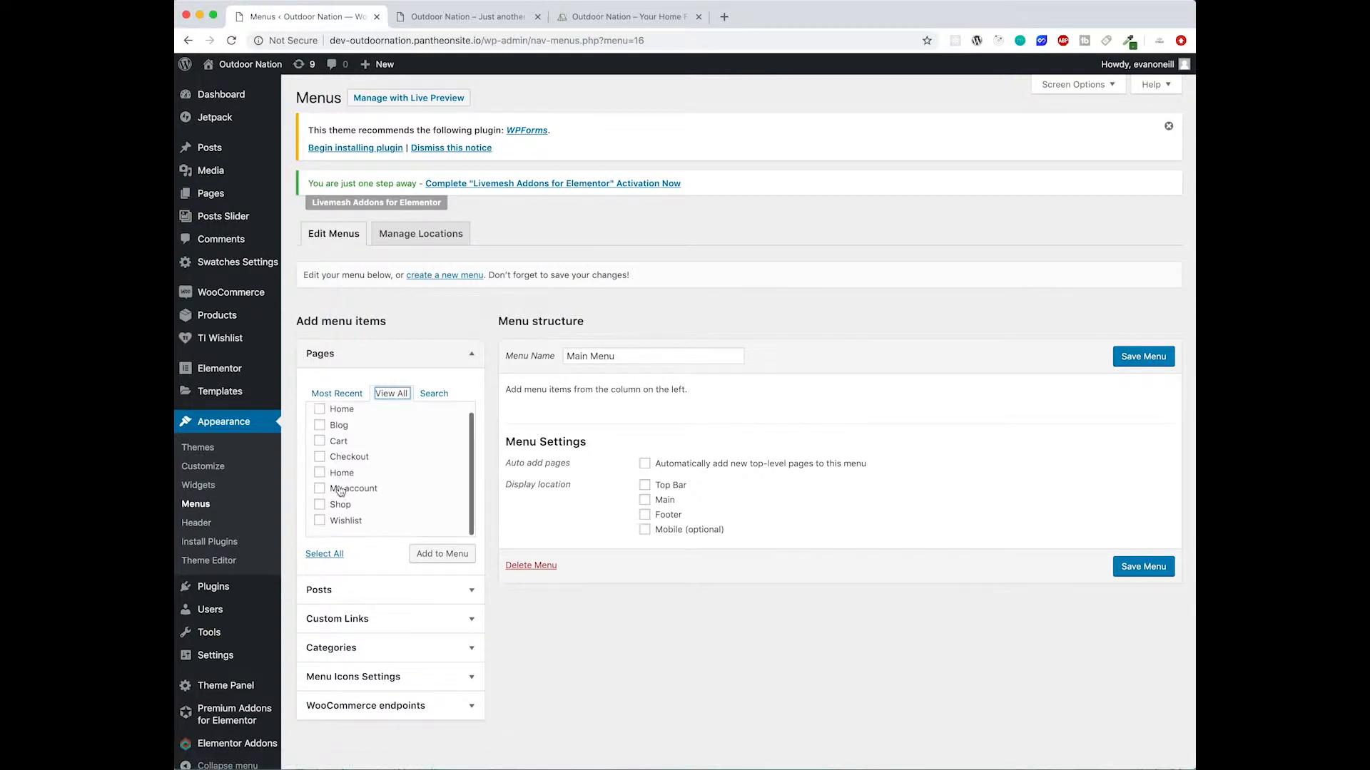
click(321, 473)
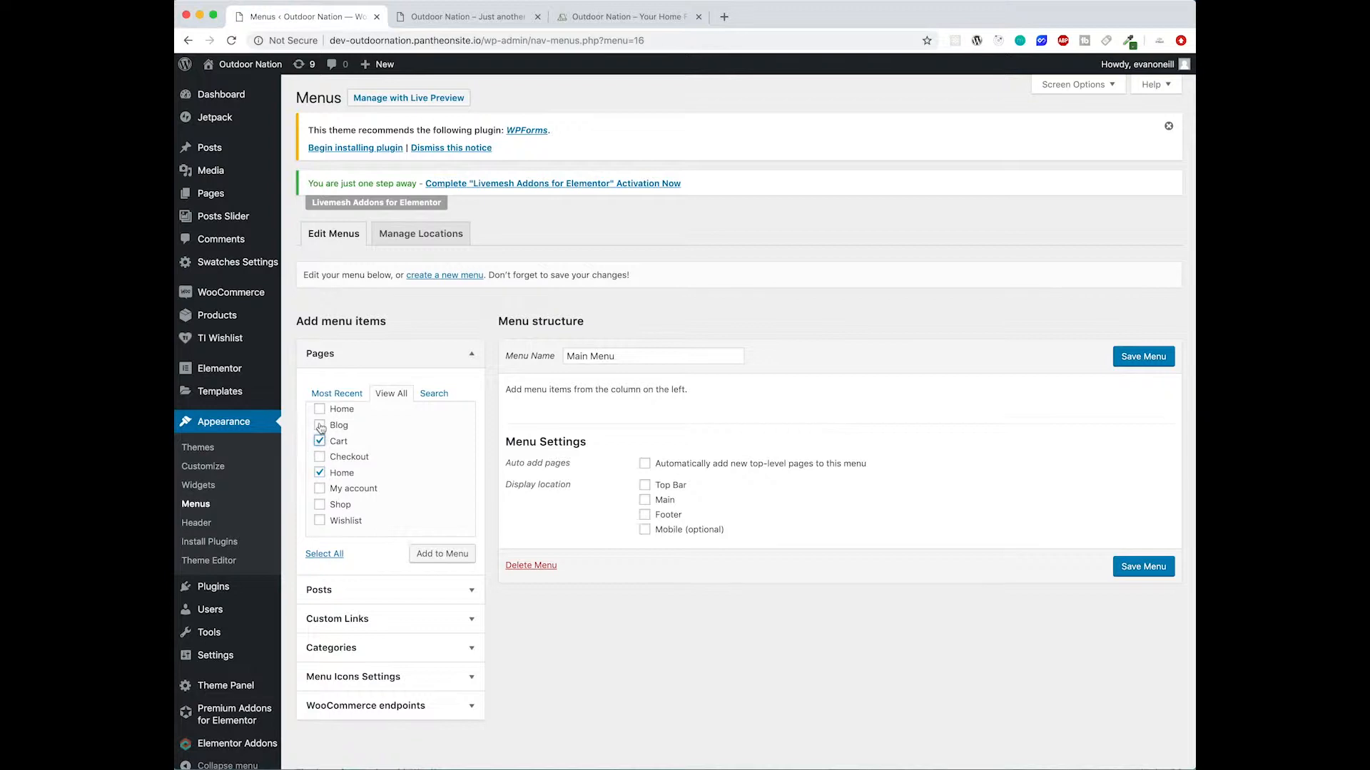
click(322, 490)
click(321, 505)
scroll(365, 480, up, 1)
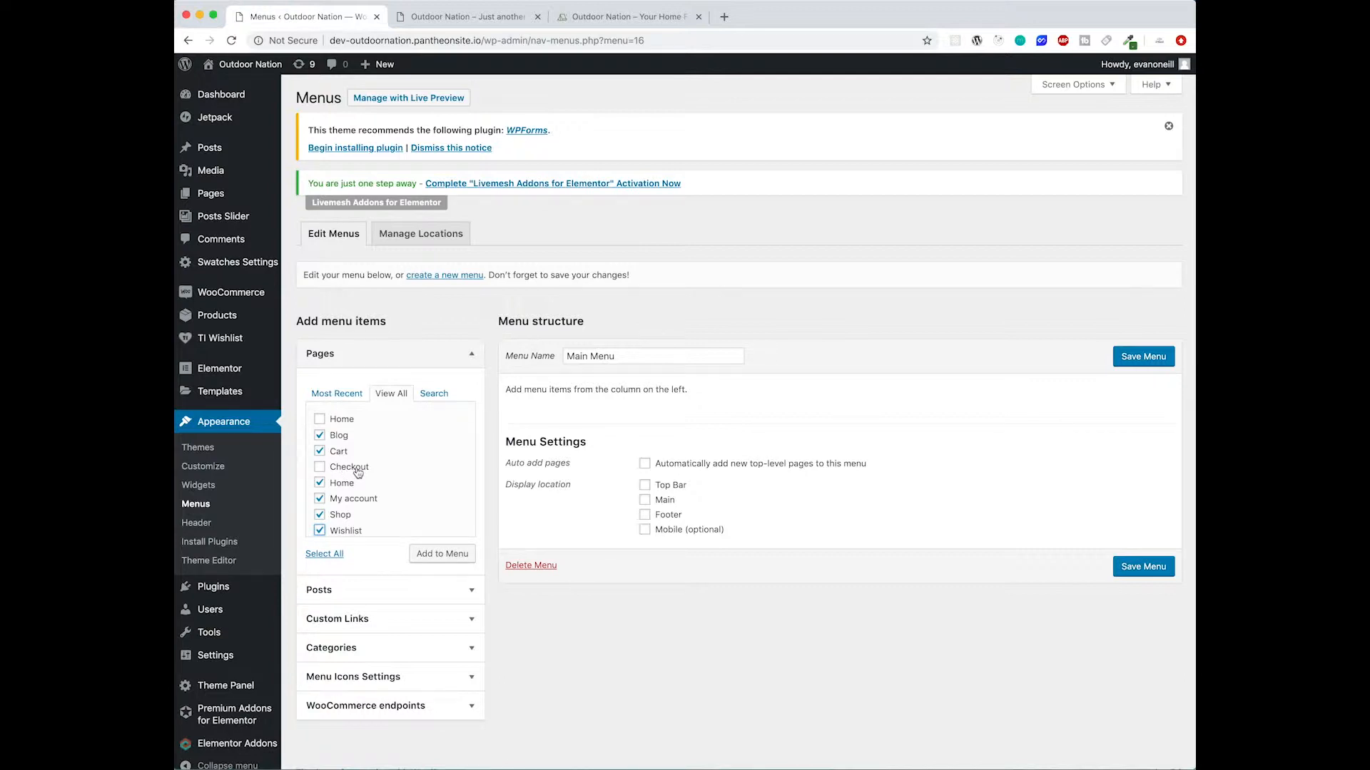
click(433, 558)
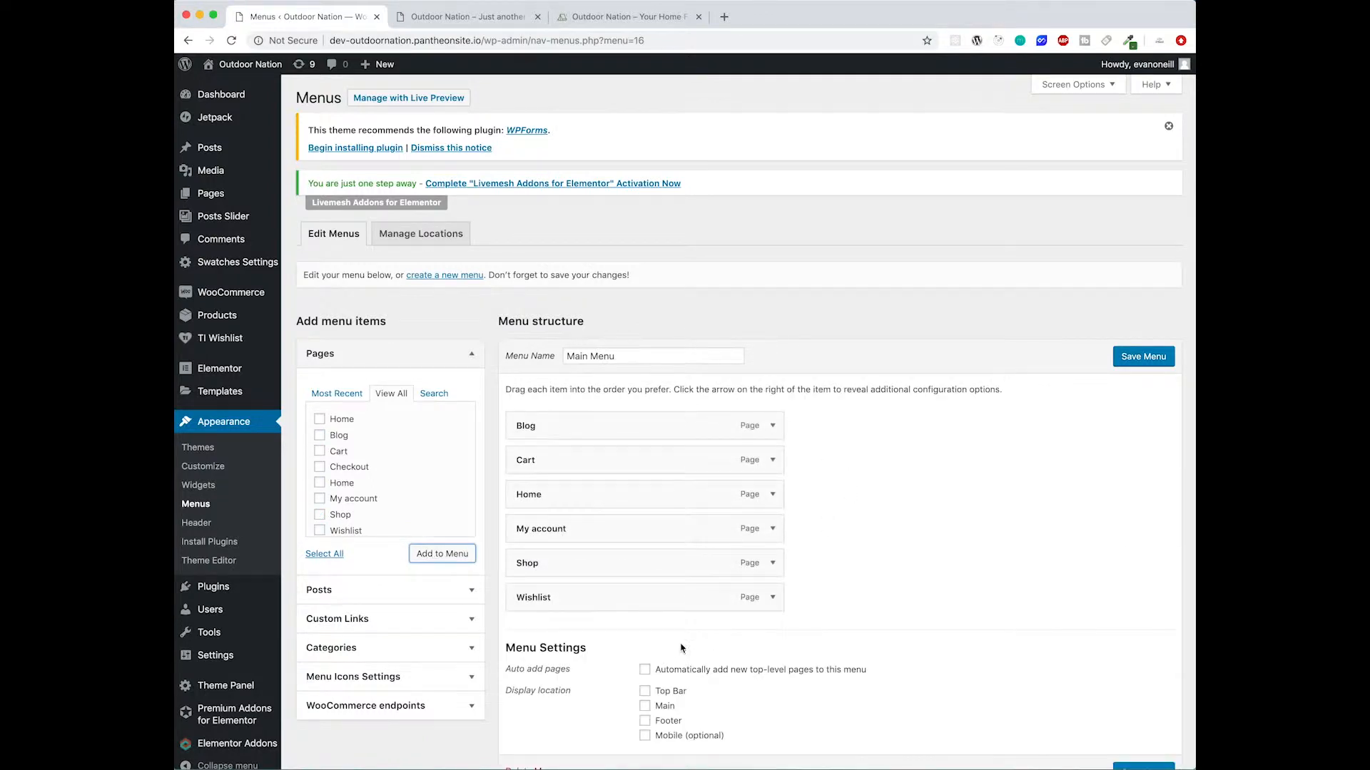
- Reorder the menu as Home, Shop, Blog, My account, with Wishlist nested under My account
scroll(628, 542, down, 1)
drag(611, 463, 613, 389)
drag(599, 526, 559, 428)
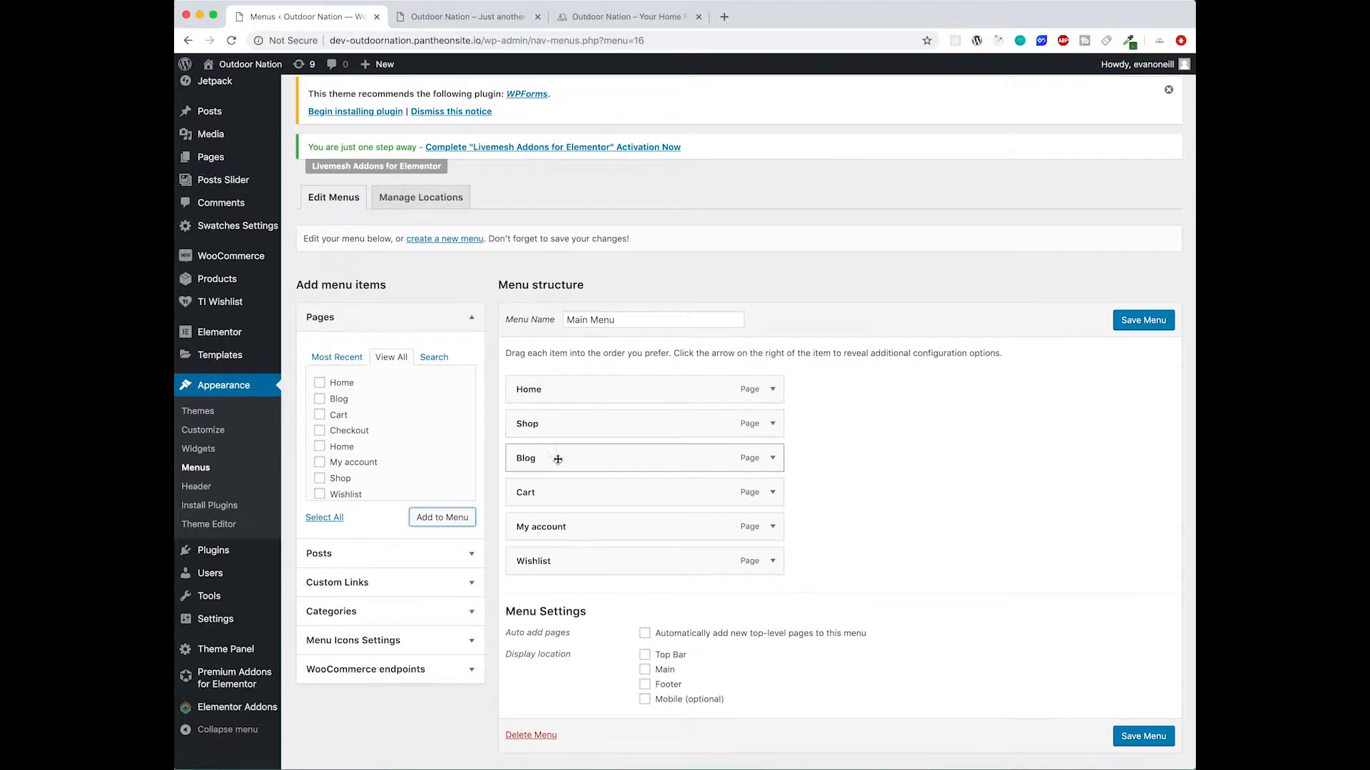
drag(578, 527, 565, 581)
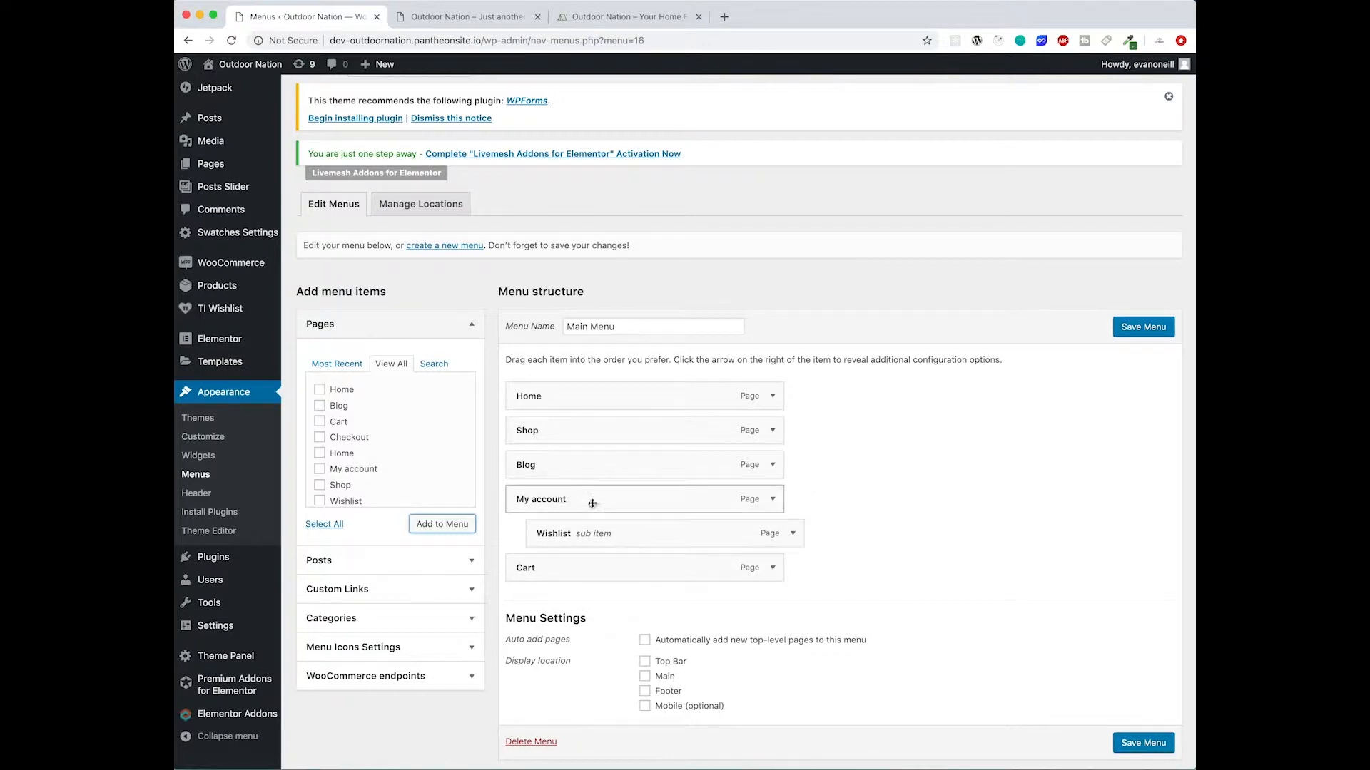
- Examine the live reference site's My account dropdown for comparison
click(592, 17)
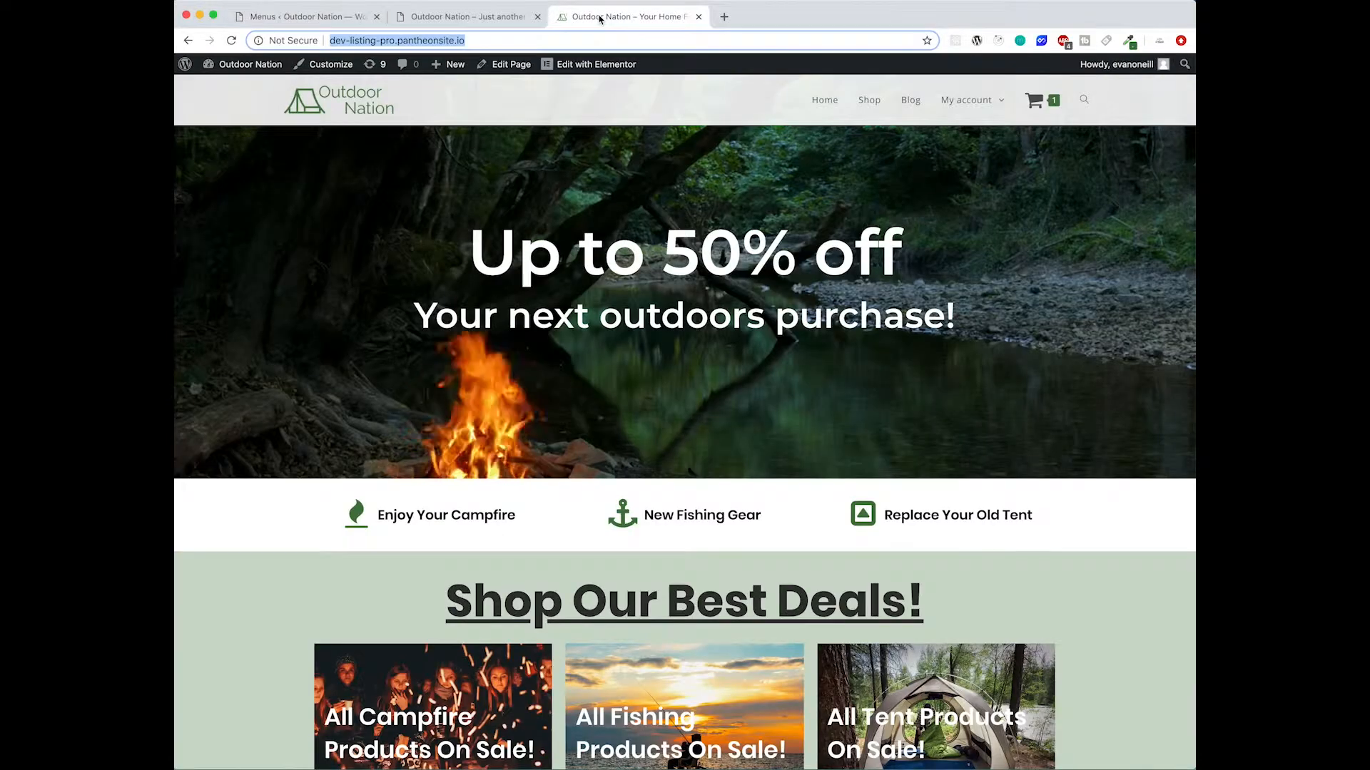
mouse_move(967, 101)
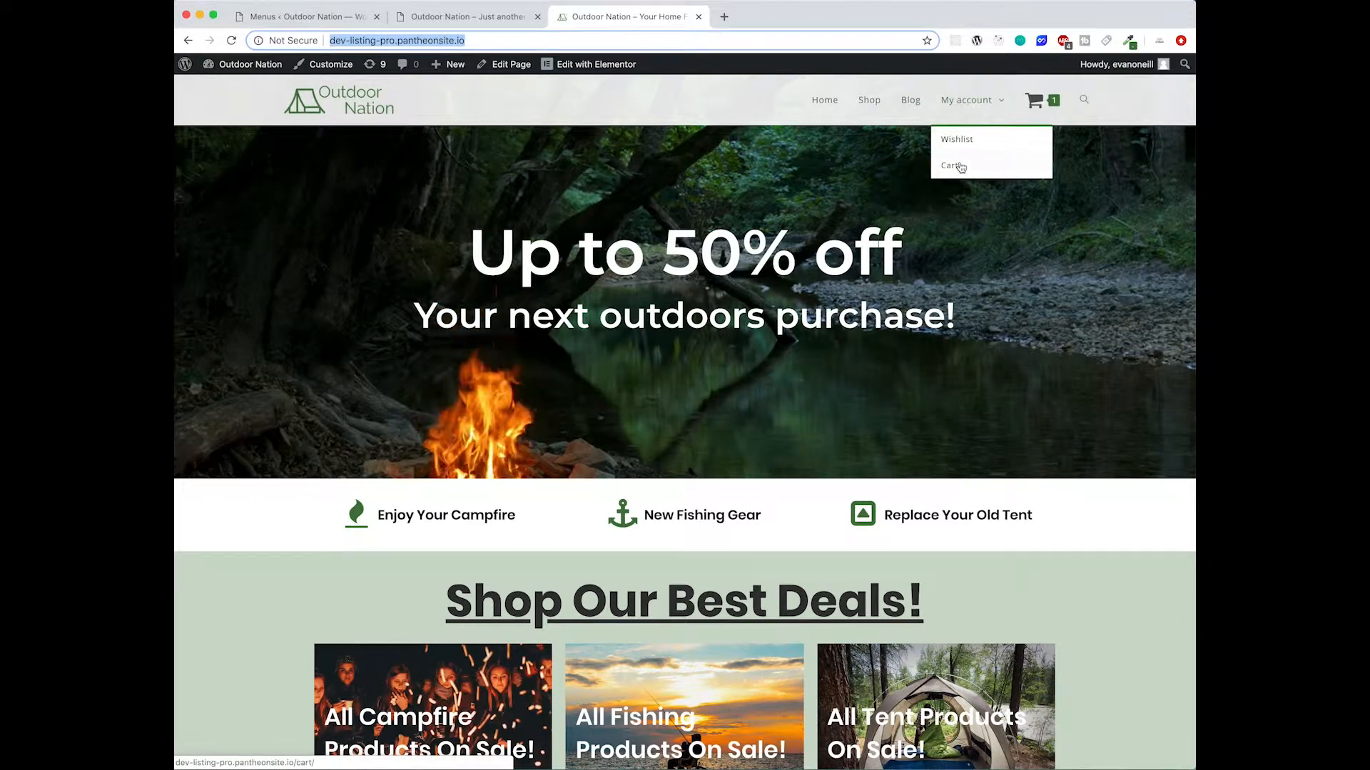
click(446, 17)
click(301, 20)
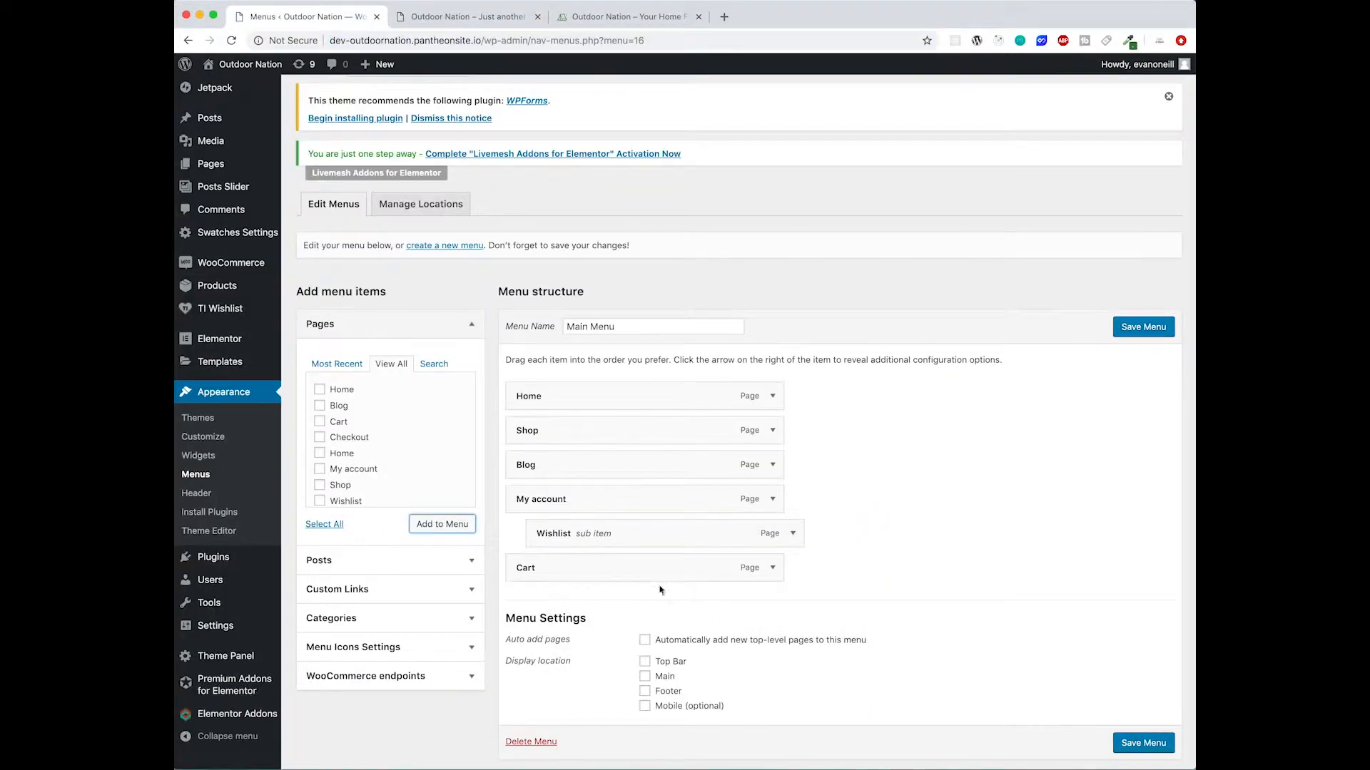
- Remove the Cart item from the menu
drag(657, 571, 742, 572)
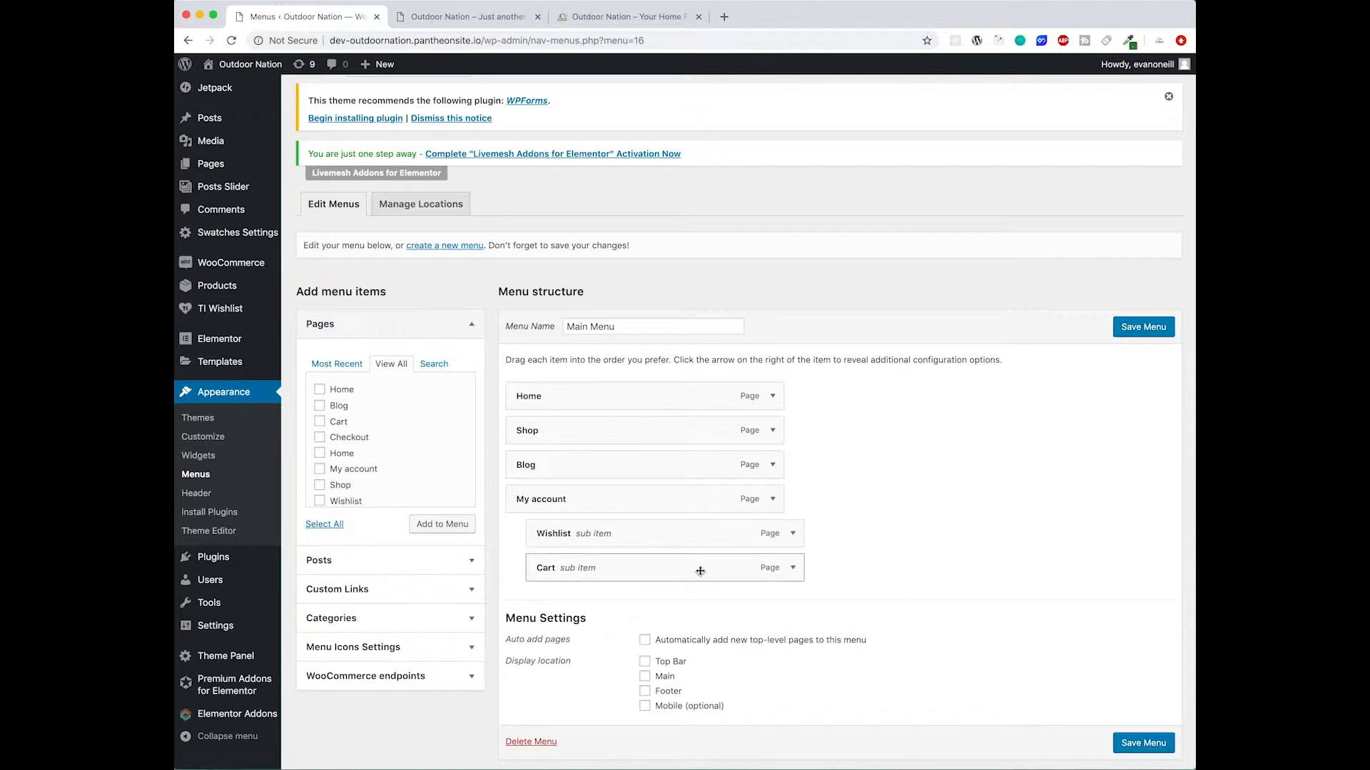
click(793, 568)
scroll(756, 646, down, 3)
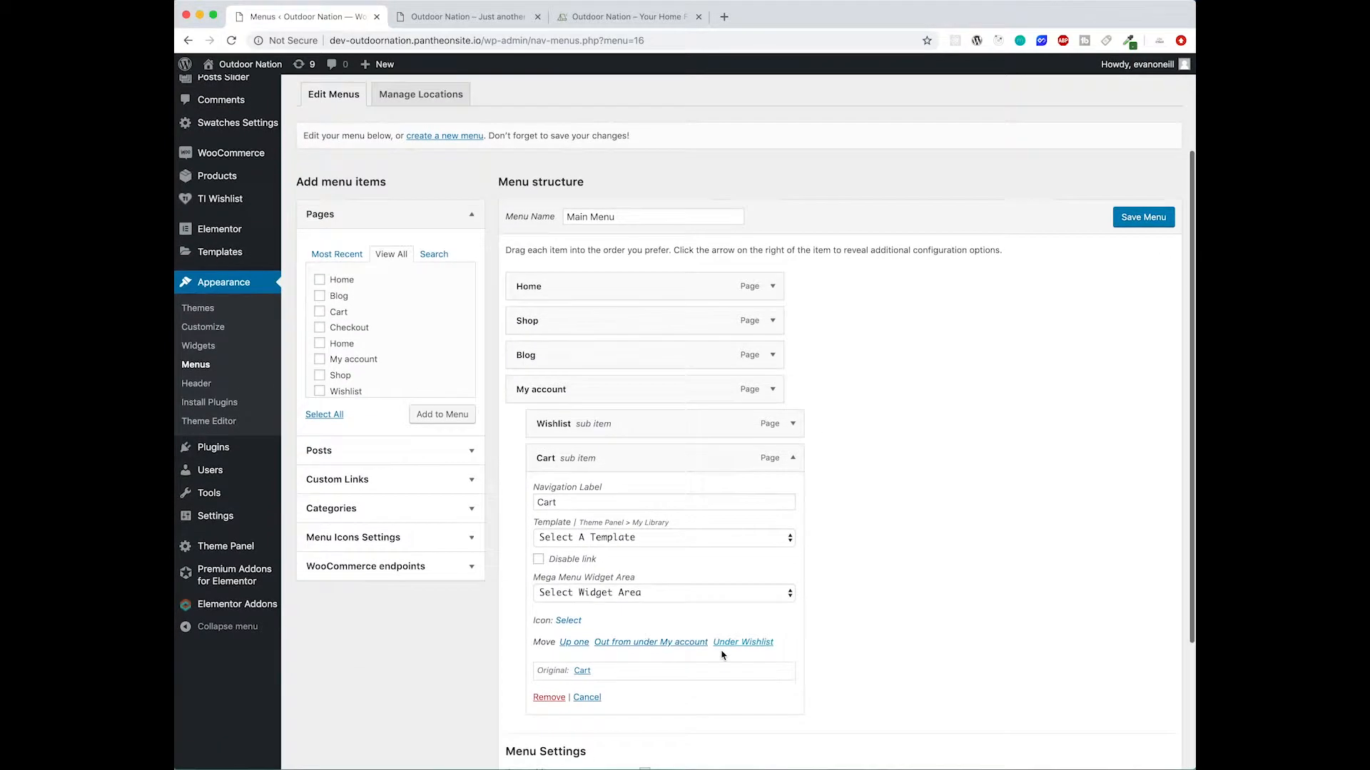
click(550, 674)
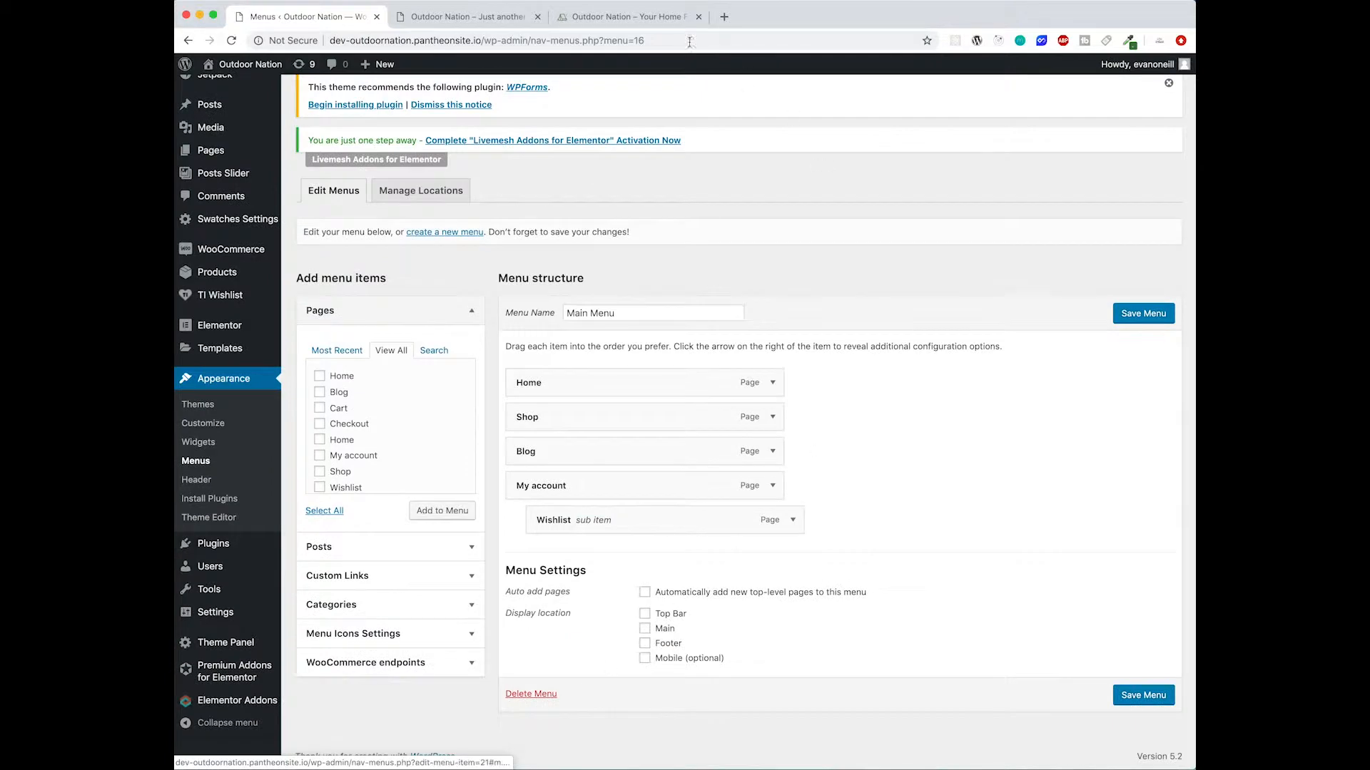
- Set the menu's display location to Main and save the menu
click(628, 17)
mouse_move(1053, 104)
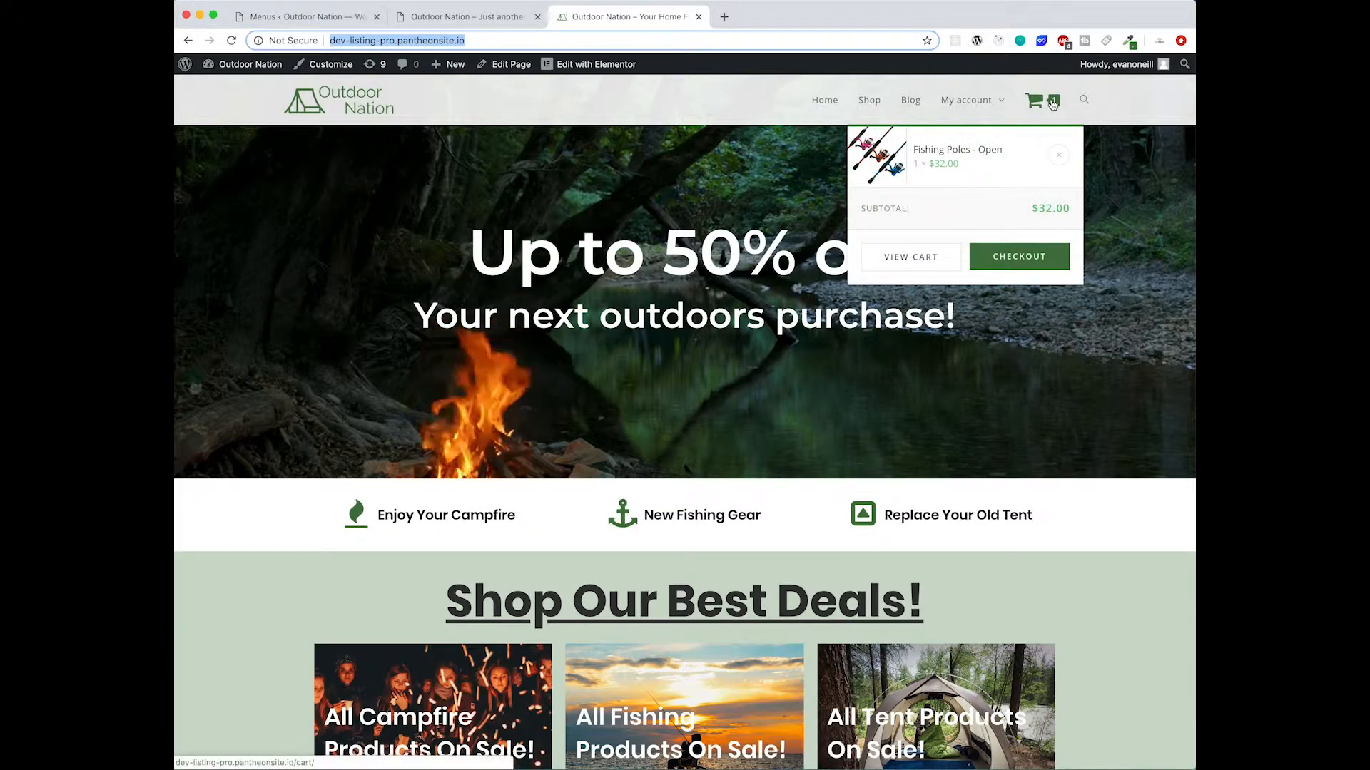
click(462, 17)
click(324, 17)
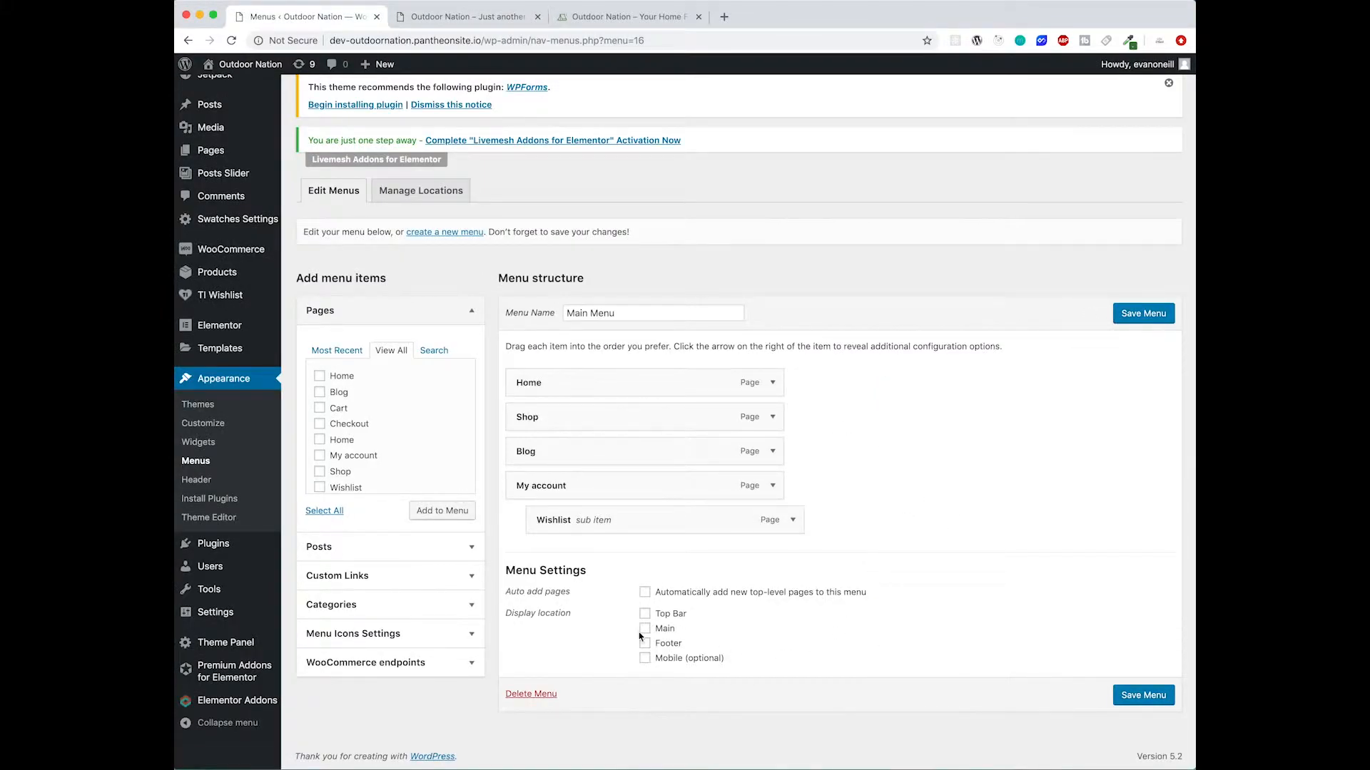
click(1141, 696)
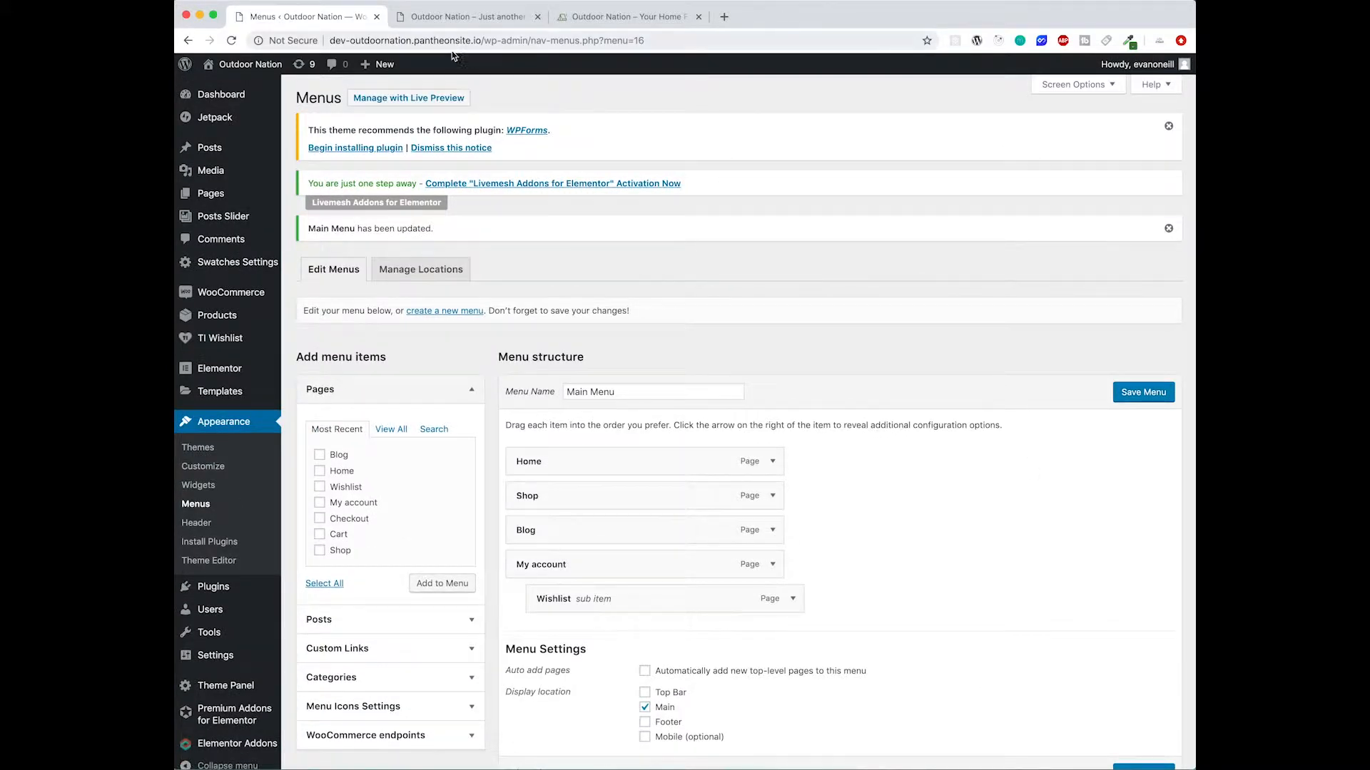
- Reload the development site and test the Home, Shop and Blog menu links
click(465, 20)
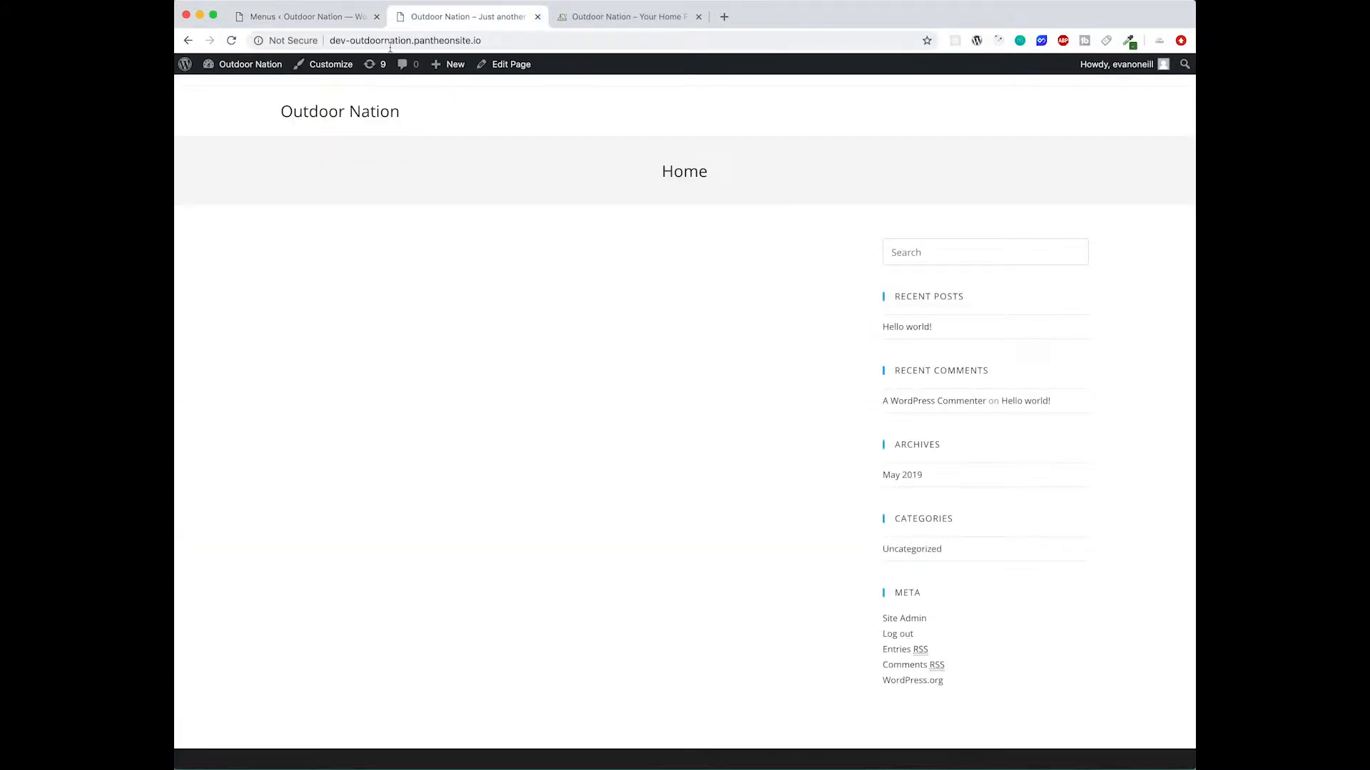
click(233, 40)
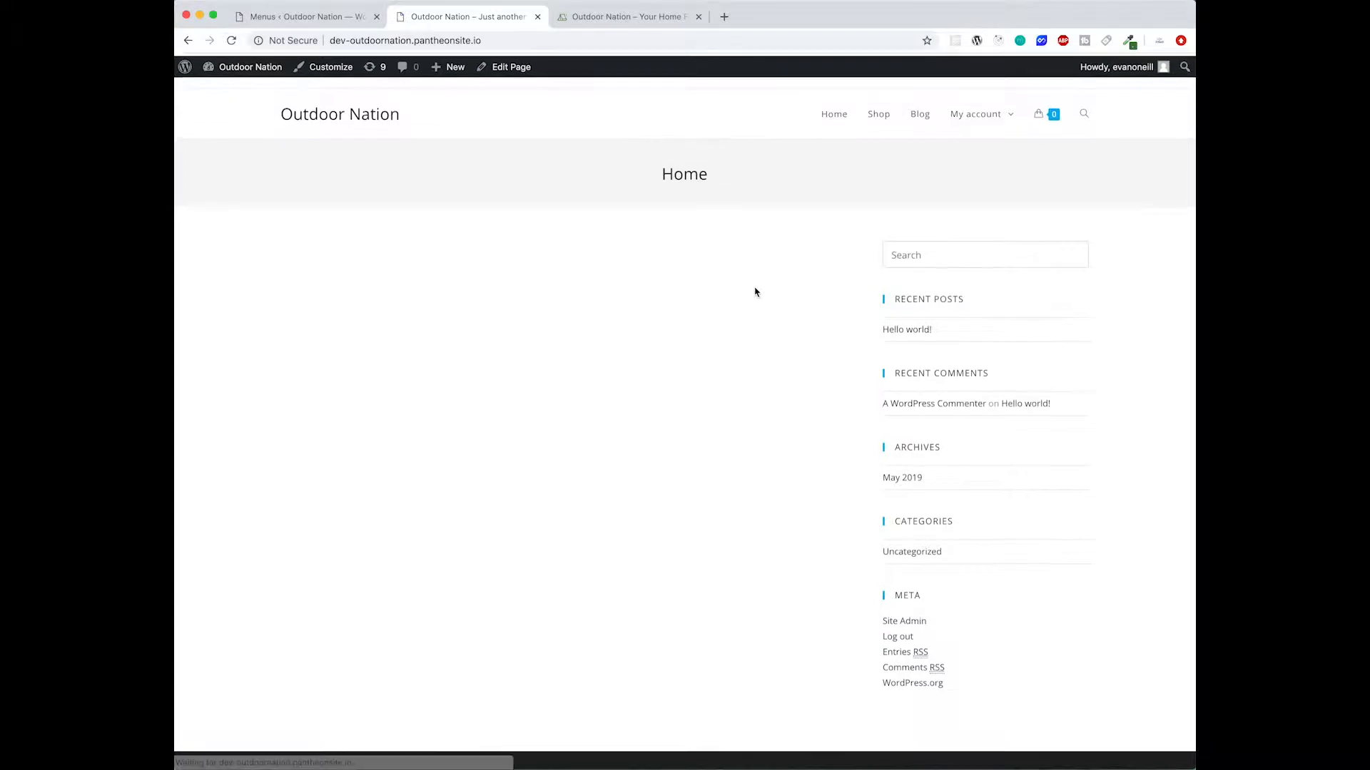
mouse_move(1042, 111)
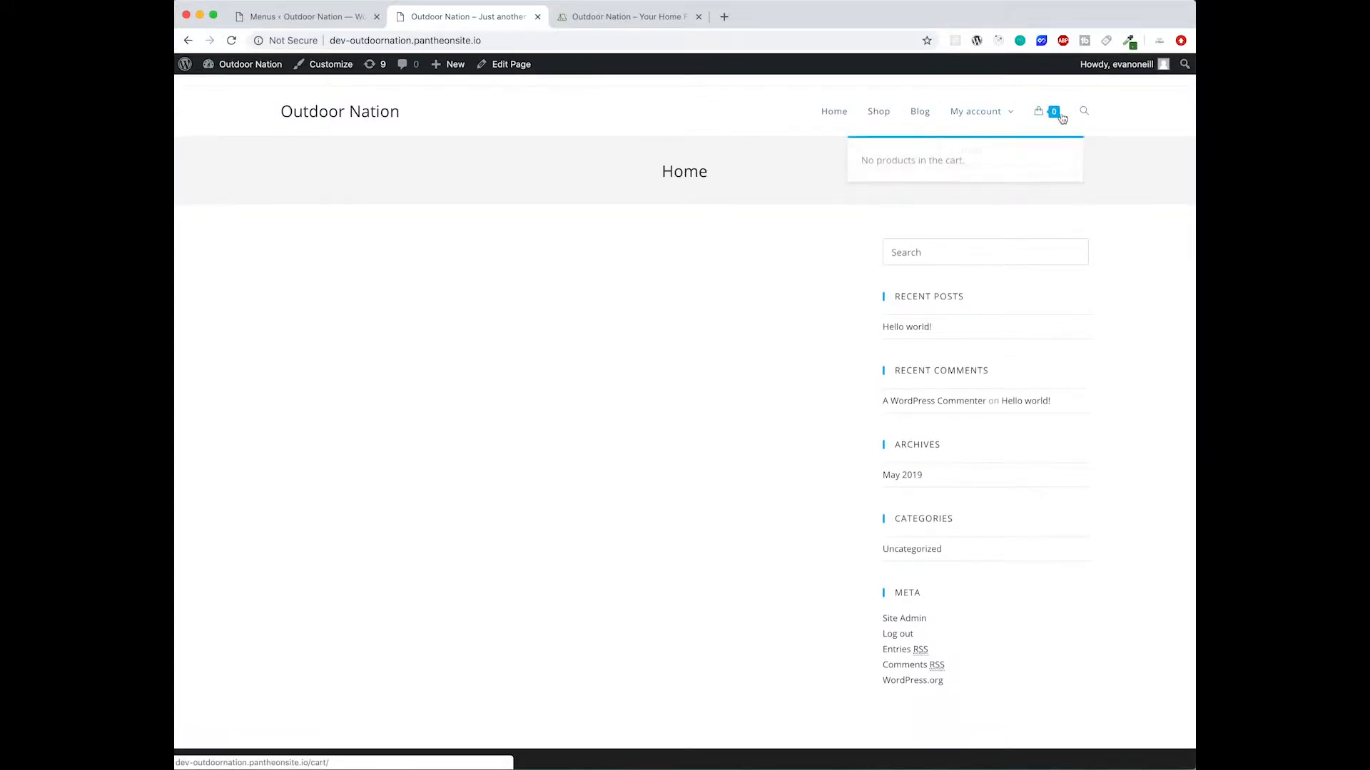
click(831, 114)
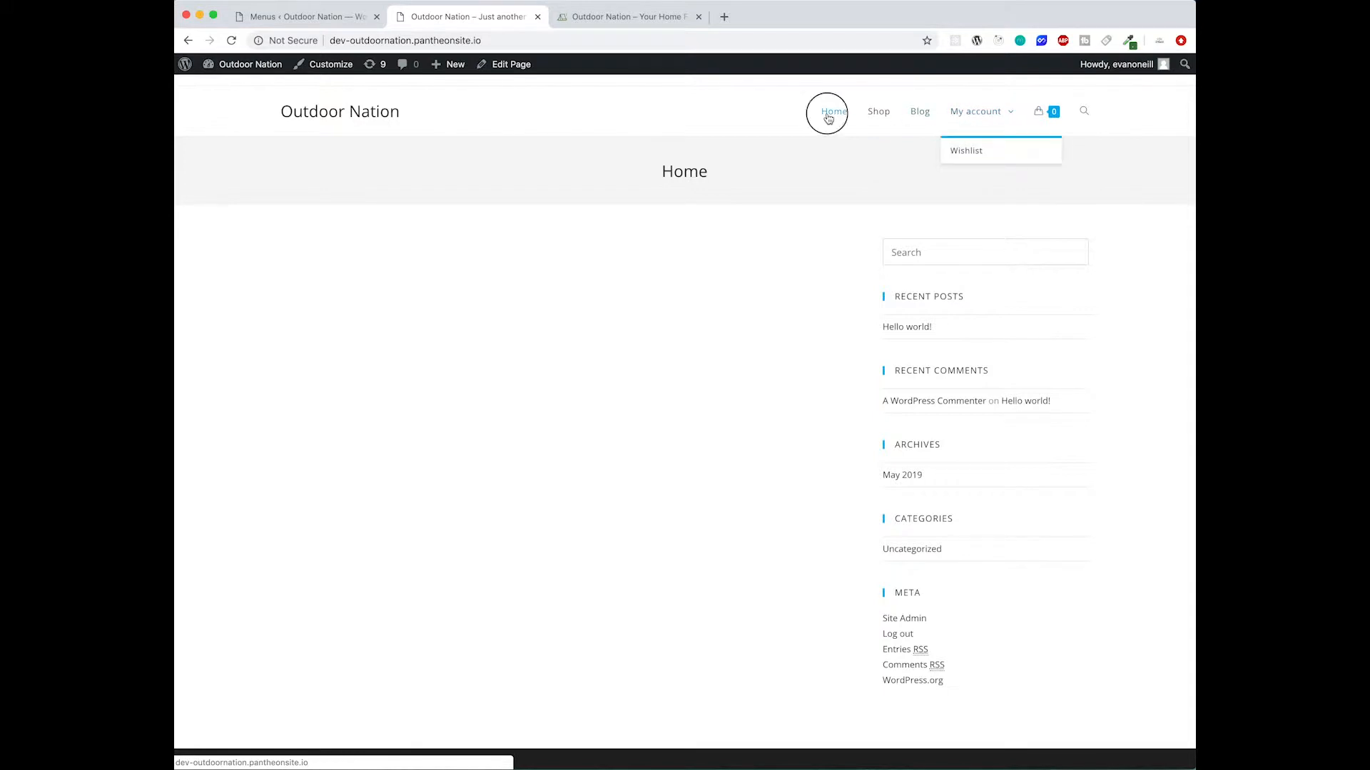
click(880, 114)
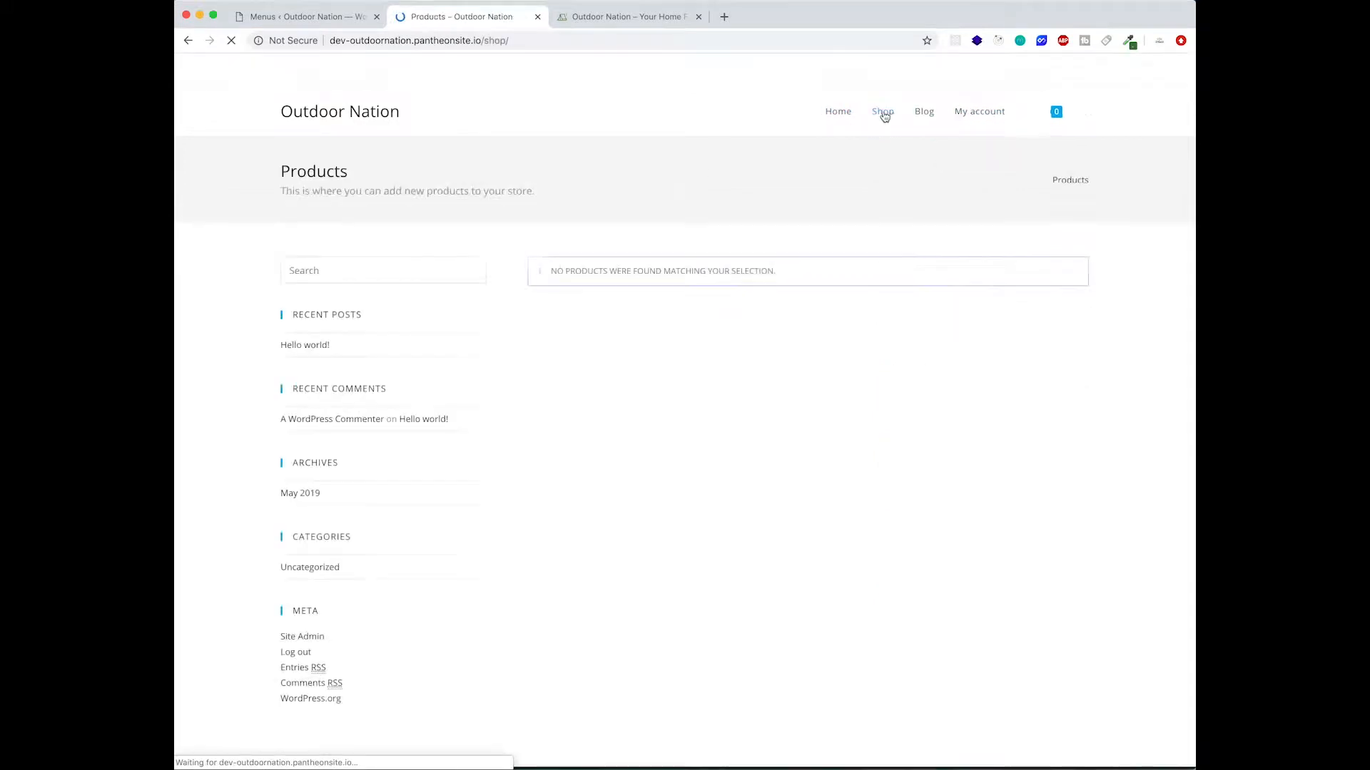
click(921, 114)
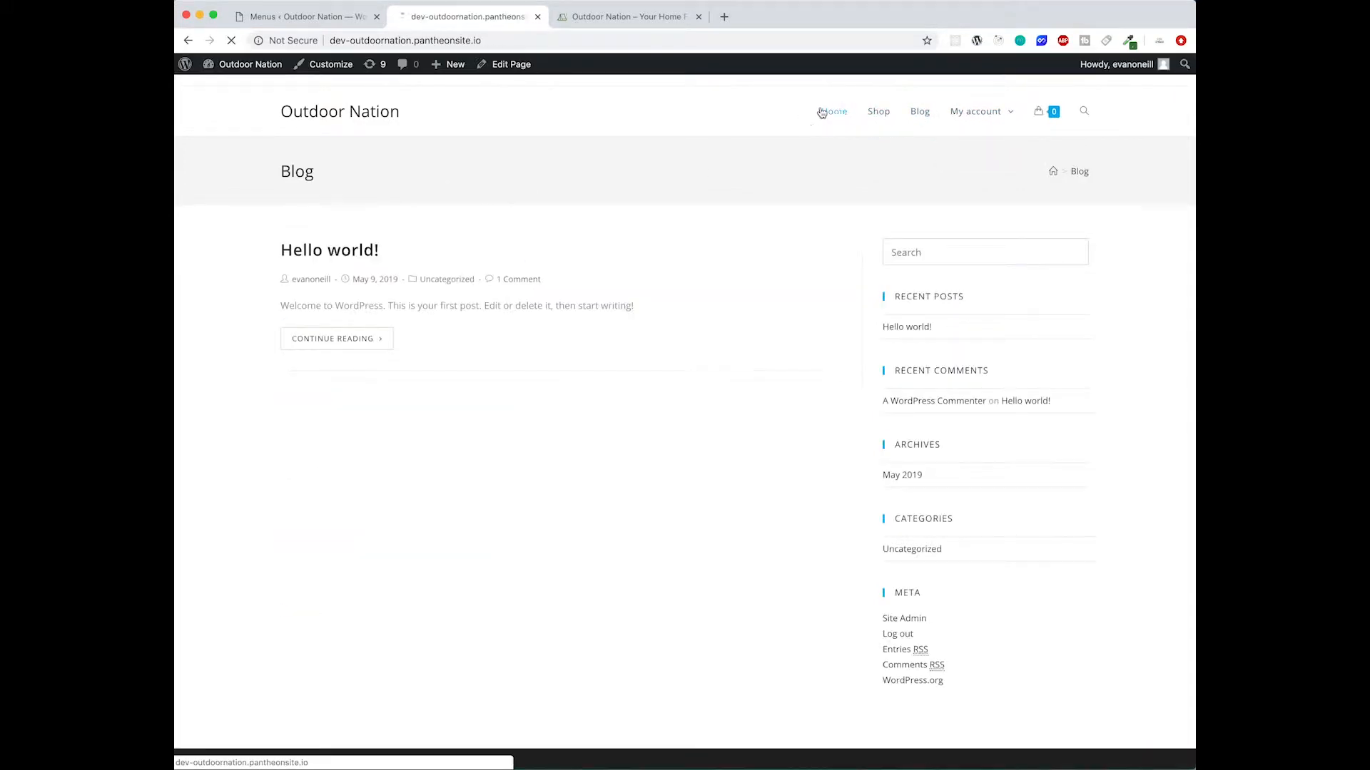
click(829, 114)
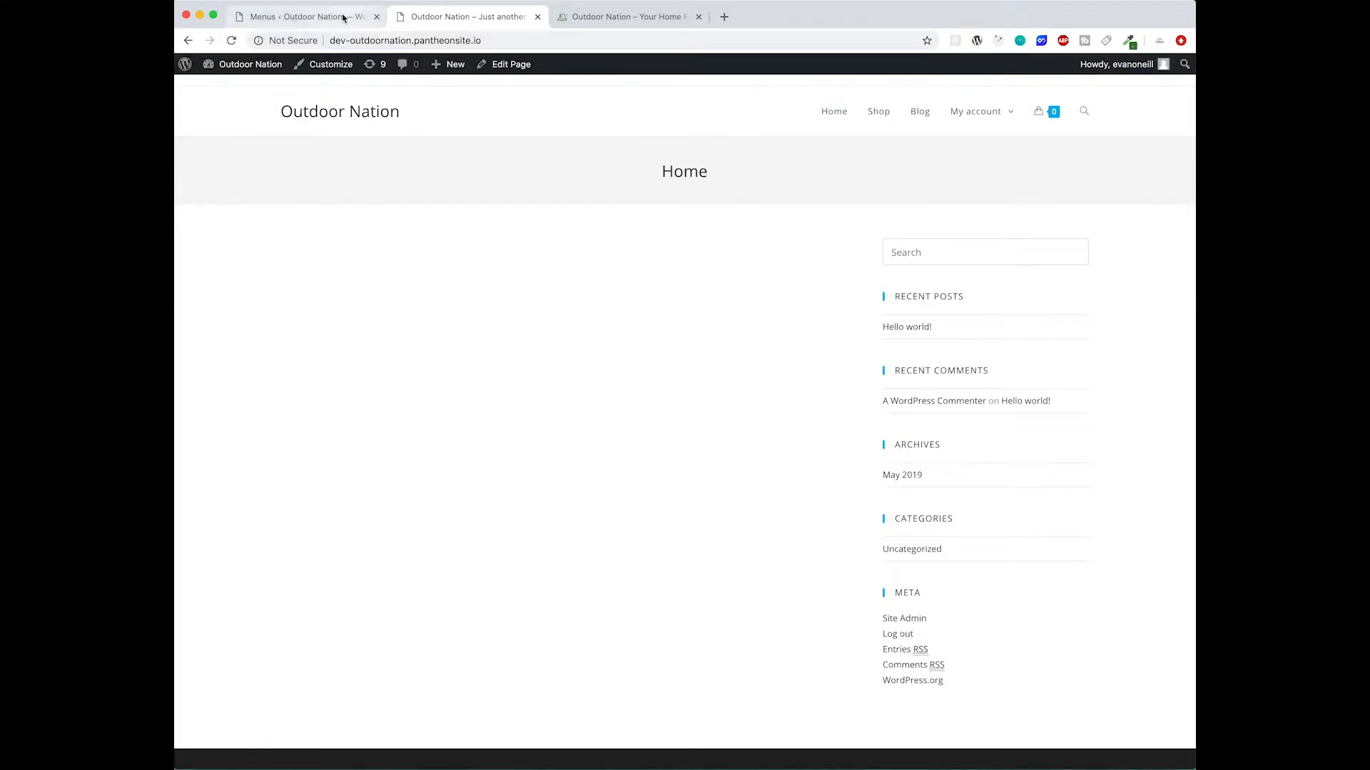
- Open the Home page for editing and set its content layout to Full Width
click(343, 17)
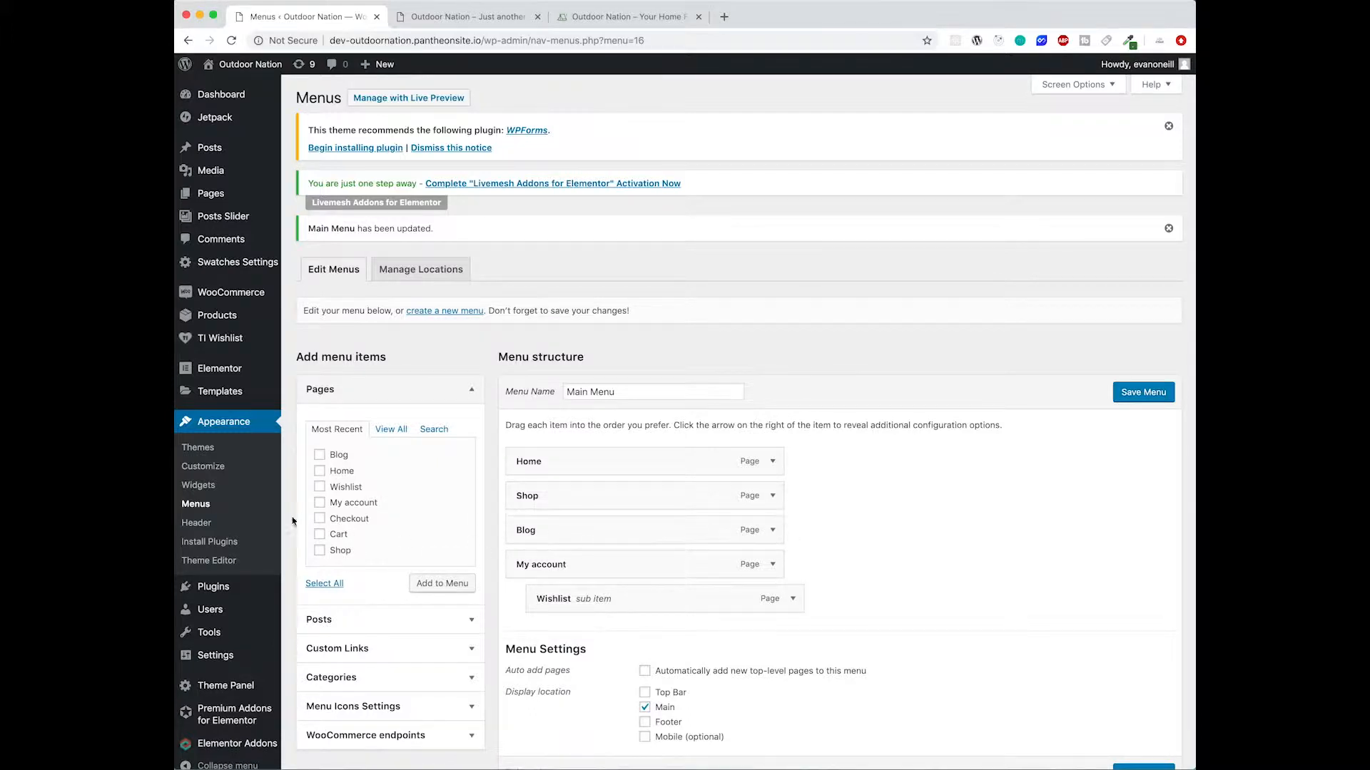
click(208, 194)
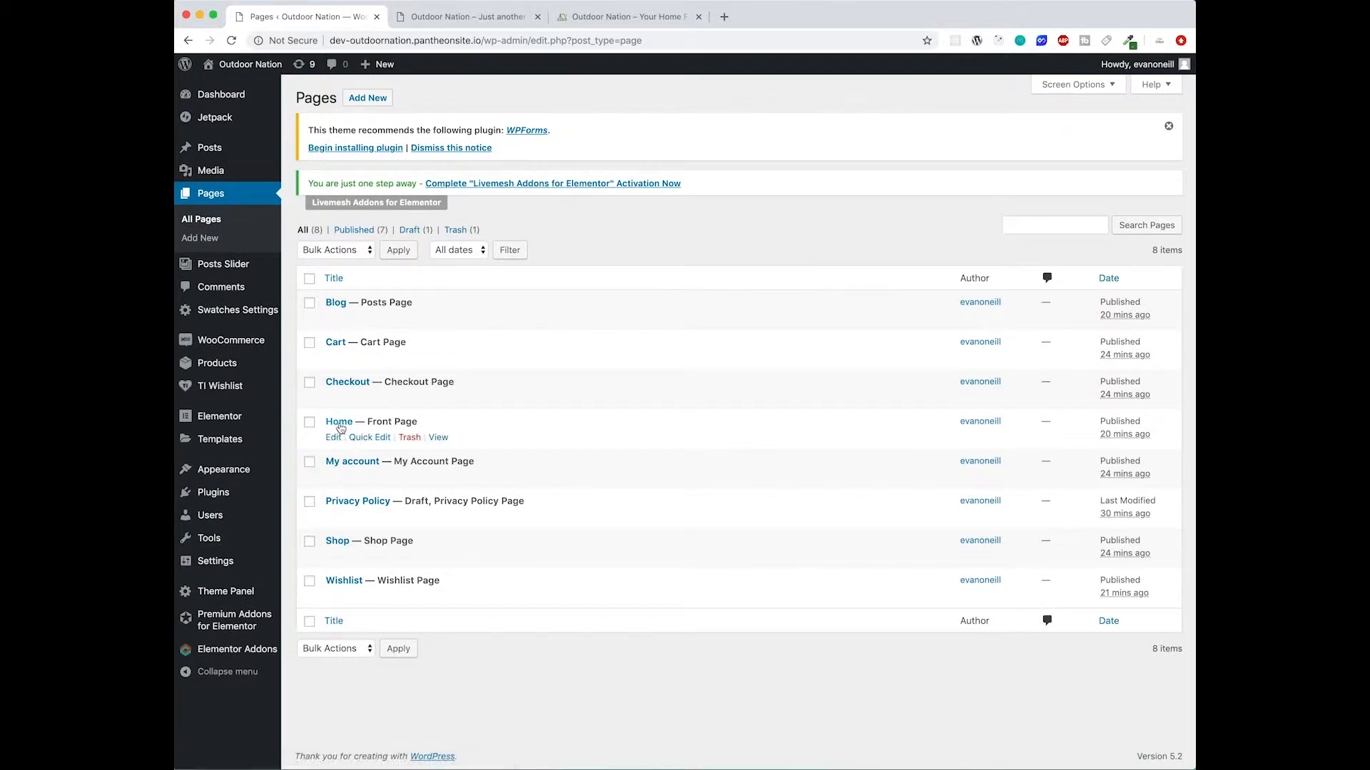
click(340, 425)
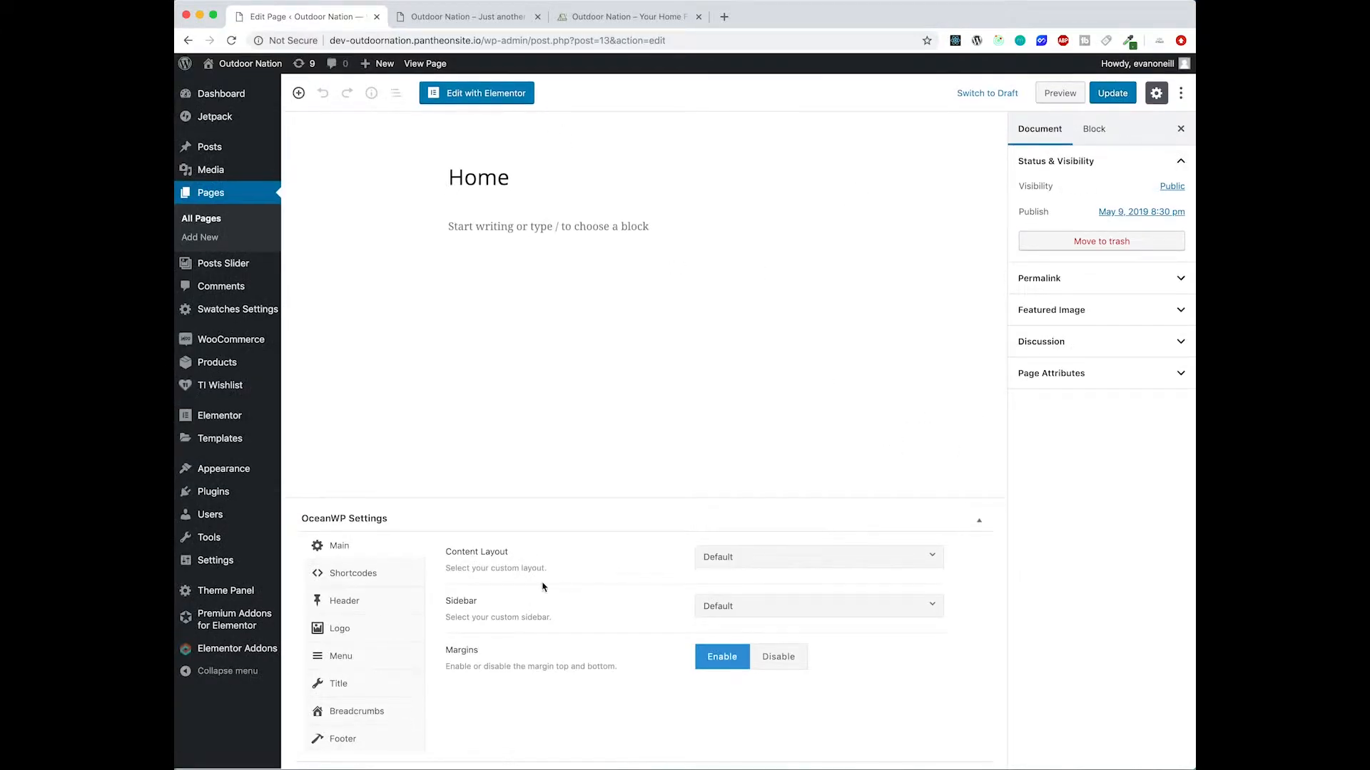
click(790, 565)
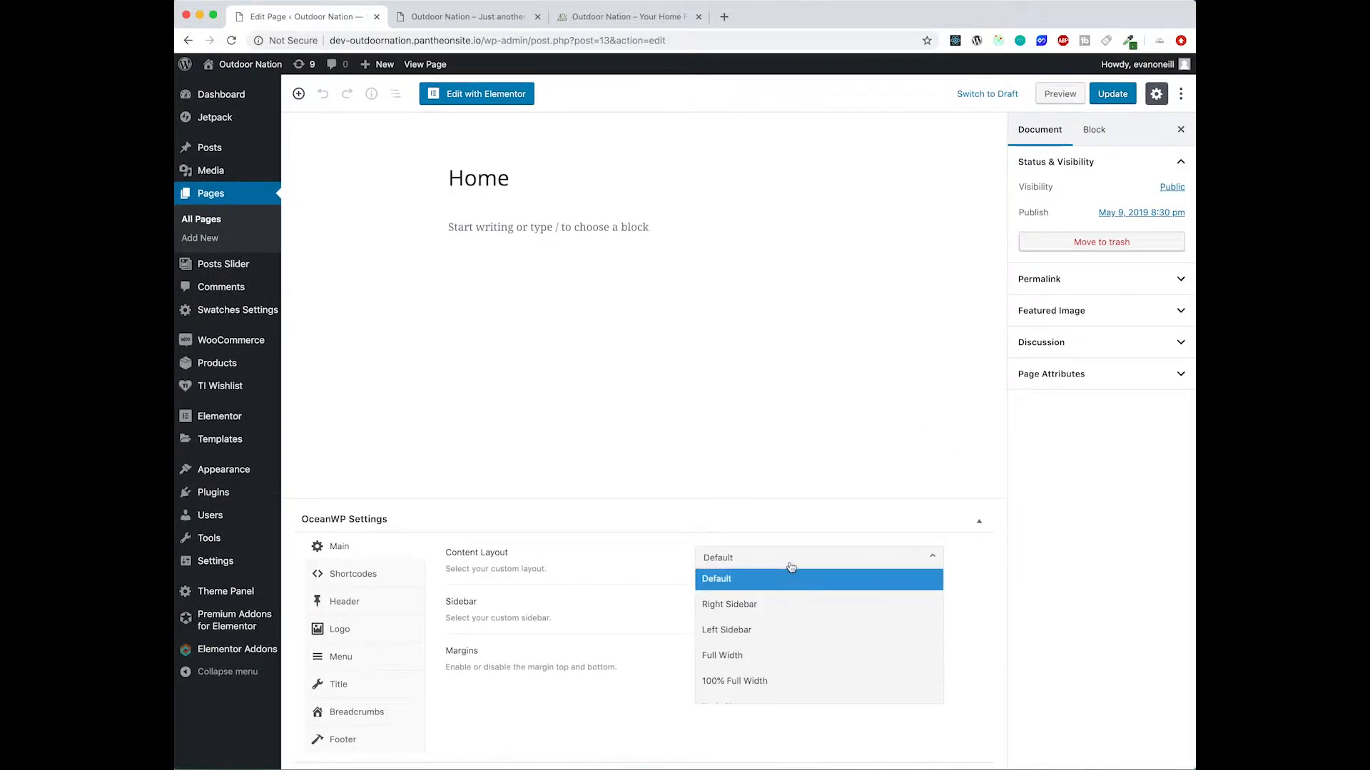
click(781, 656)
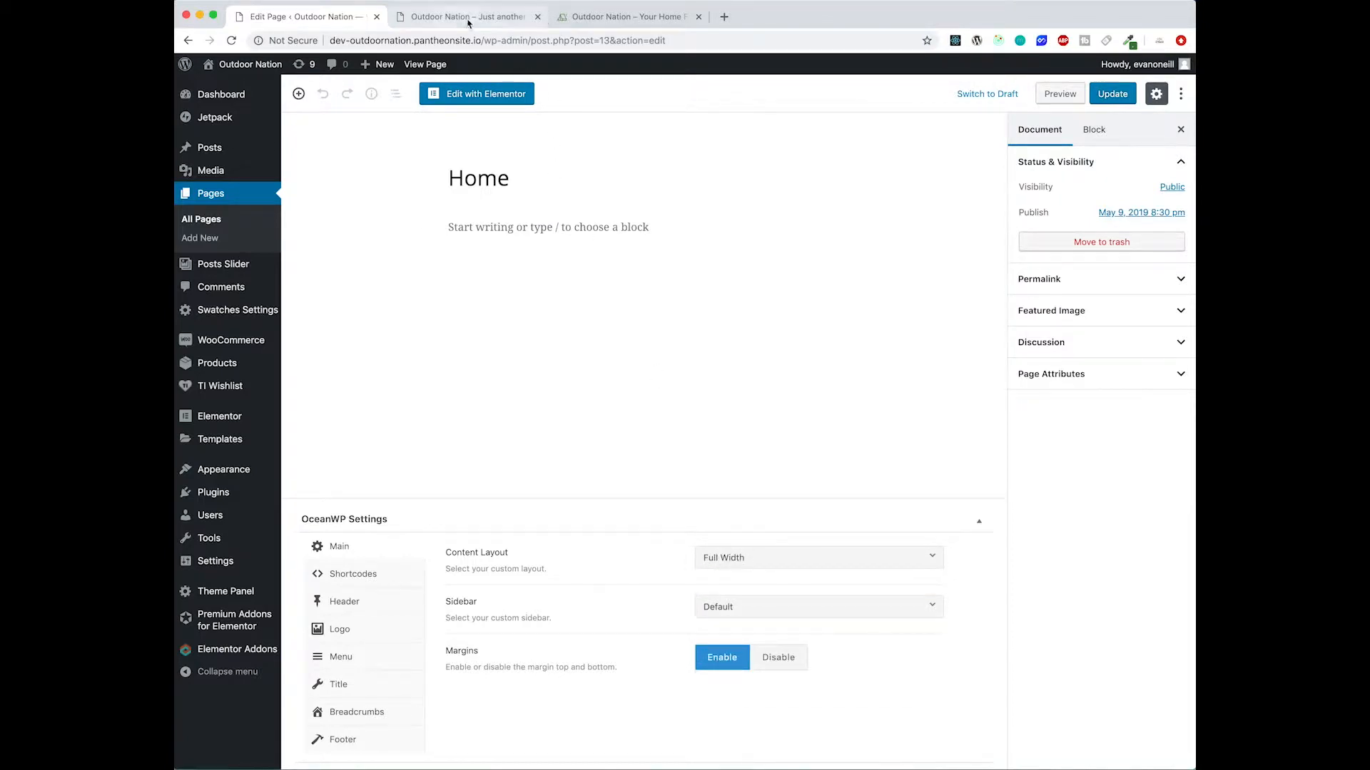
- Disable the Home page's top and bottom margins after comparing with the development site
click(492, 17)
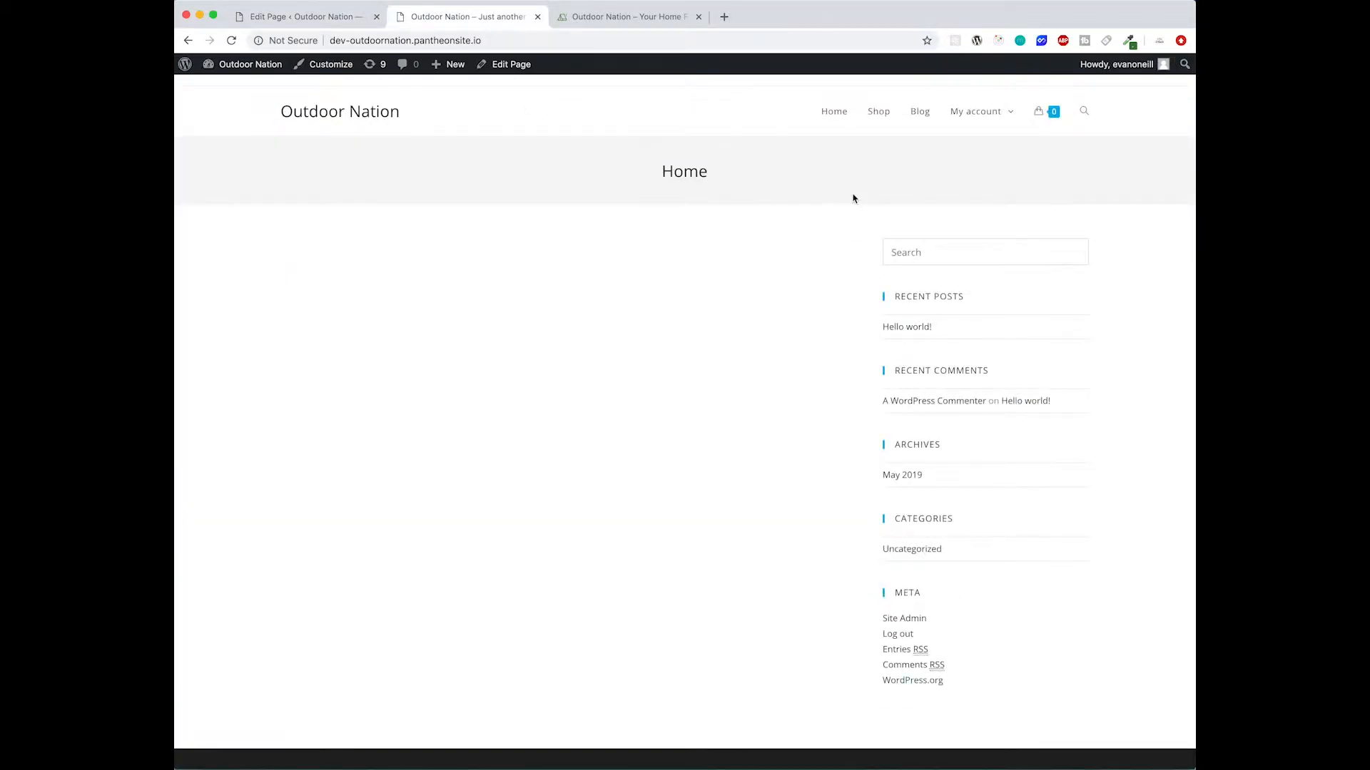
click(325, 17)
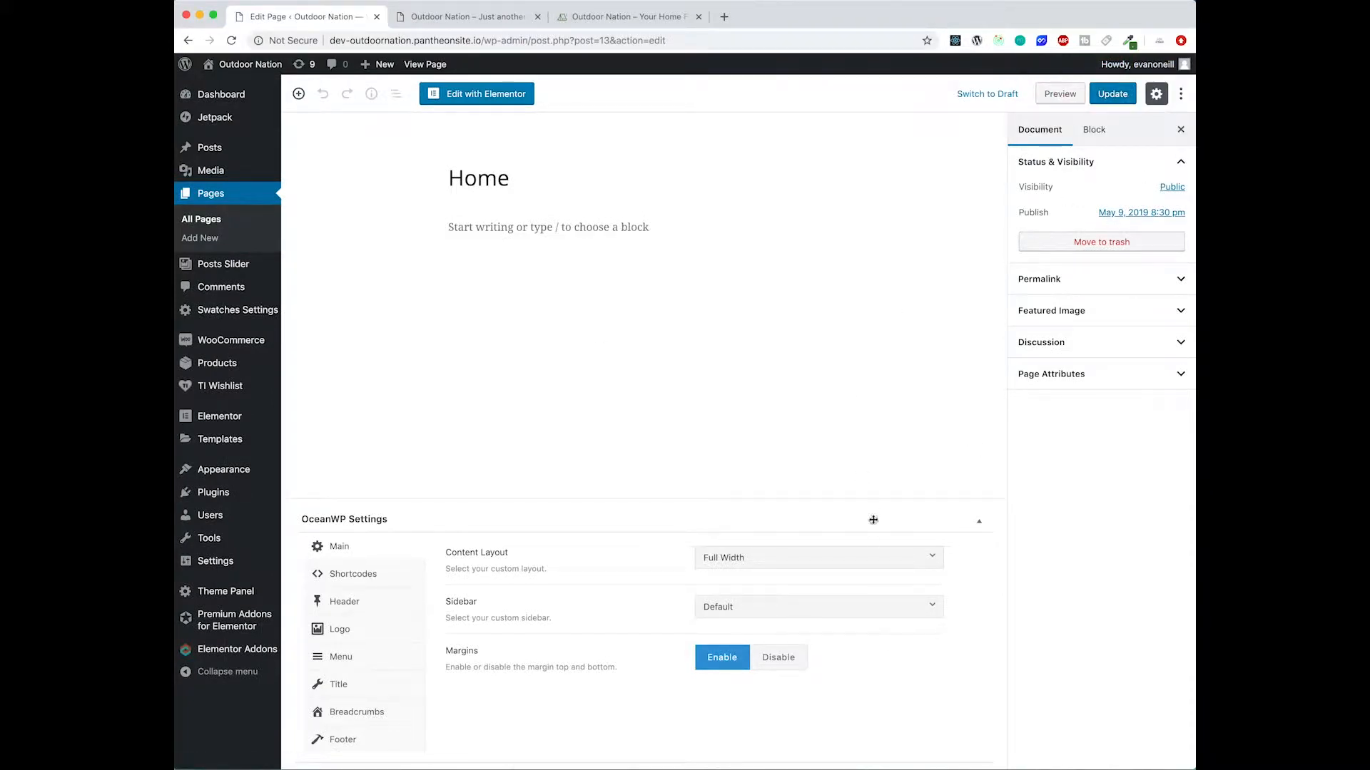
click(796, 656)
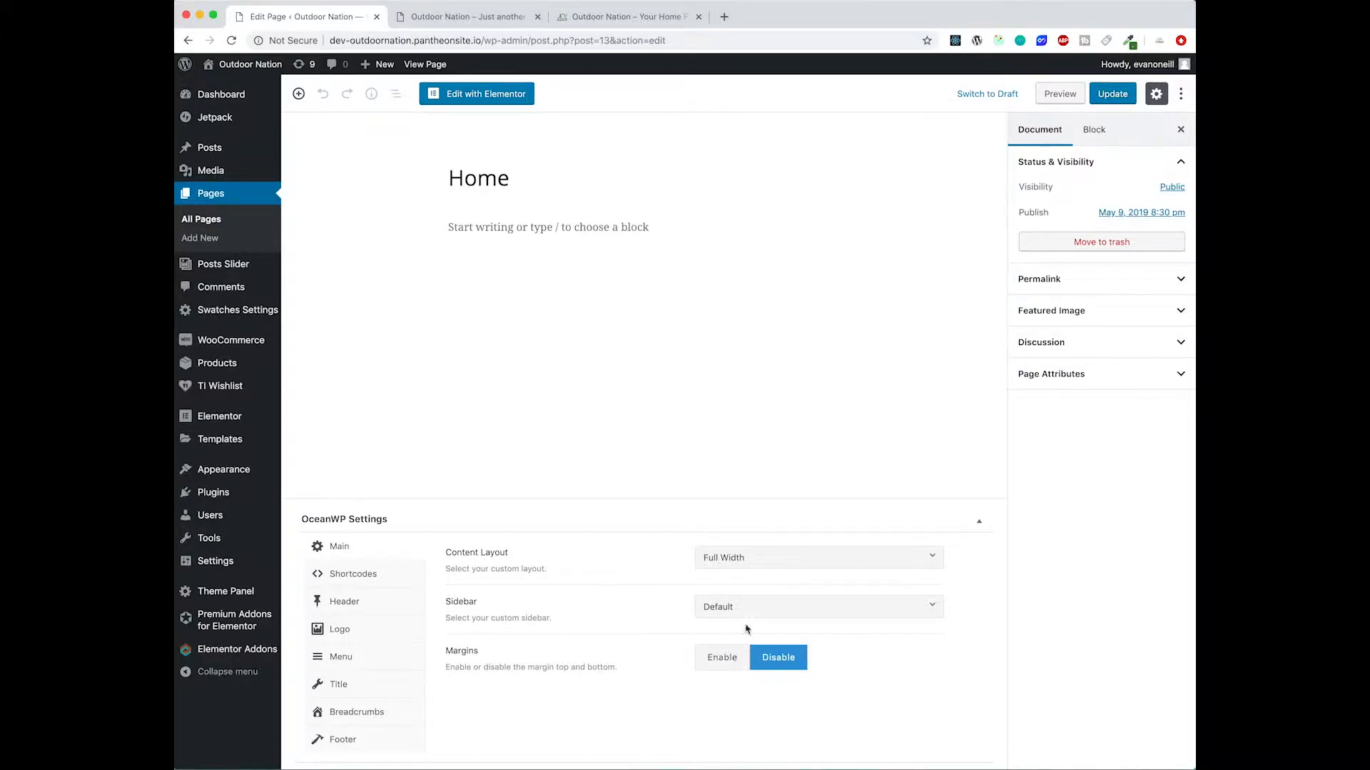
- Disable the Home page's page title display, update the page and reload the development site to check it
click(371, 684)
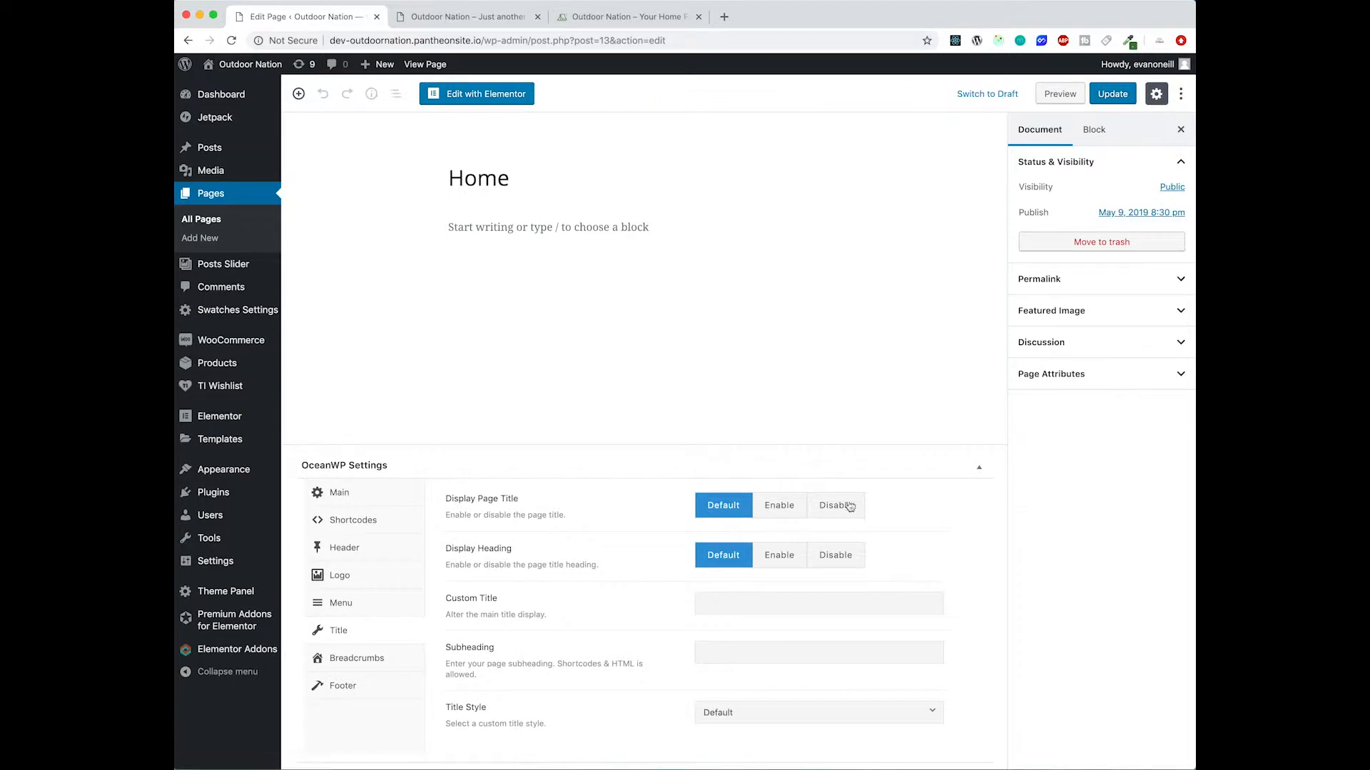
click(483, 19)
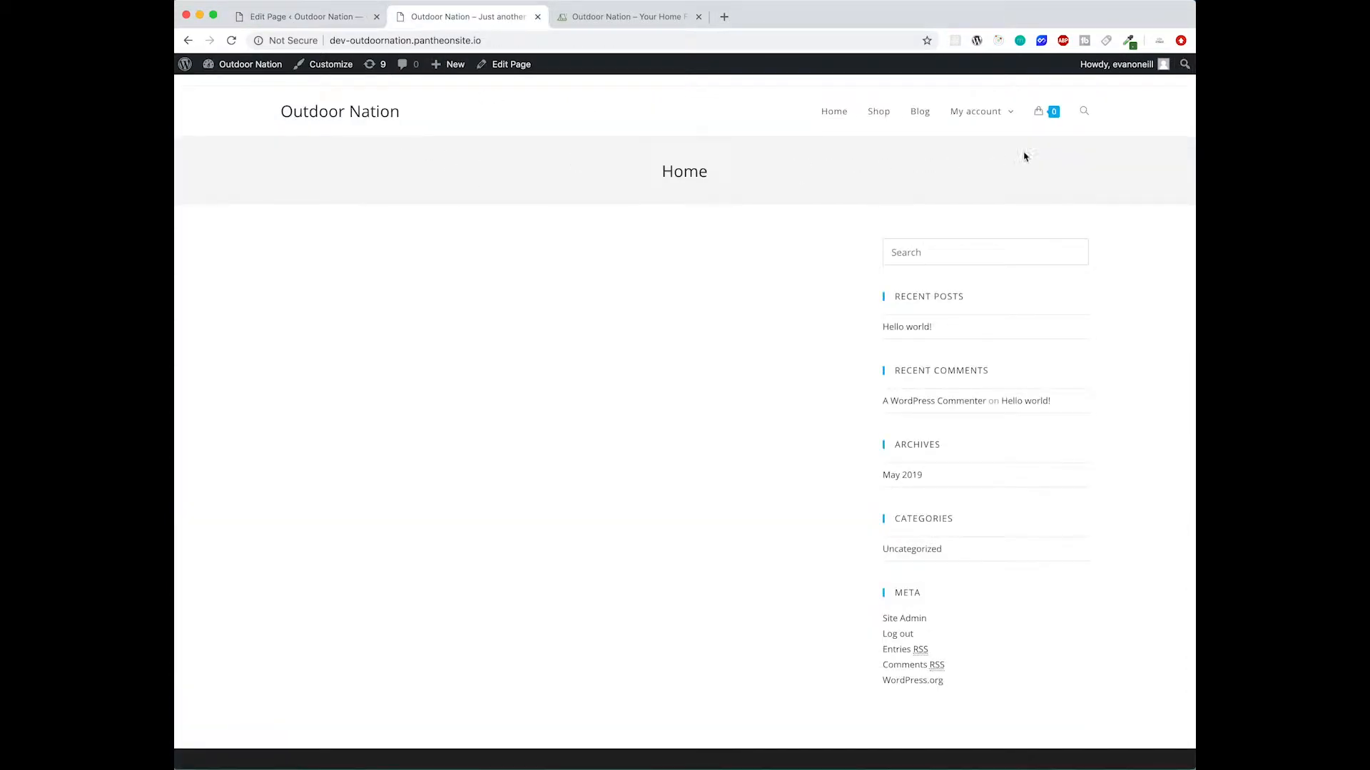
click(336, 20)
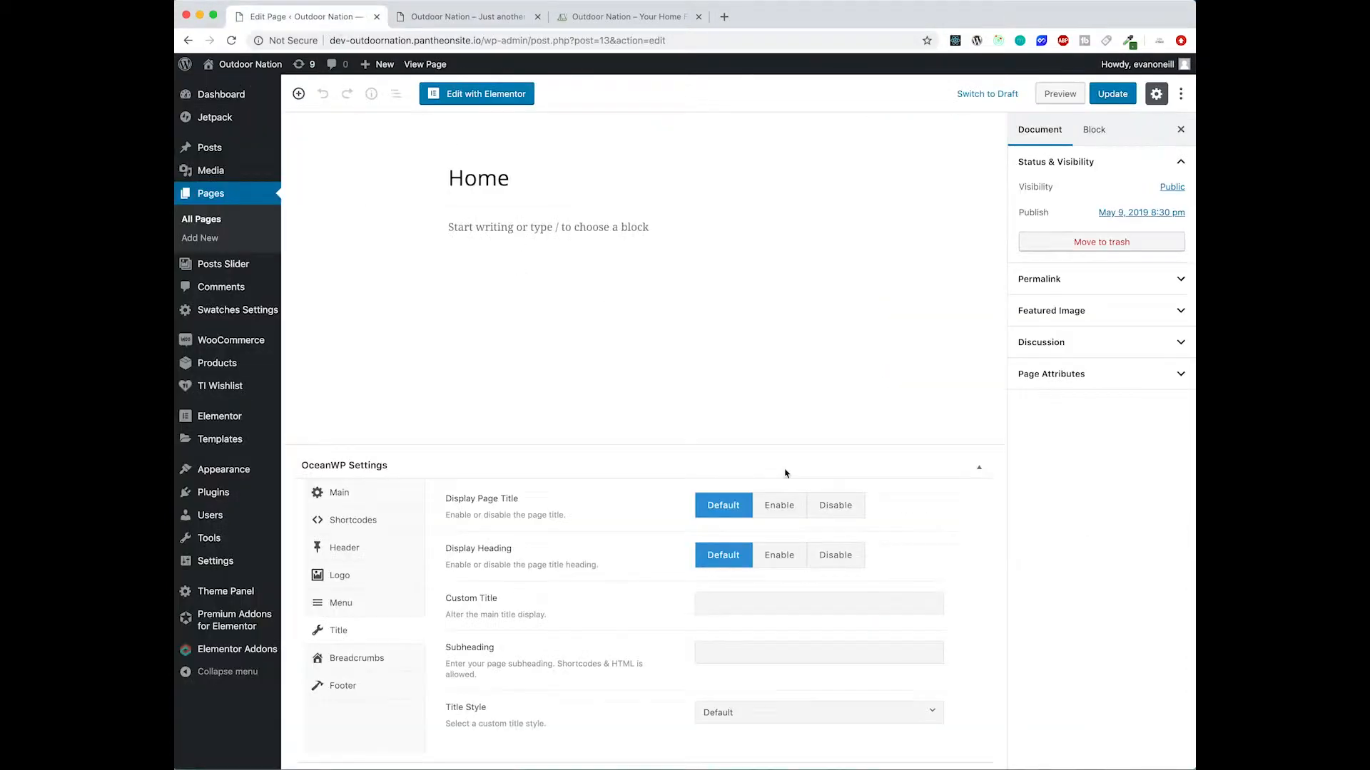
click(820, 508)
click(1111, 91)
click(468, 16)
click(230, 41)
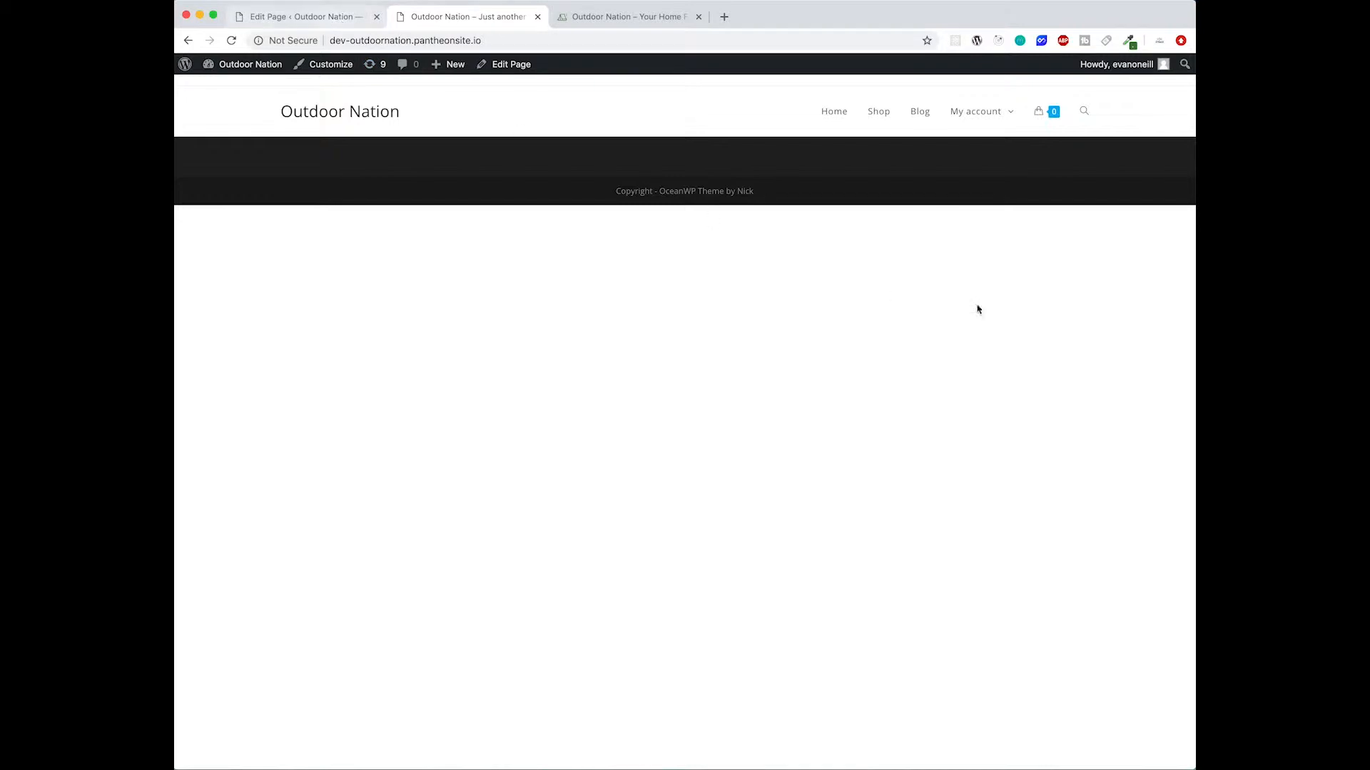
- Open the Home page in Elementor
click(351, 24)
click(632, 302)
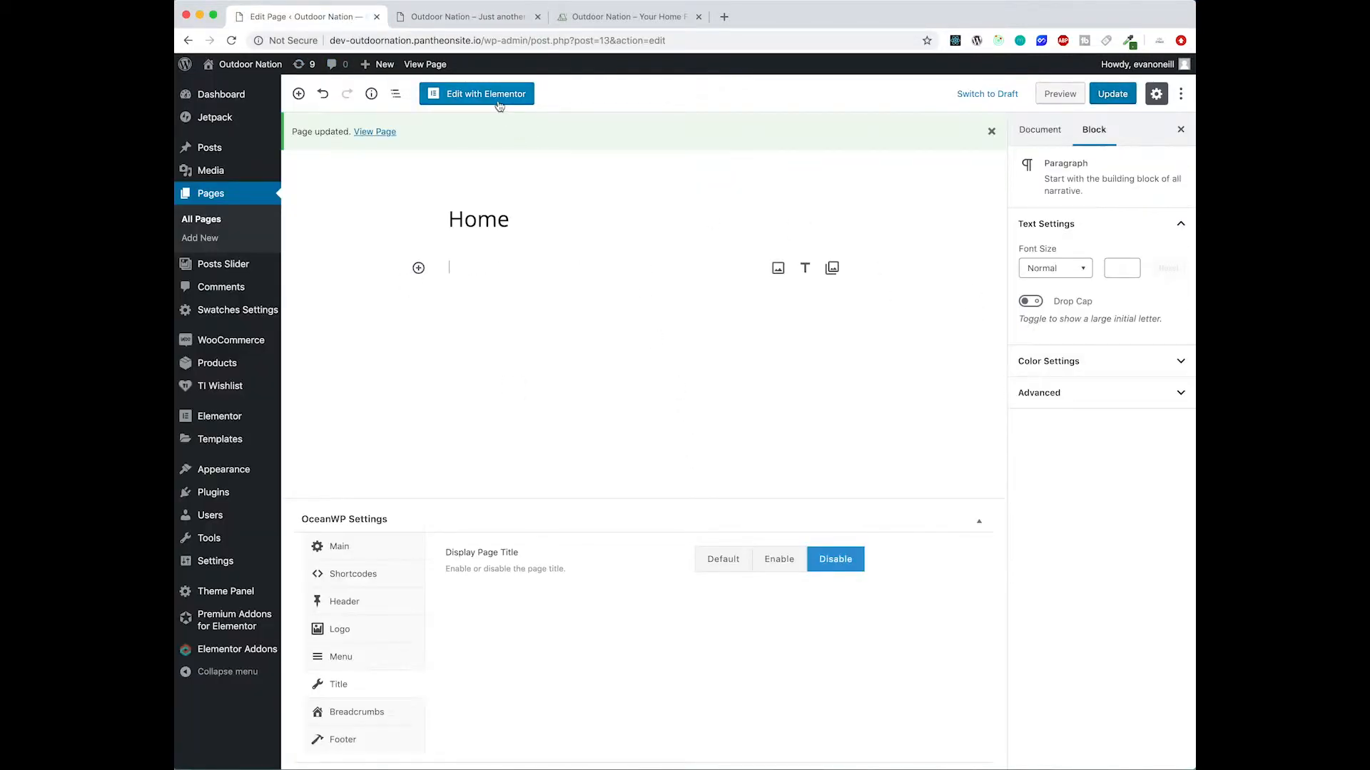
click(499, 101)
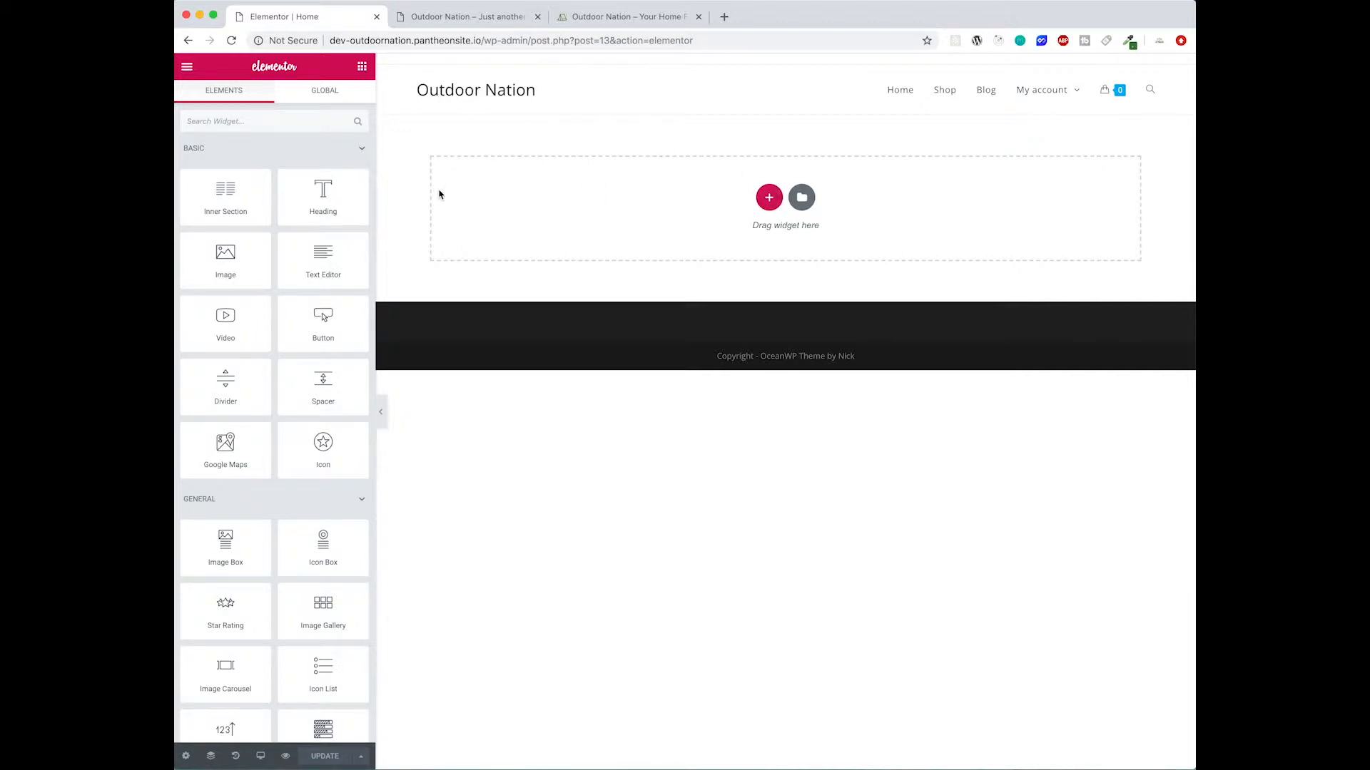
- Browse the available widgets in the Elementor elements panel
scroll(293, 296, down, 7)
scroll(294, 299, up, 7)
scroll(214, 361, down, 7)
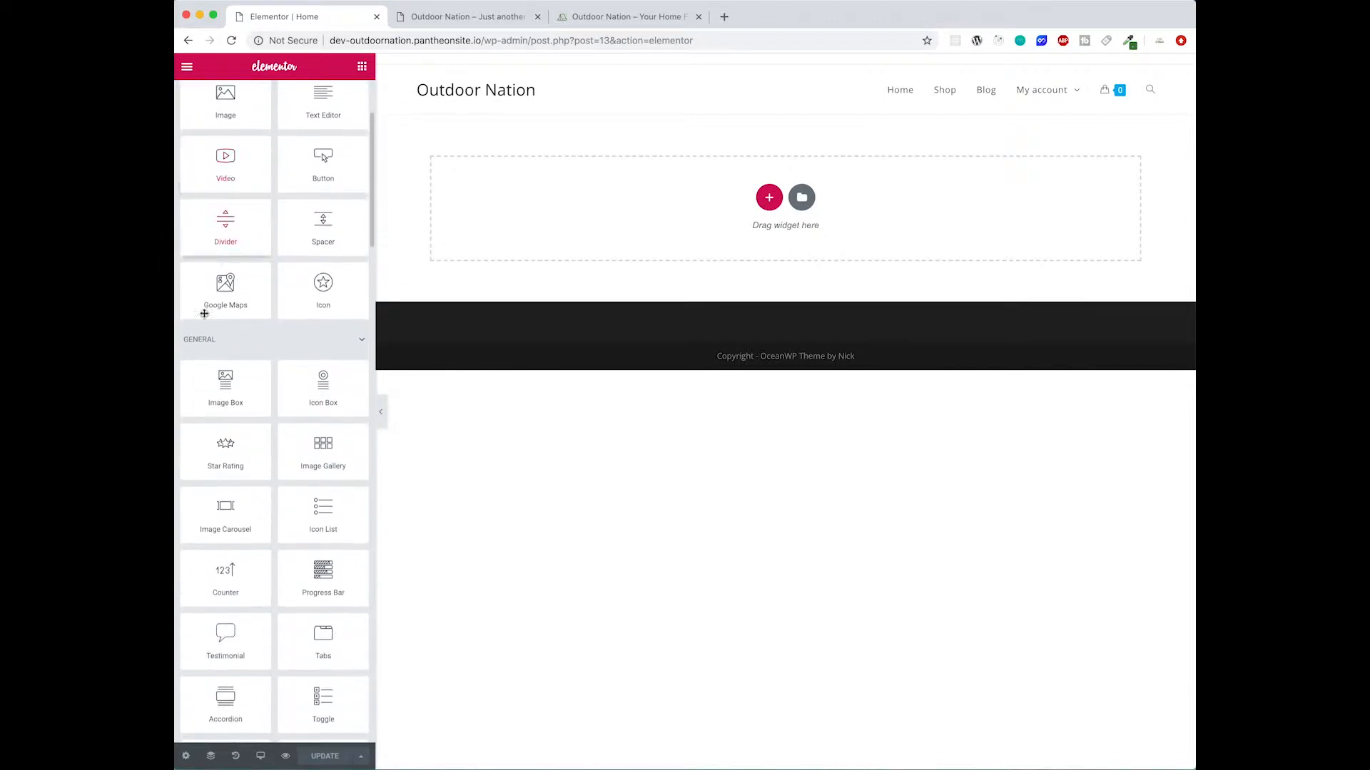
scroll(289, 586, down, 2)
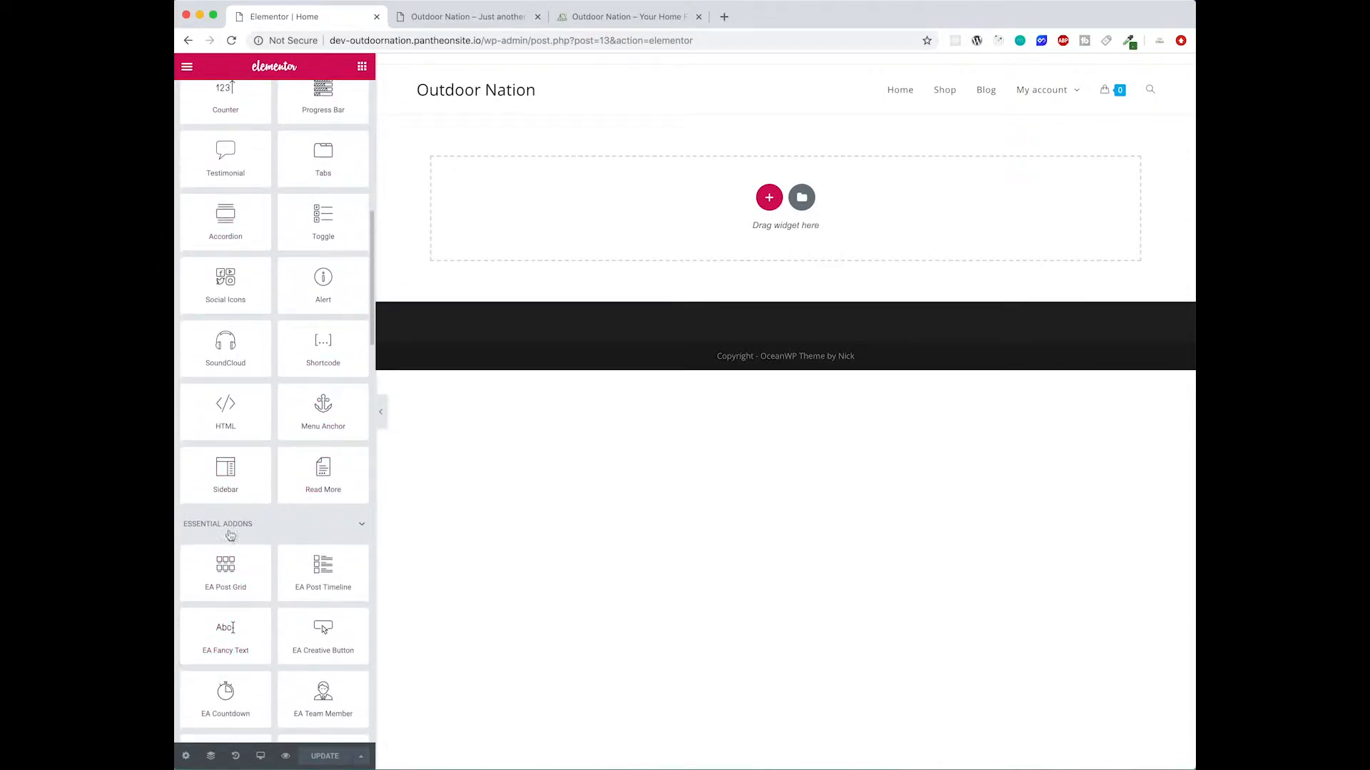
scroll(221, 527, down, 10)
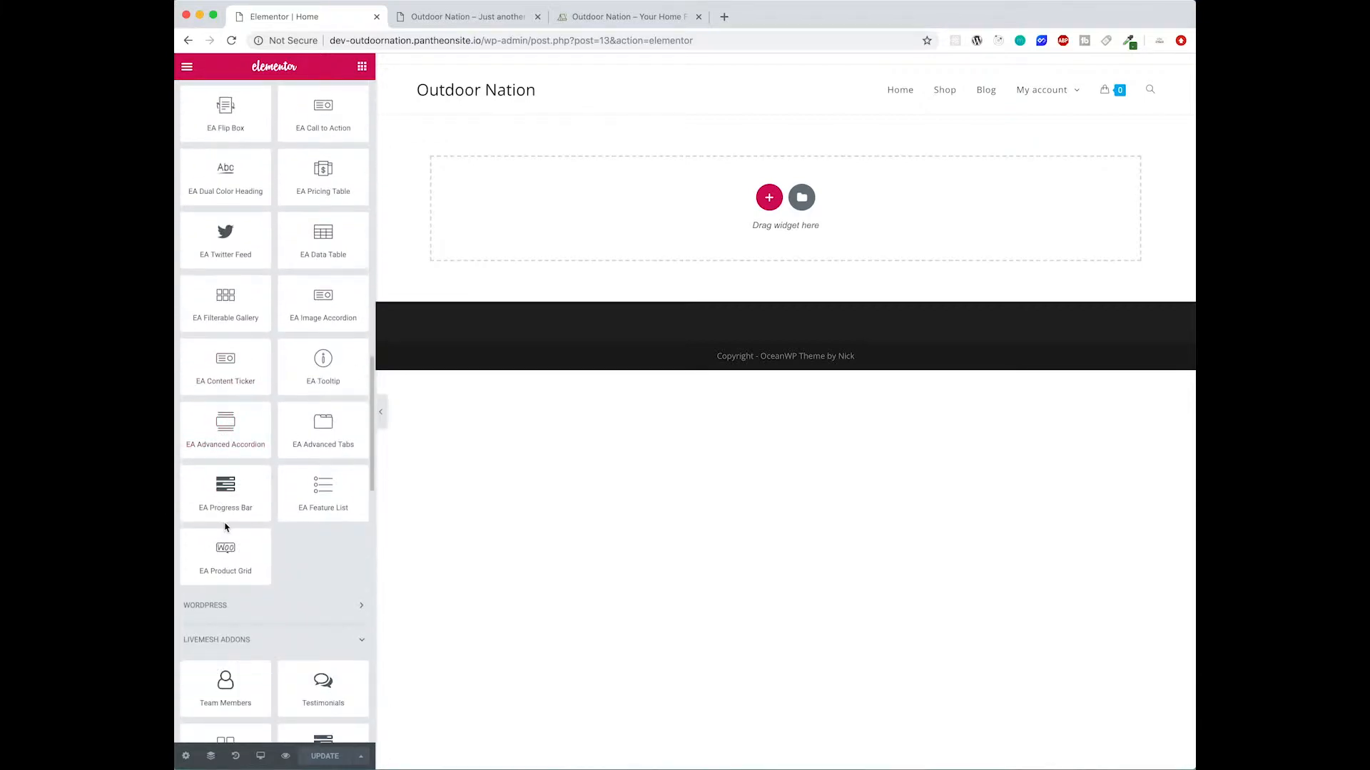
scroll(225, 529, down, 15)
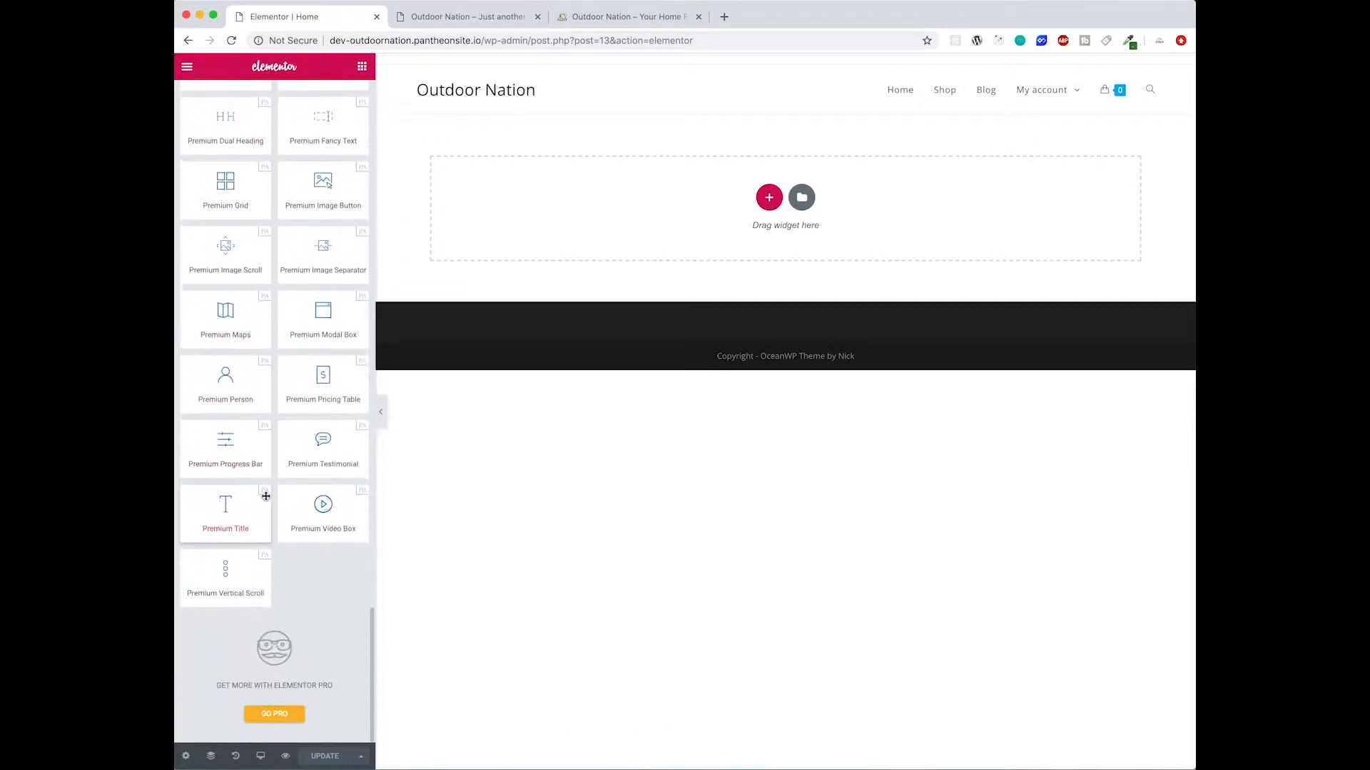
scroll(265, 496, up, 6)
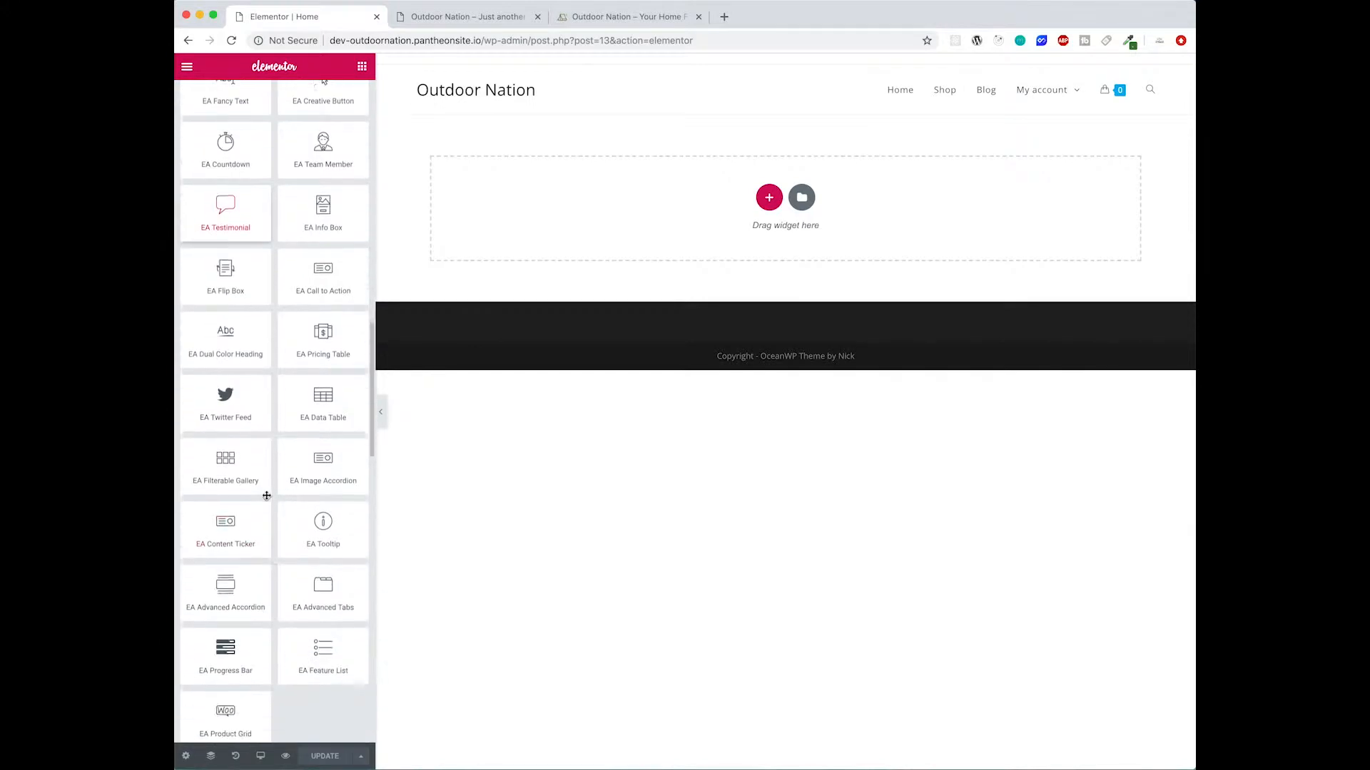
scroll(338, 368, down, 6)
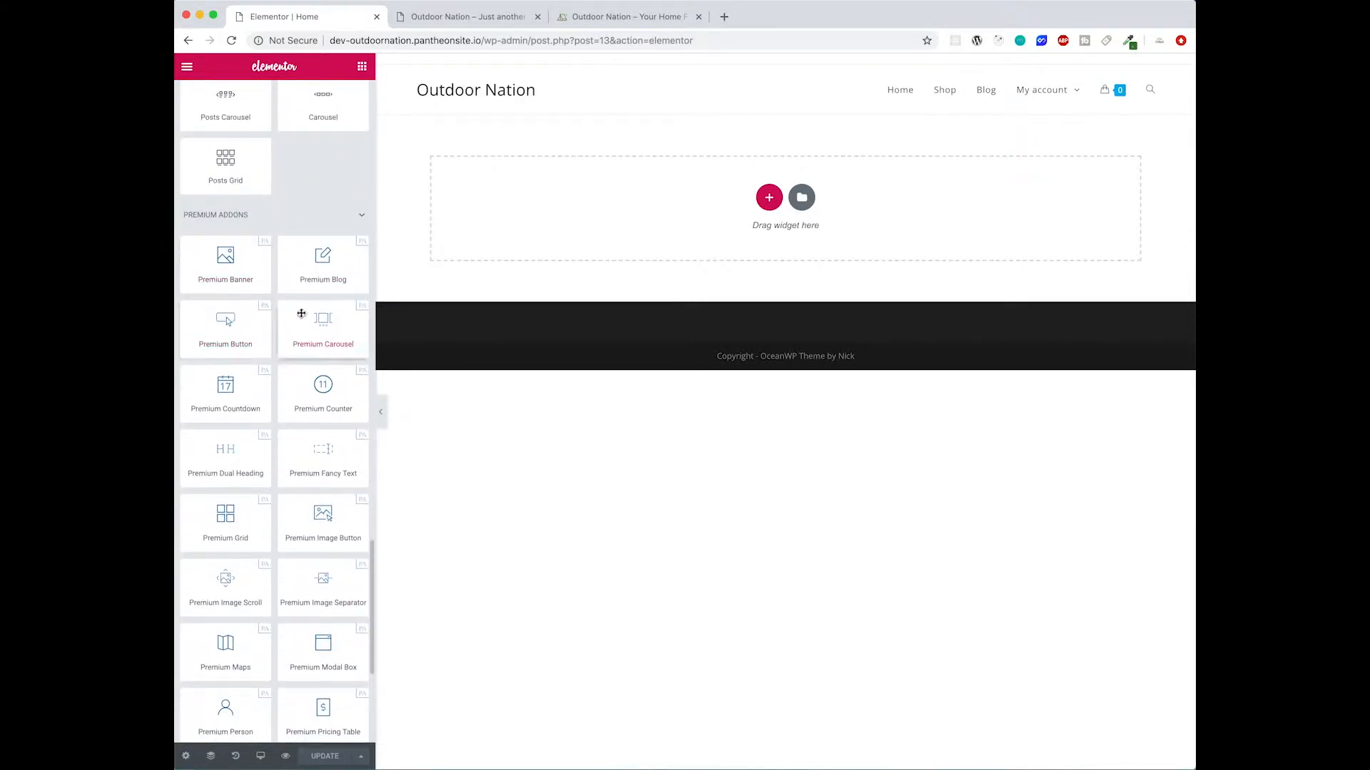
scroll(285, 371, left, 10)
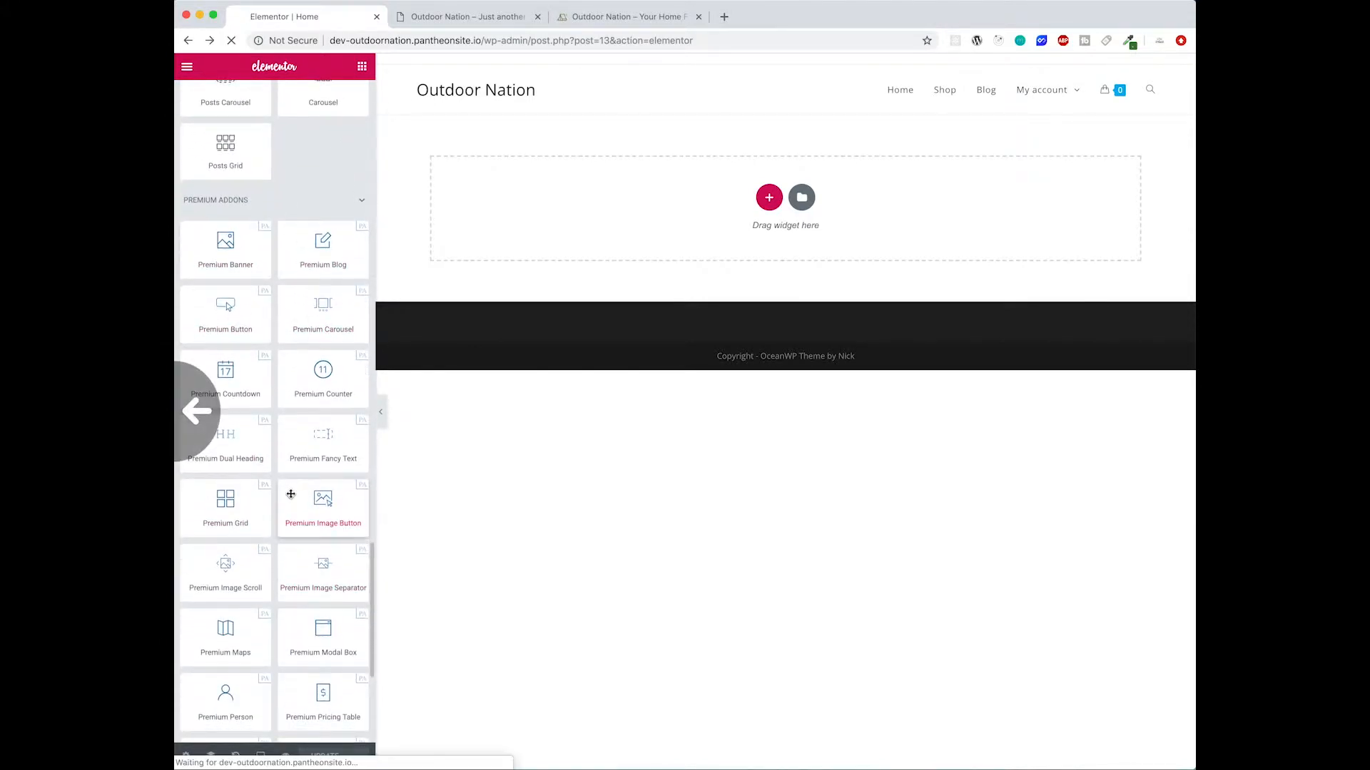
- Reload the editor and add a new single-column section to the Home page
click(212, 41)
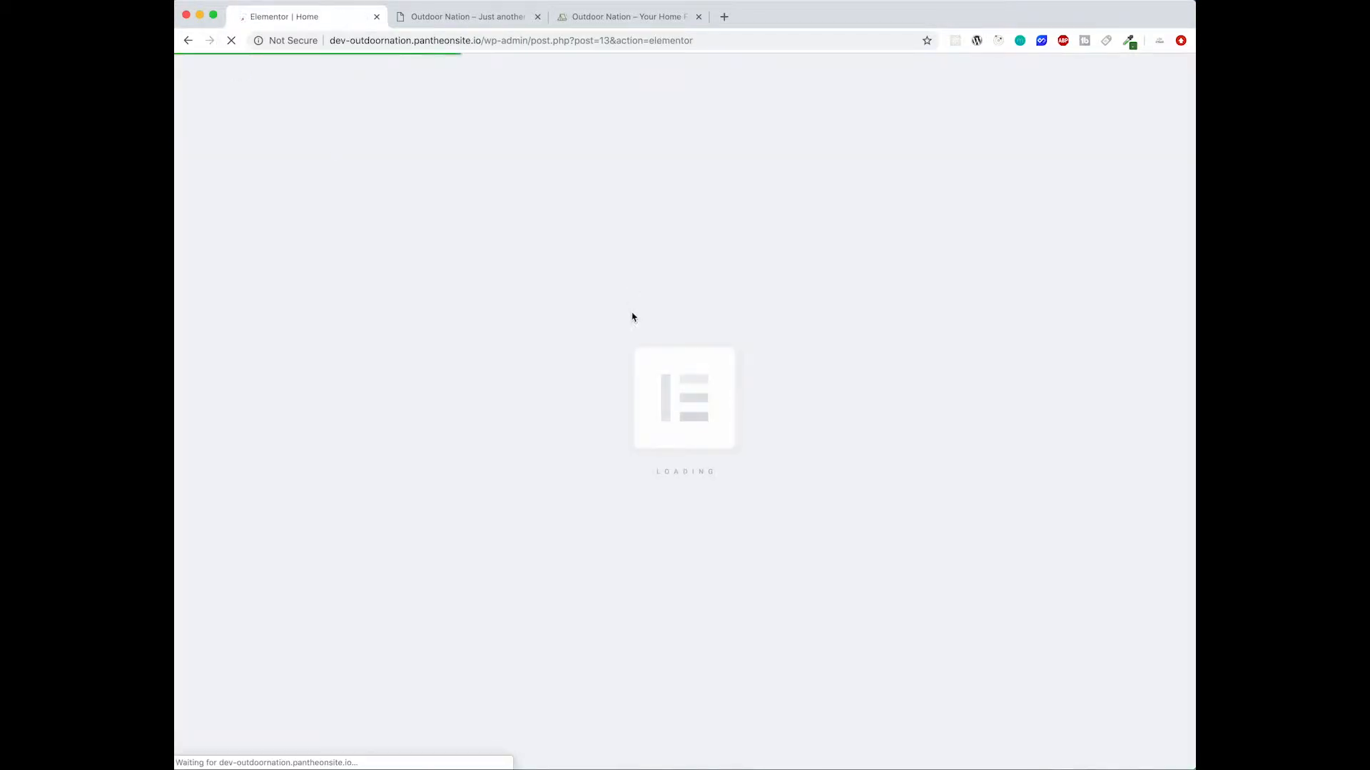
scroll(321, 578, down, 5)
scroll(321, 614, up, 5)
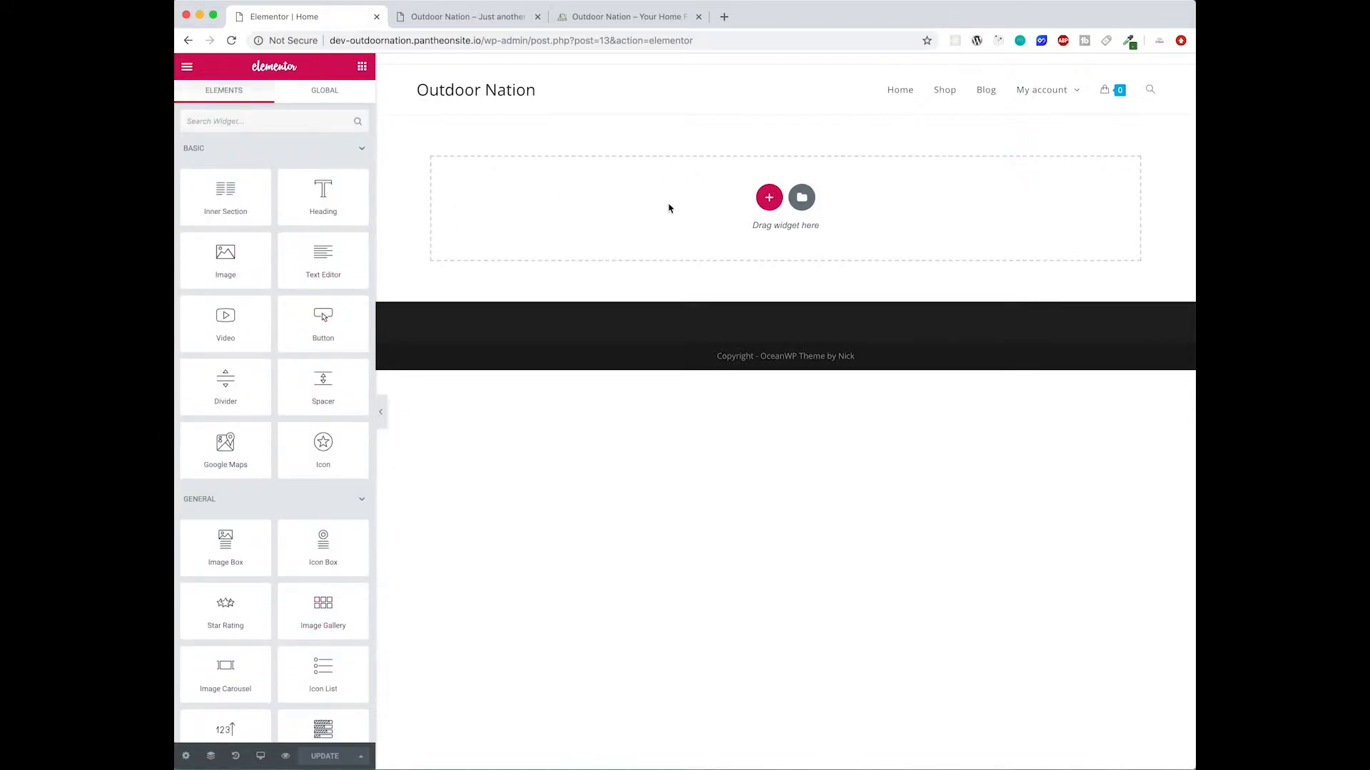
click(766, 199)
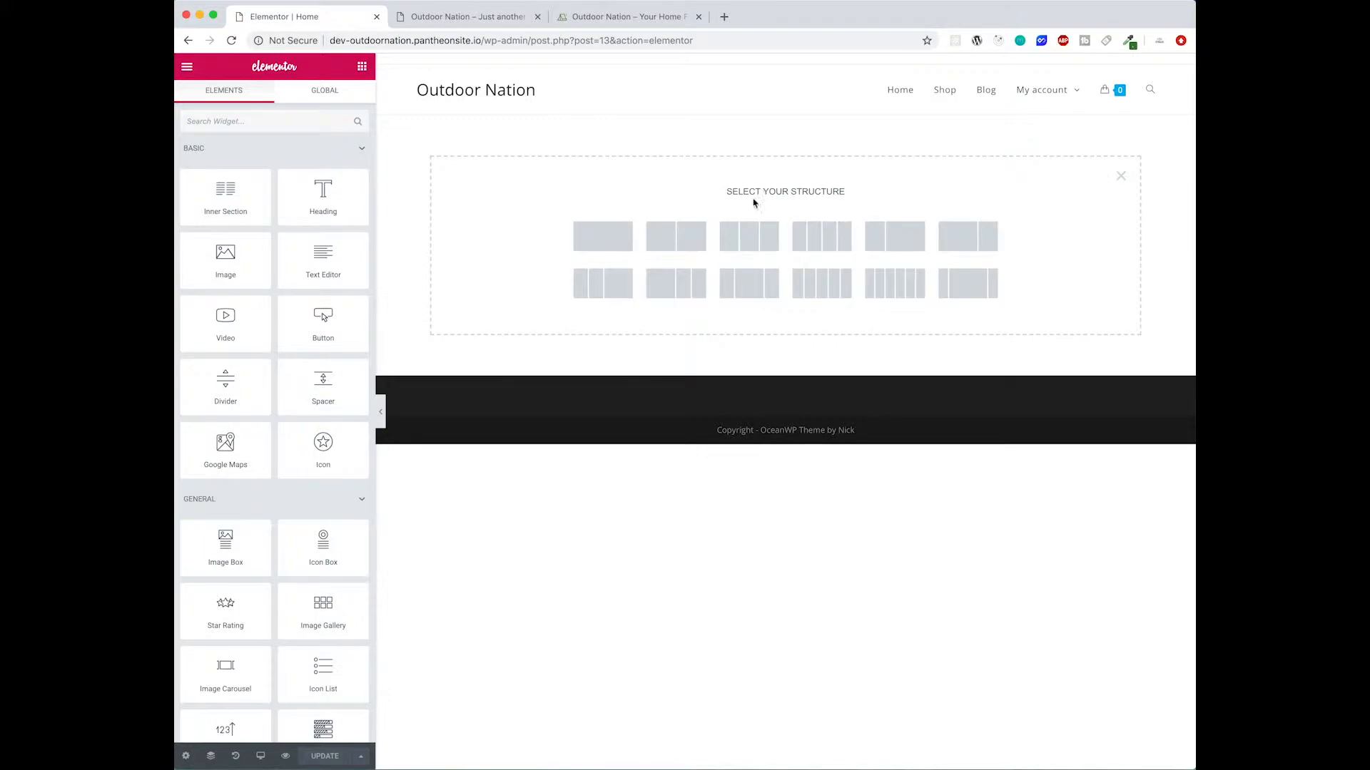
click(606, 236)
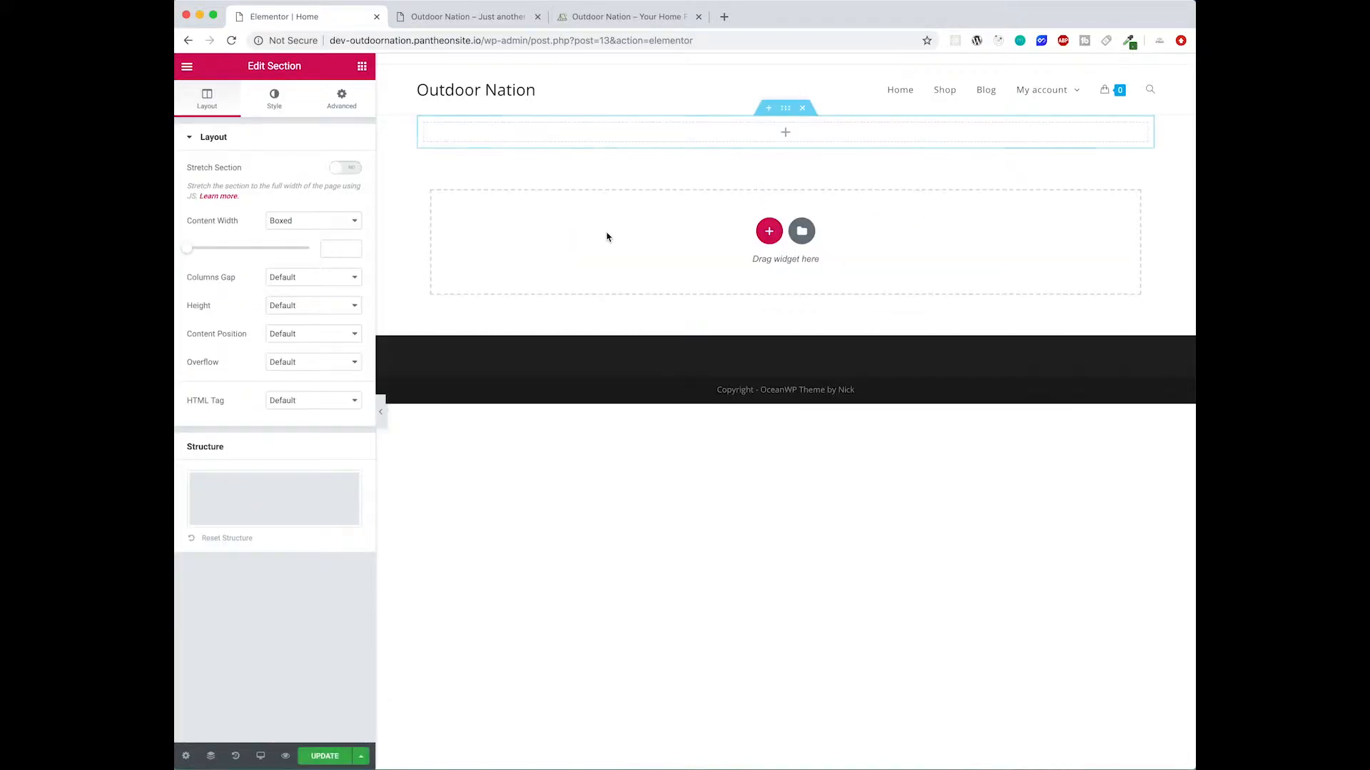
- Compare with the reference site's hero banner, then set the new section's background type to video
click(623, 17)
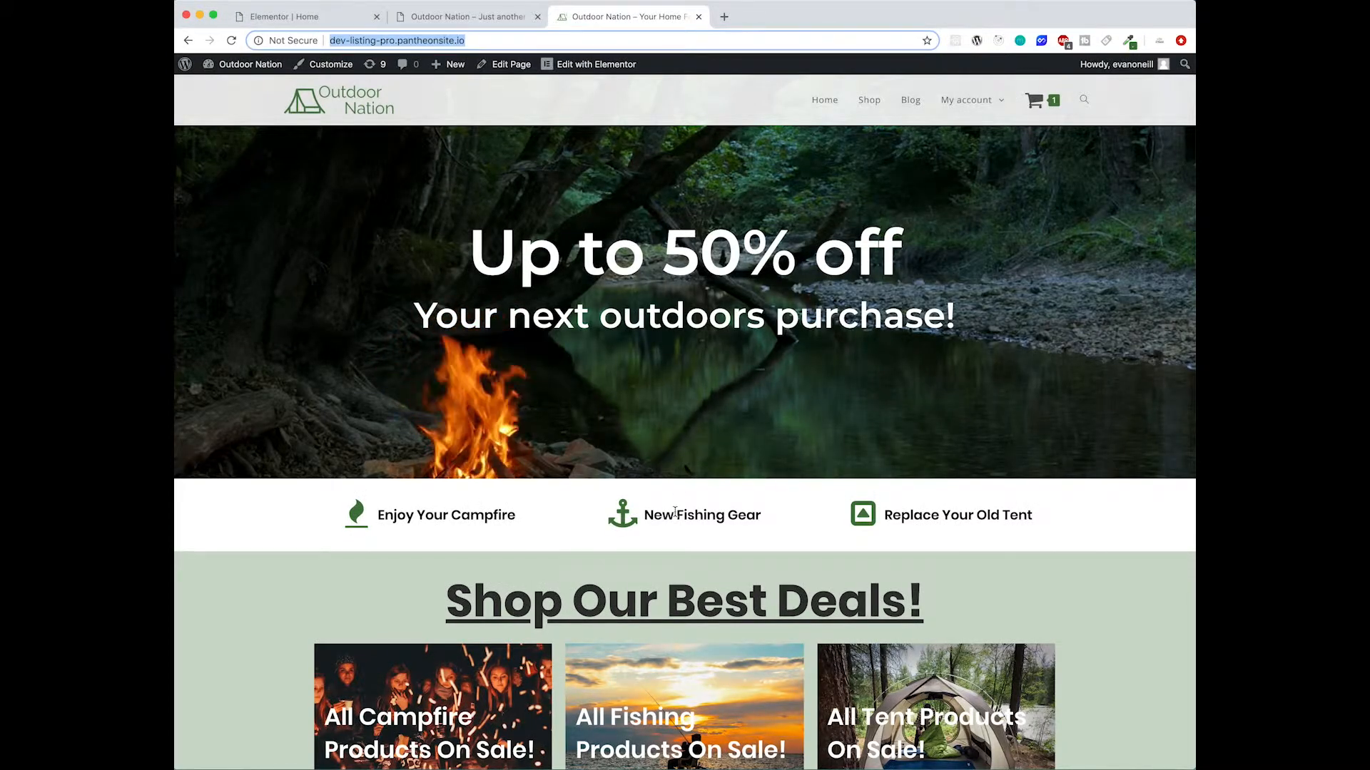
click(273, 18)
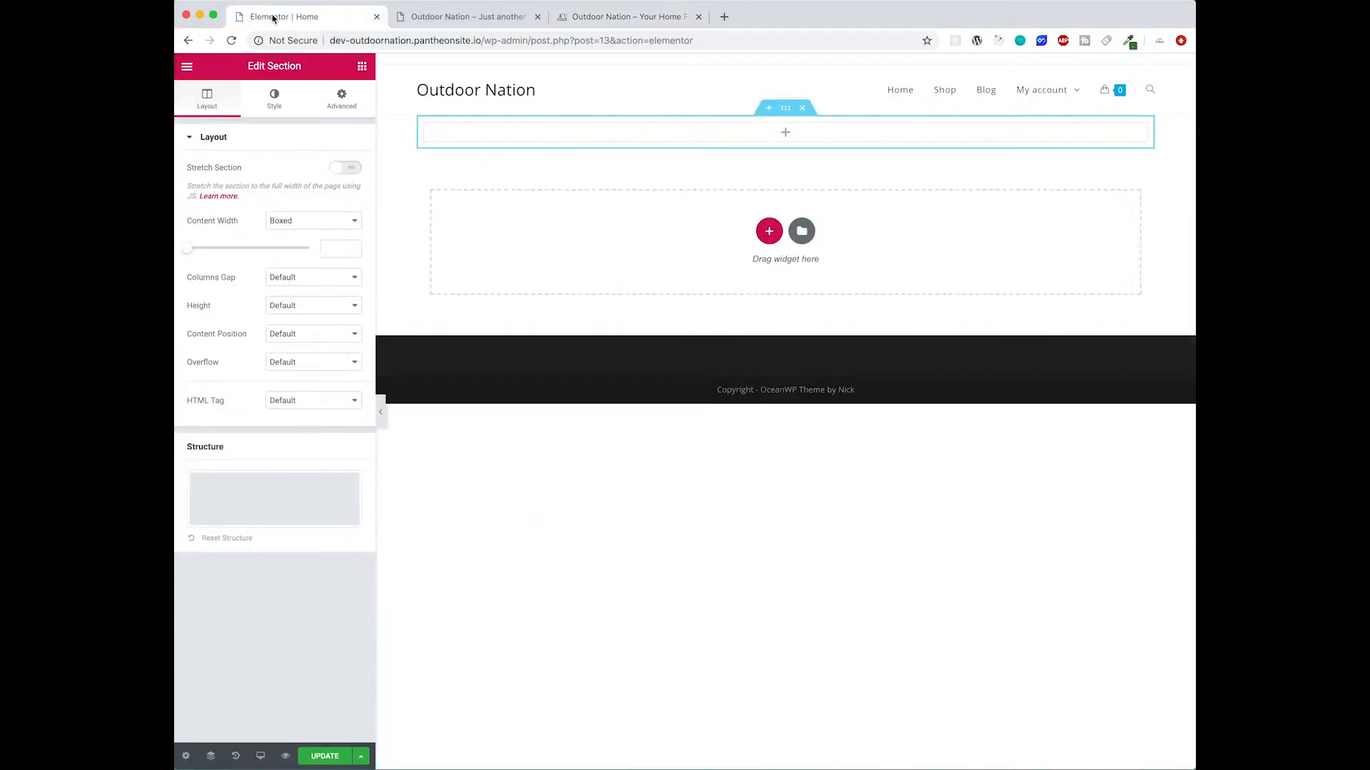
click(788, 109)
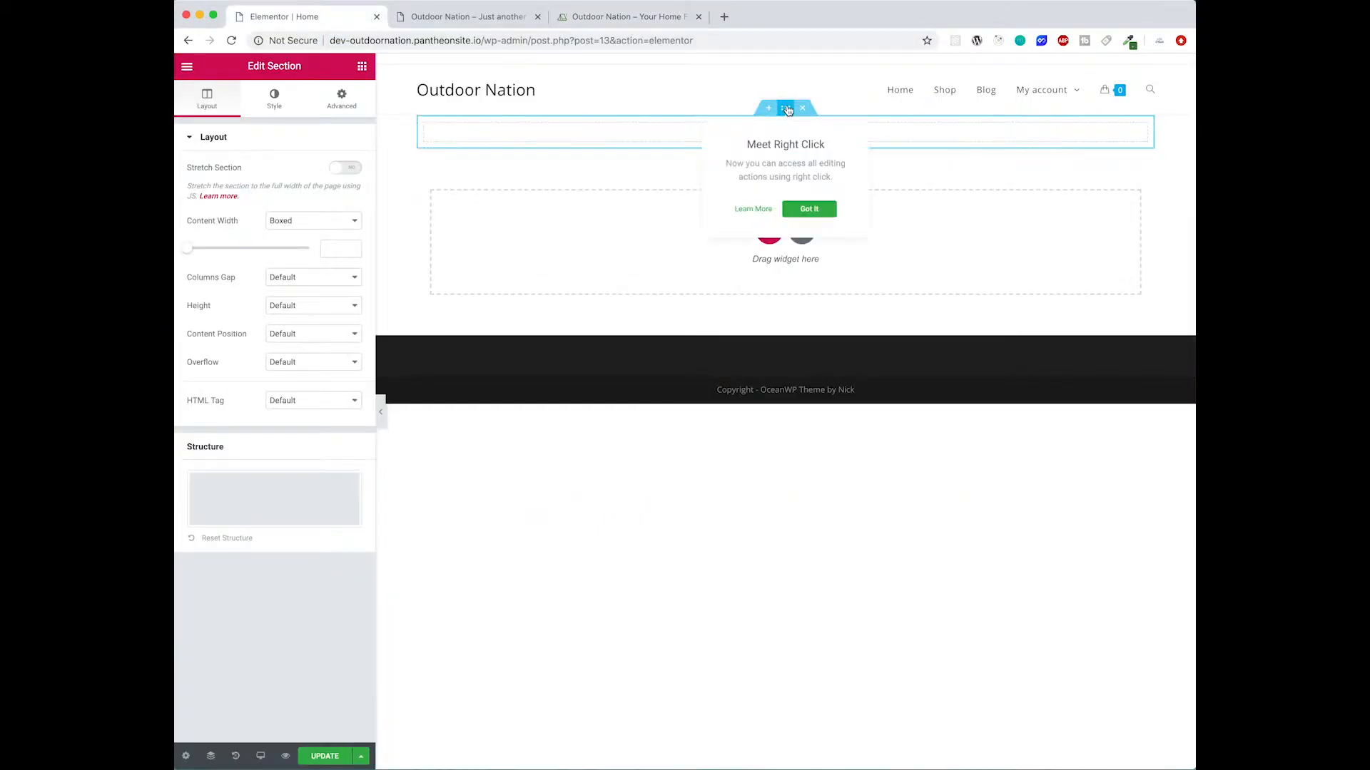
click(808, 208)
click(785, 107)
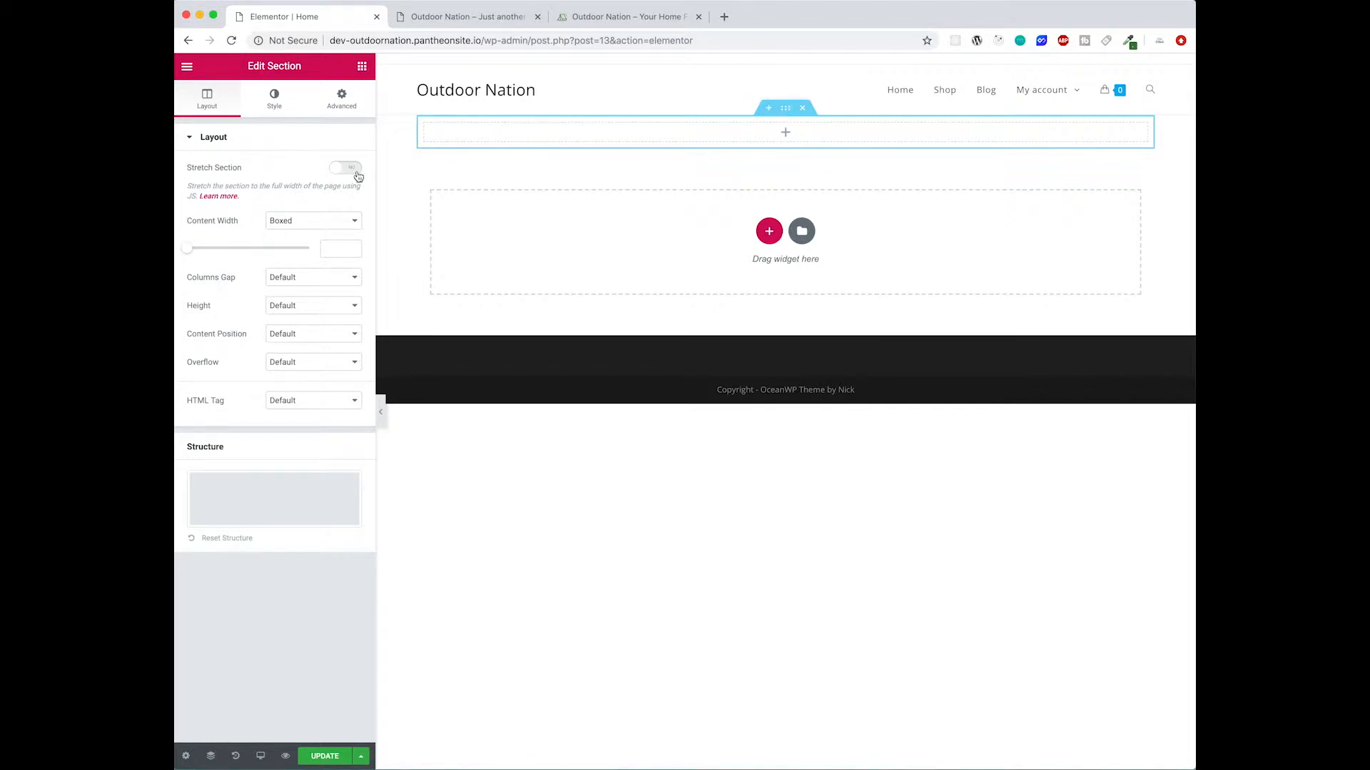
click(271, 98)
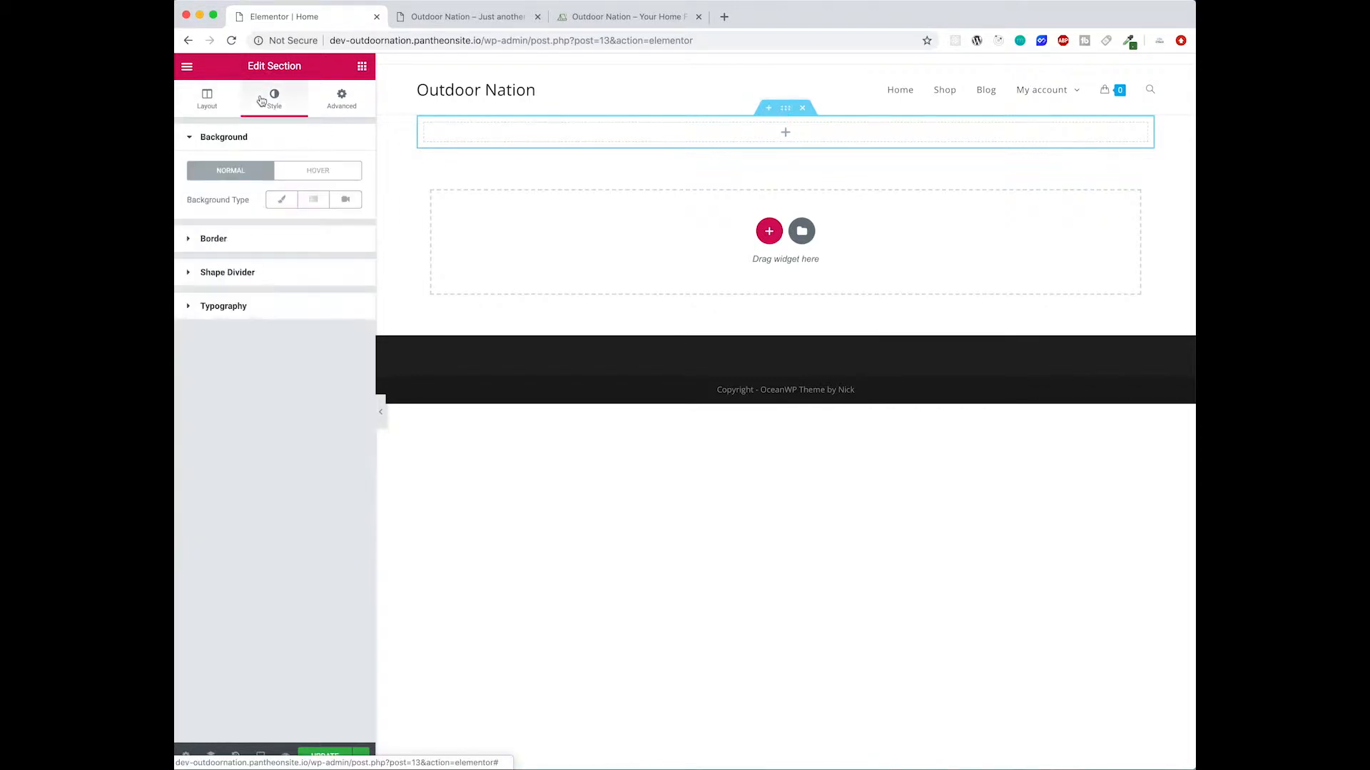
click(354, 206)
click(304, 239)
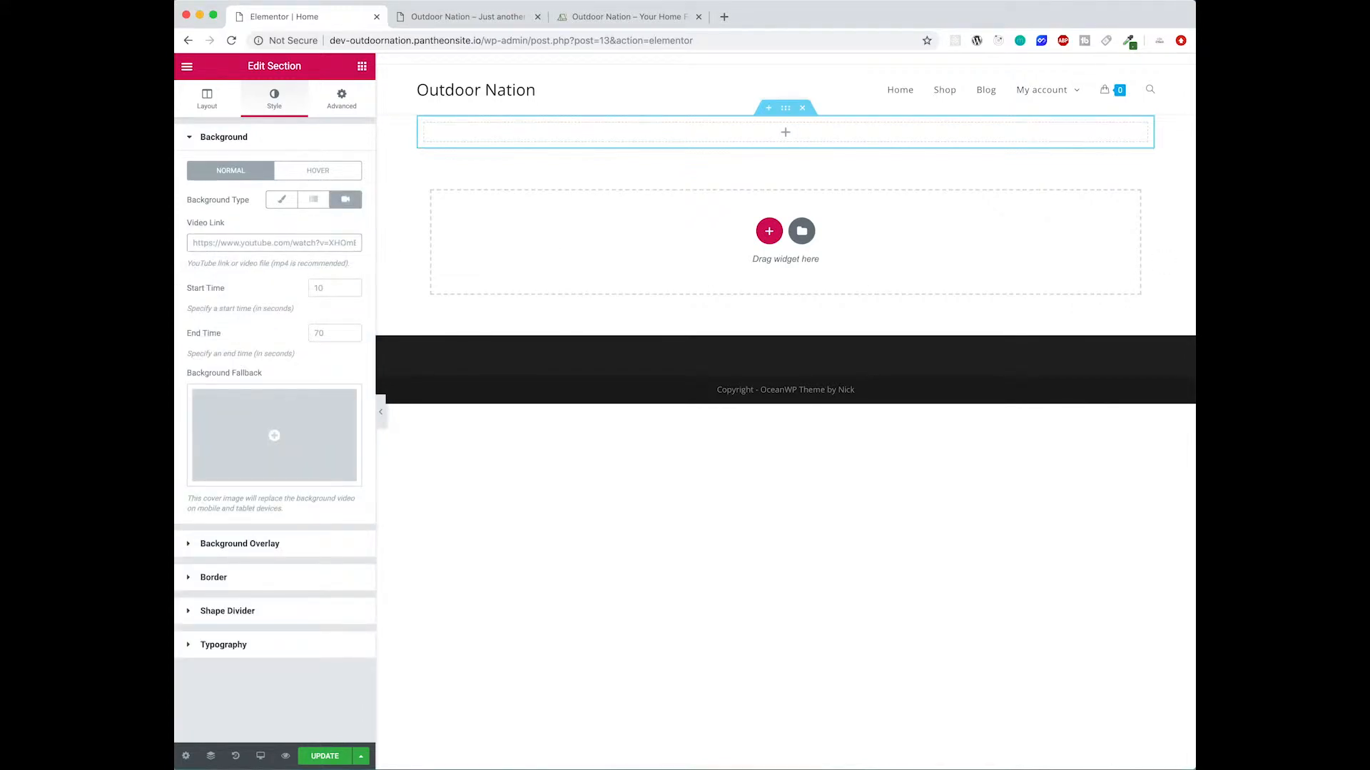
- Paste the YouTube video link as the section's background video and set its start time to 60 seconds
key(super+Tab)
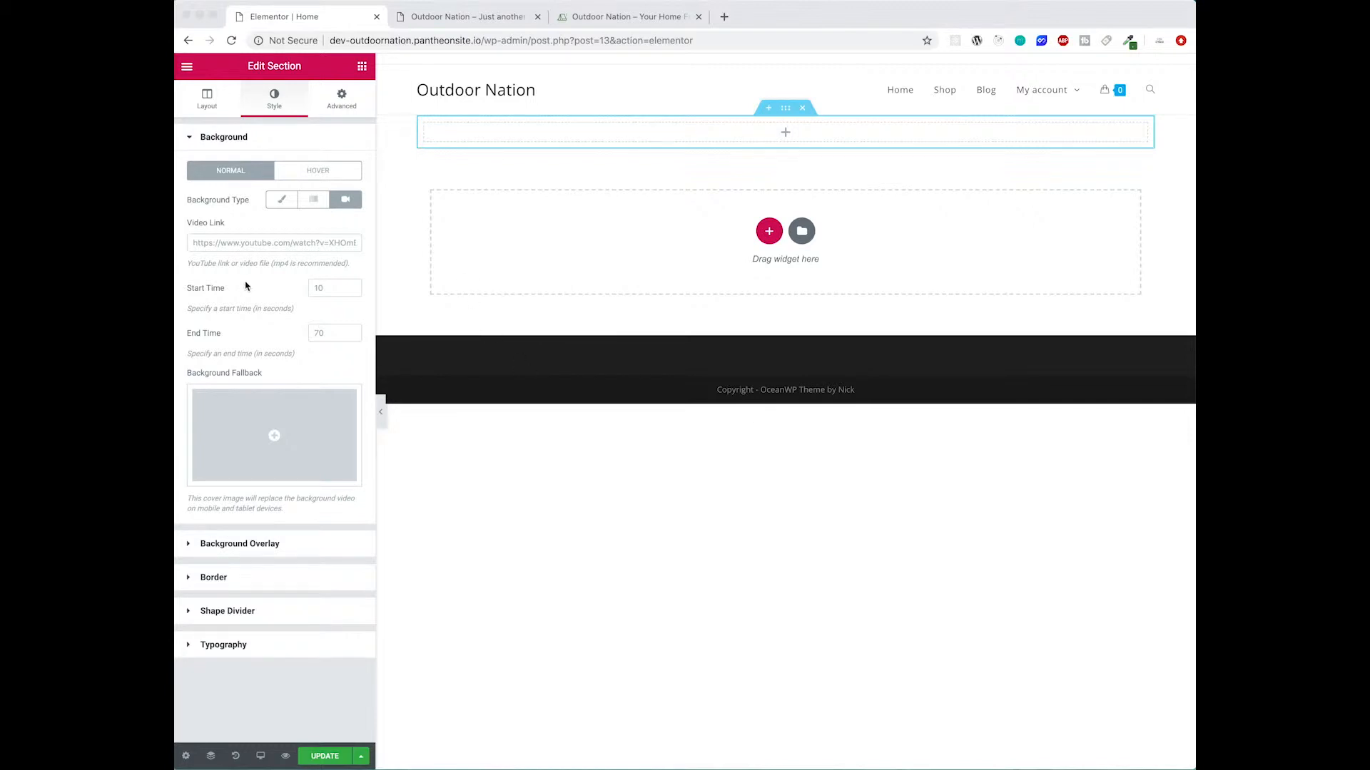
click(264, 246)
text(https://www.youtube.com/watch?v=Ftm2uv7-Ybw)
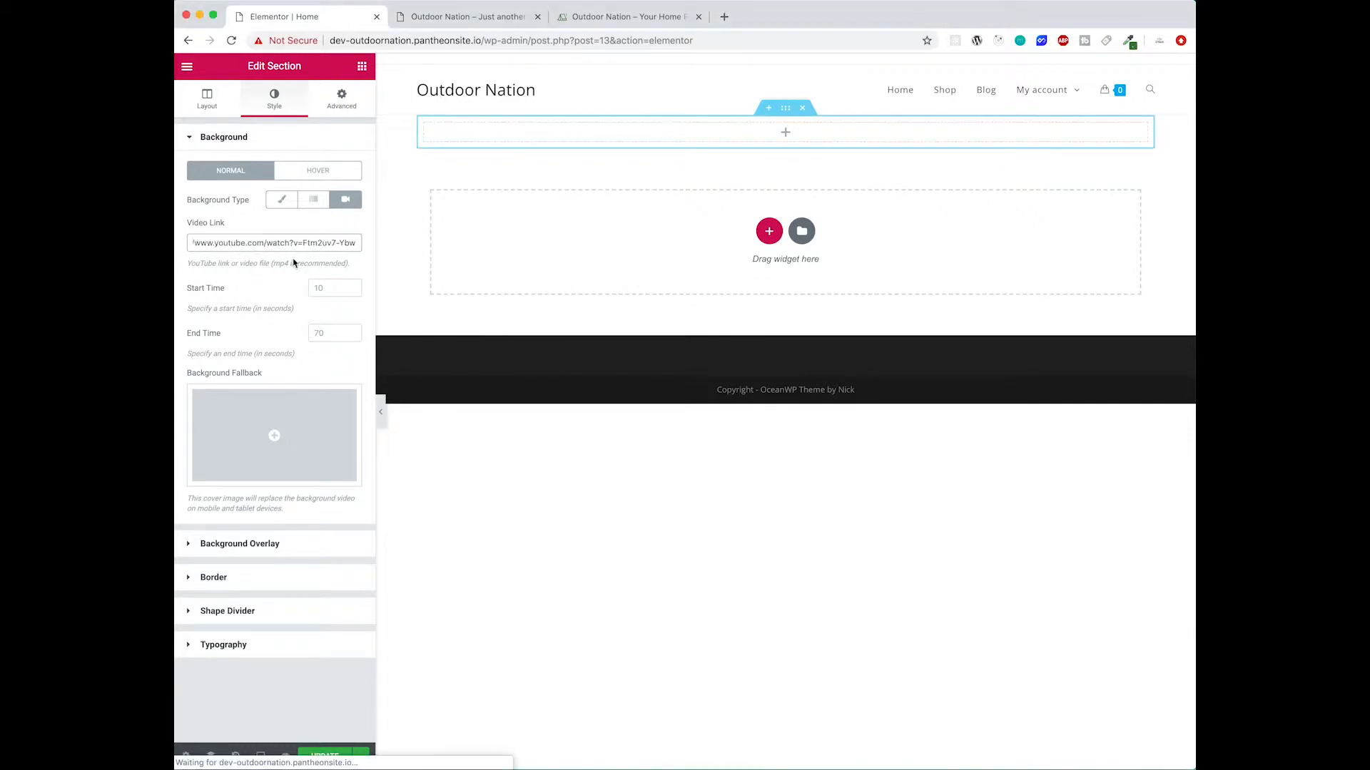
click(328, 288)
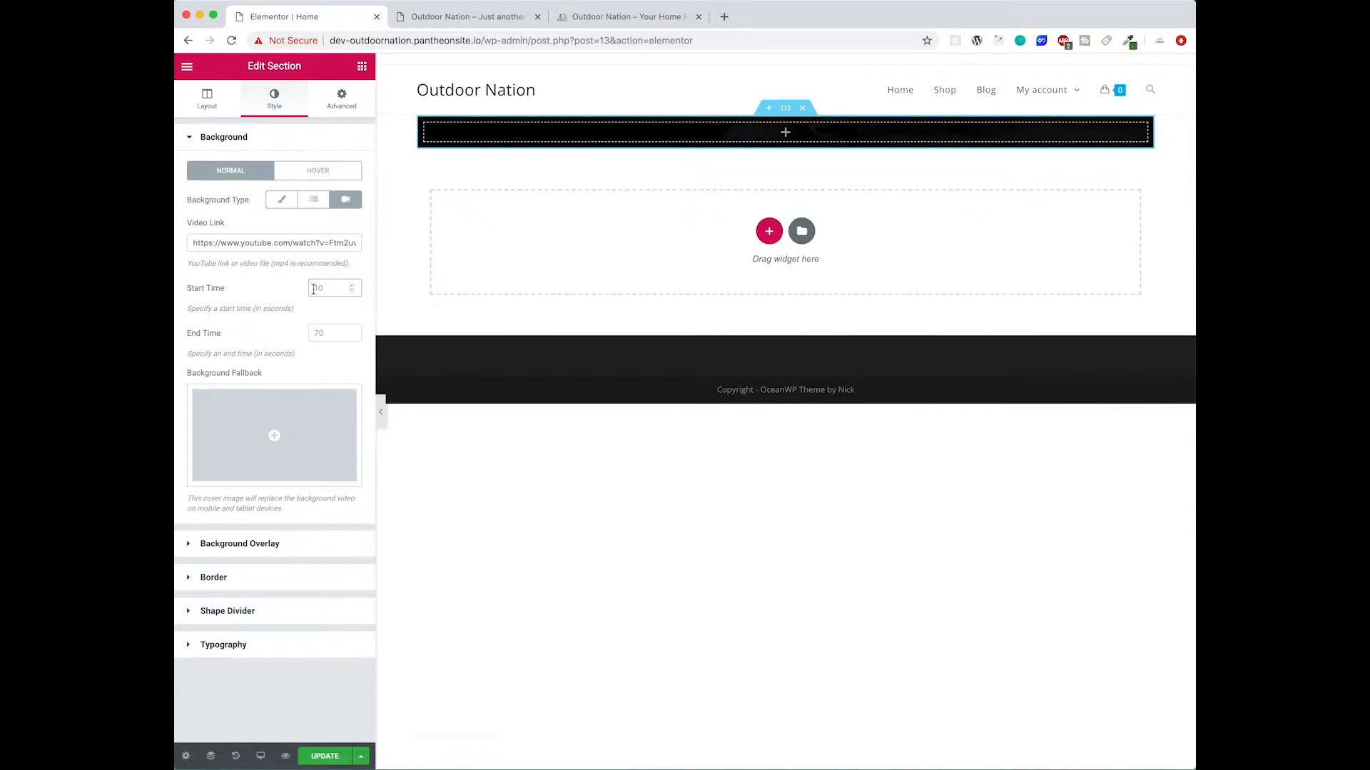
text(60)
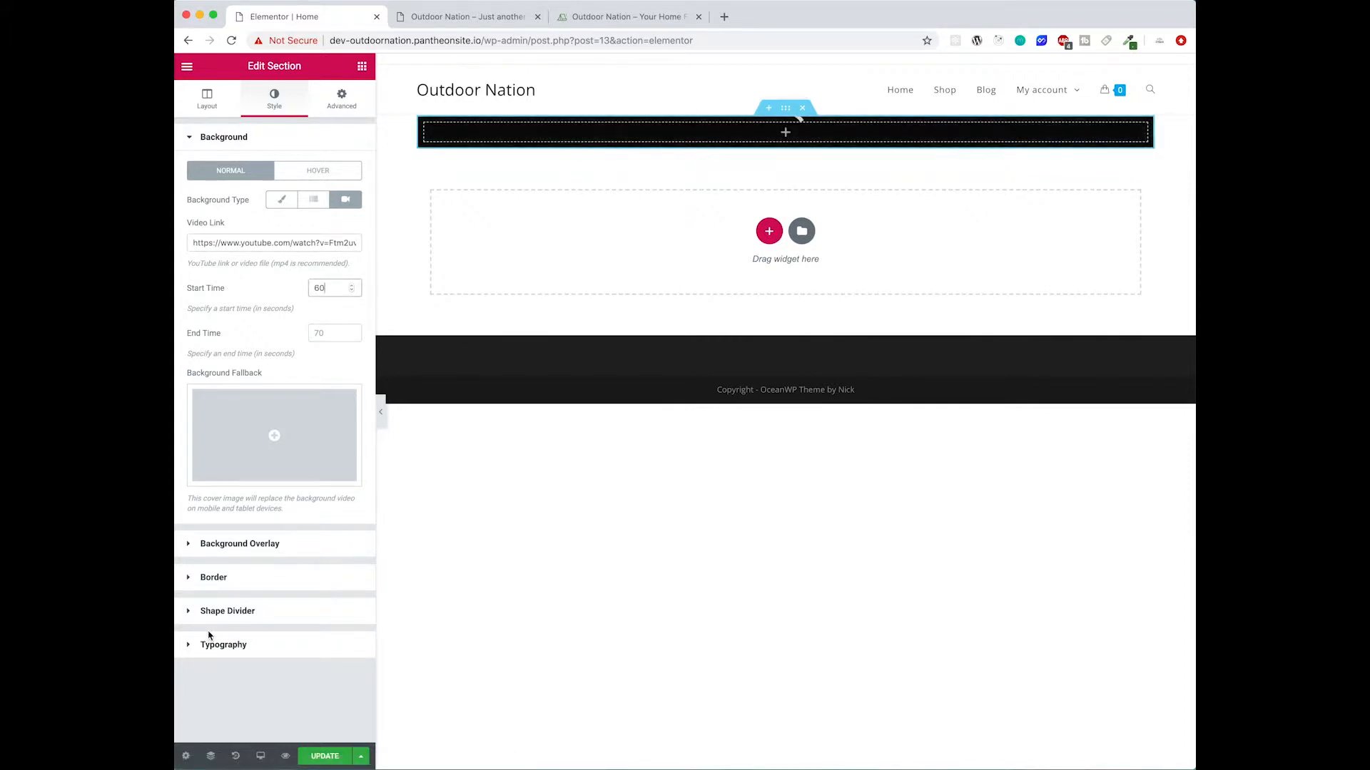
- Set the background video's end time to 70 seconds and upload and insert homepage-background-fallback.jpg as the fallback image
click(331, 329)
text(70)
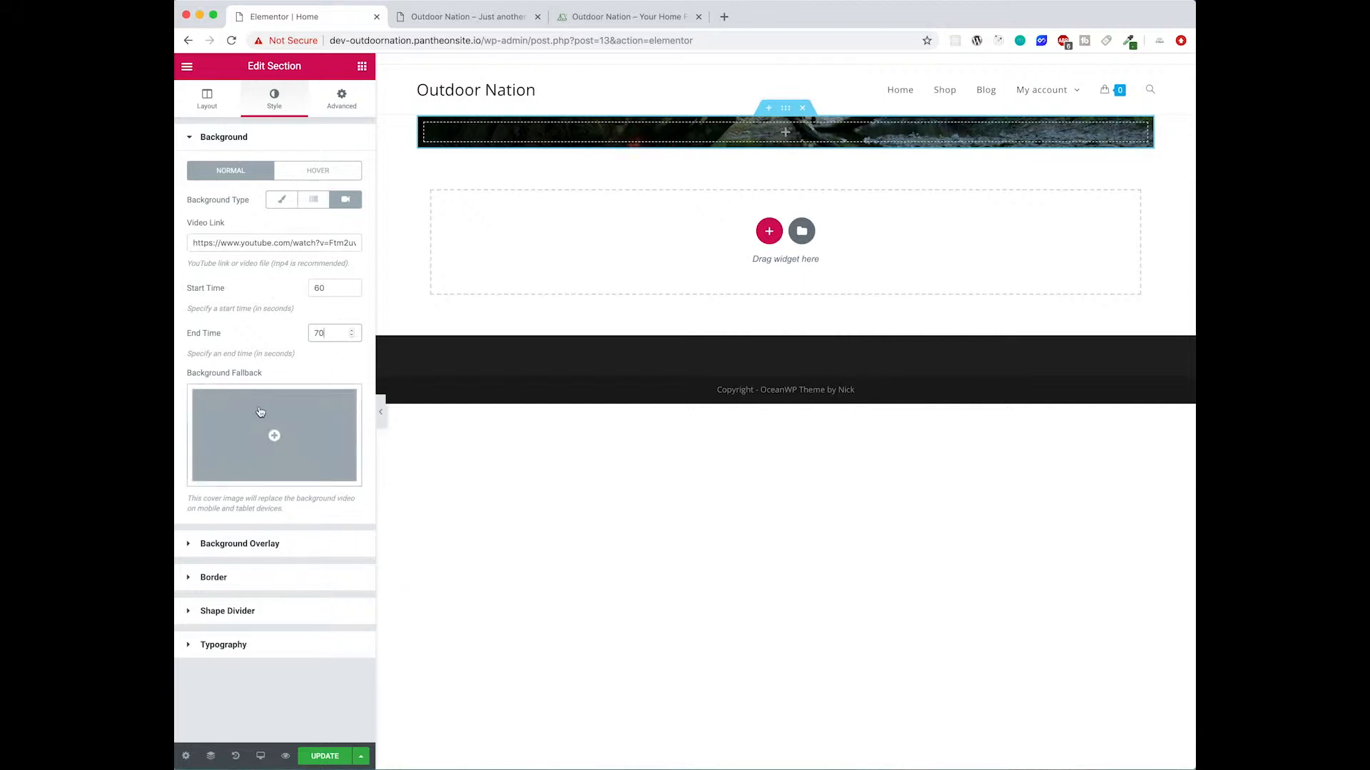
click(268, 429)
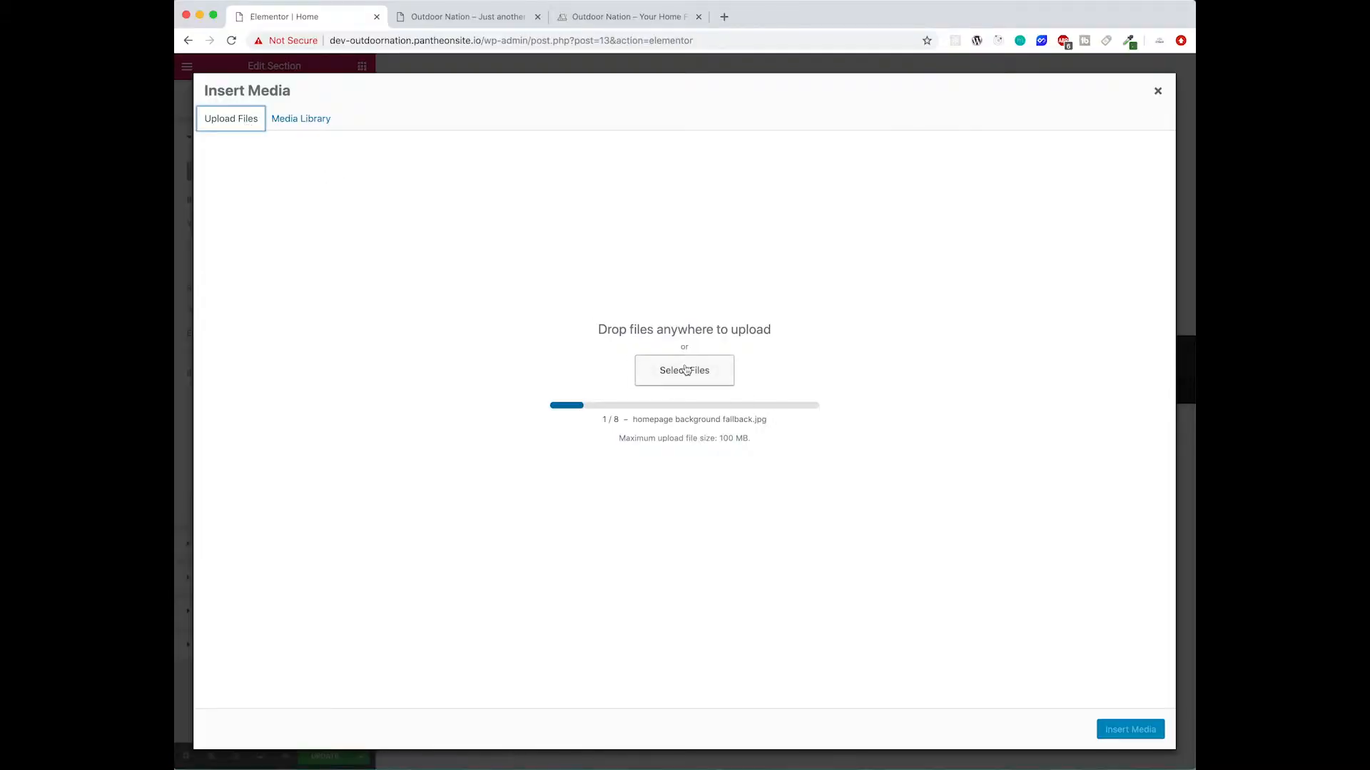
click(401, 158)
click(570, 206)
drag(571, 203, 543, 94)
drag(585, 263, 533, 86)
click(1101, 339)
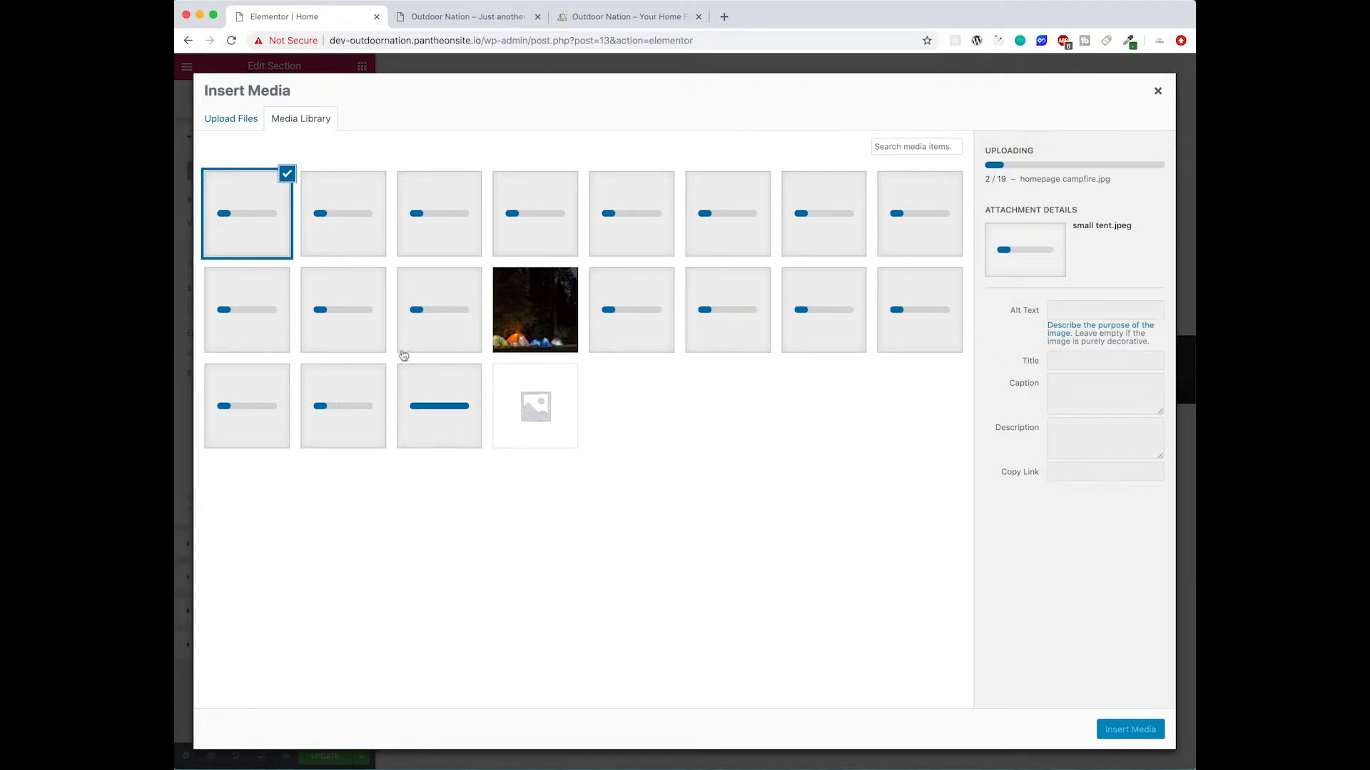
click(535, 329)
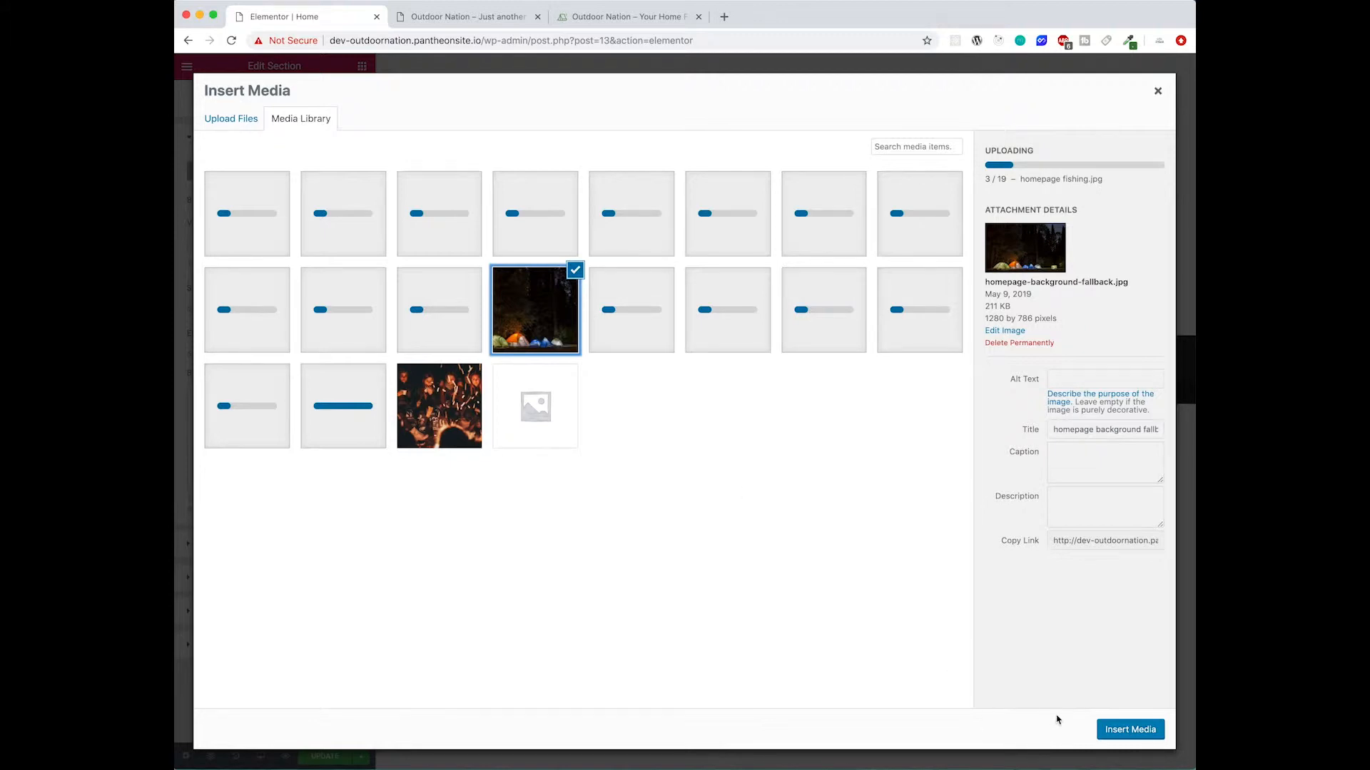
click(1133, 731)
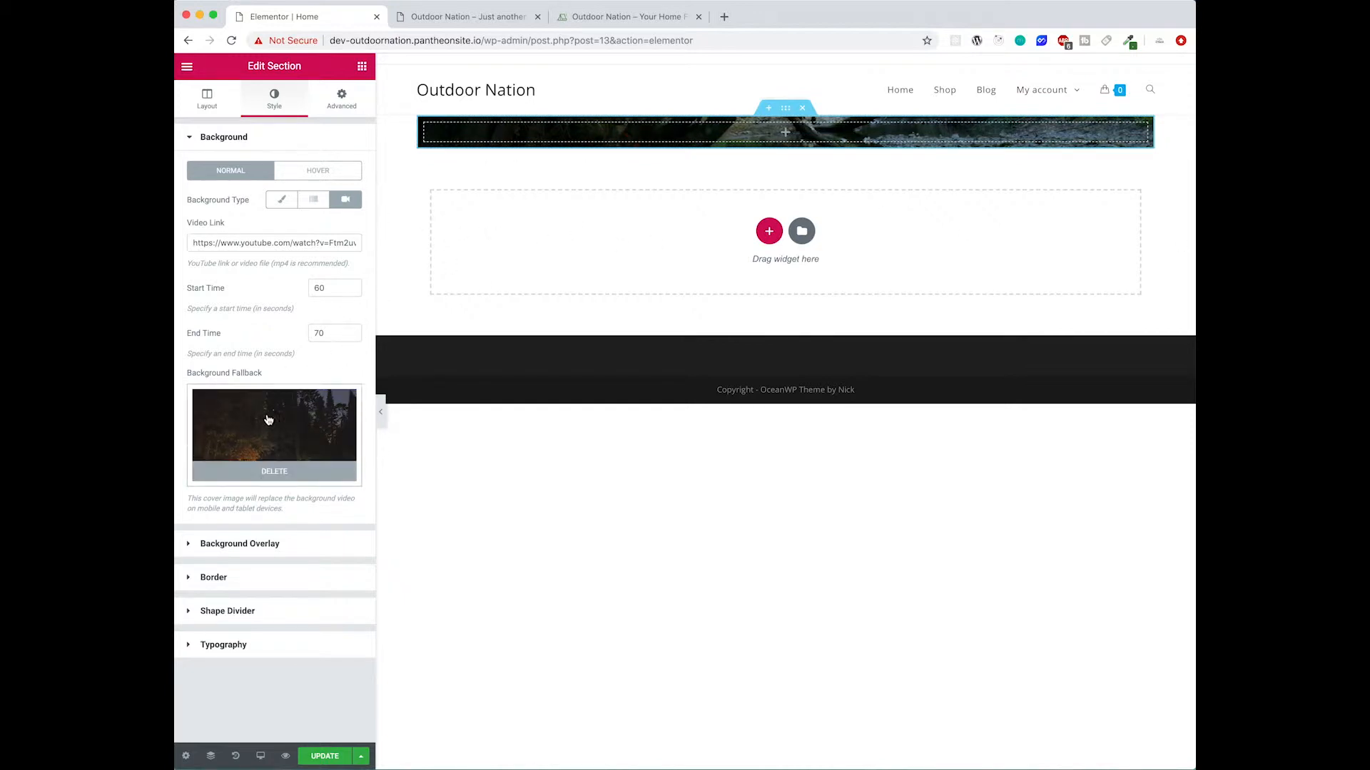
- Stretch the section to full page width and give it a minimum height of 600
click(223, 101)
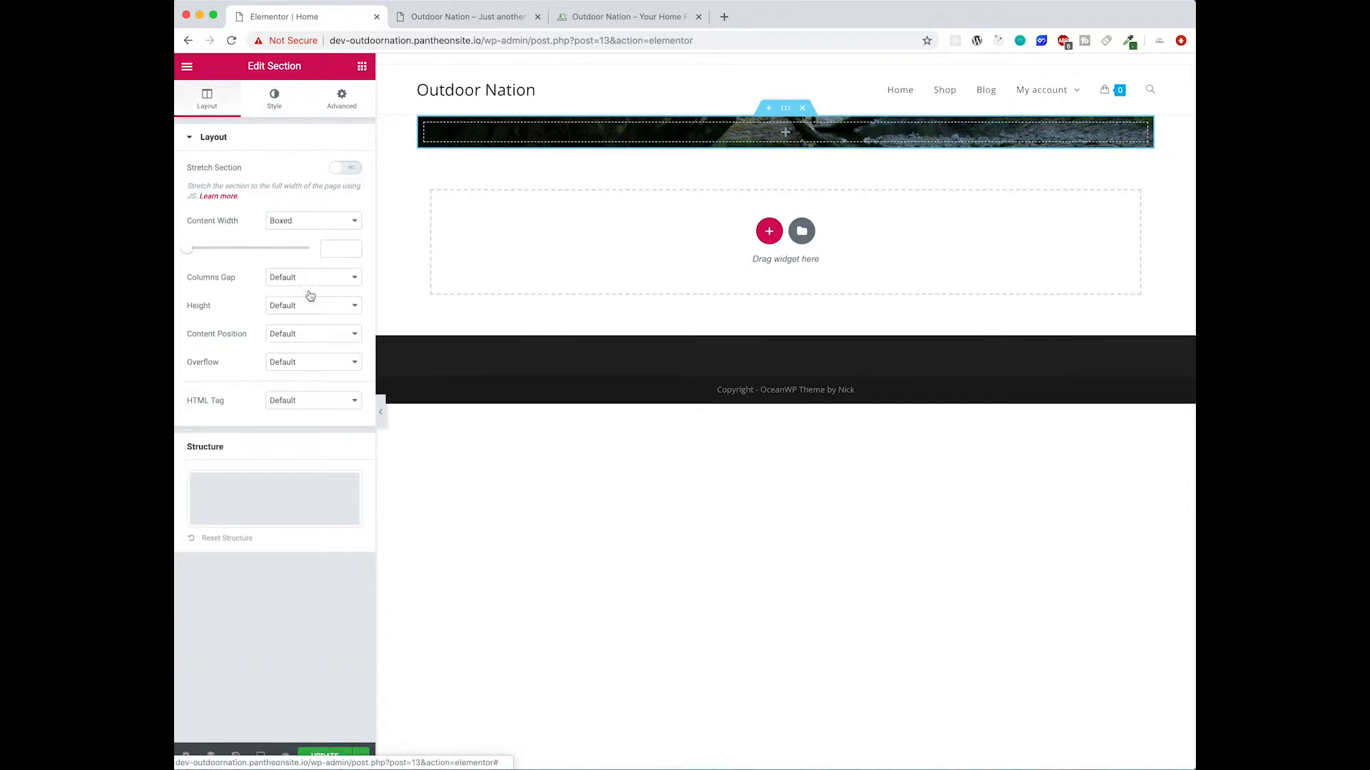
click(356, 173)
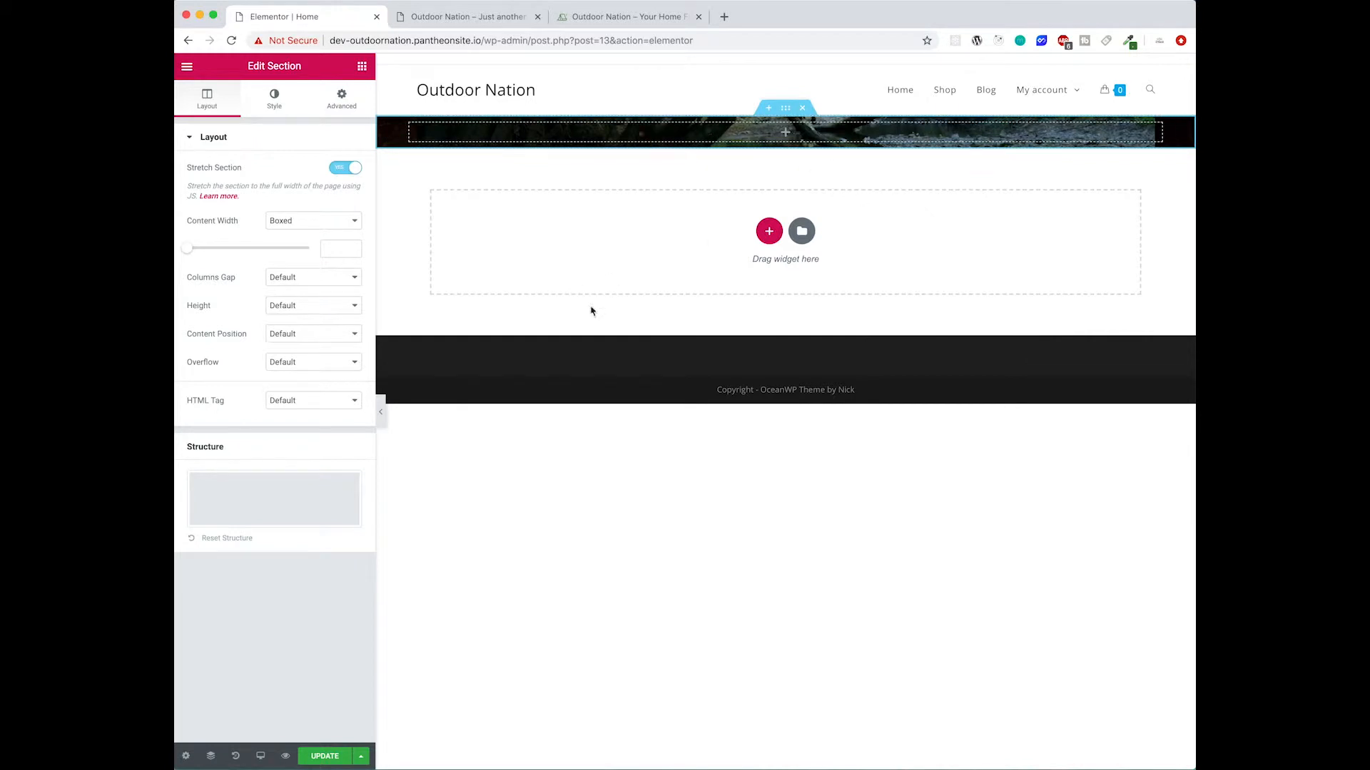
click(316, 309)
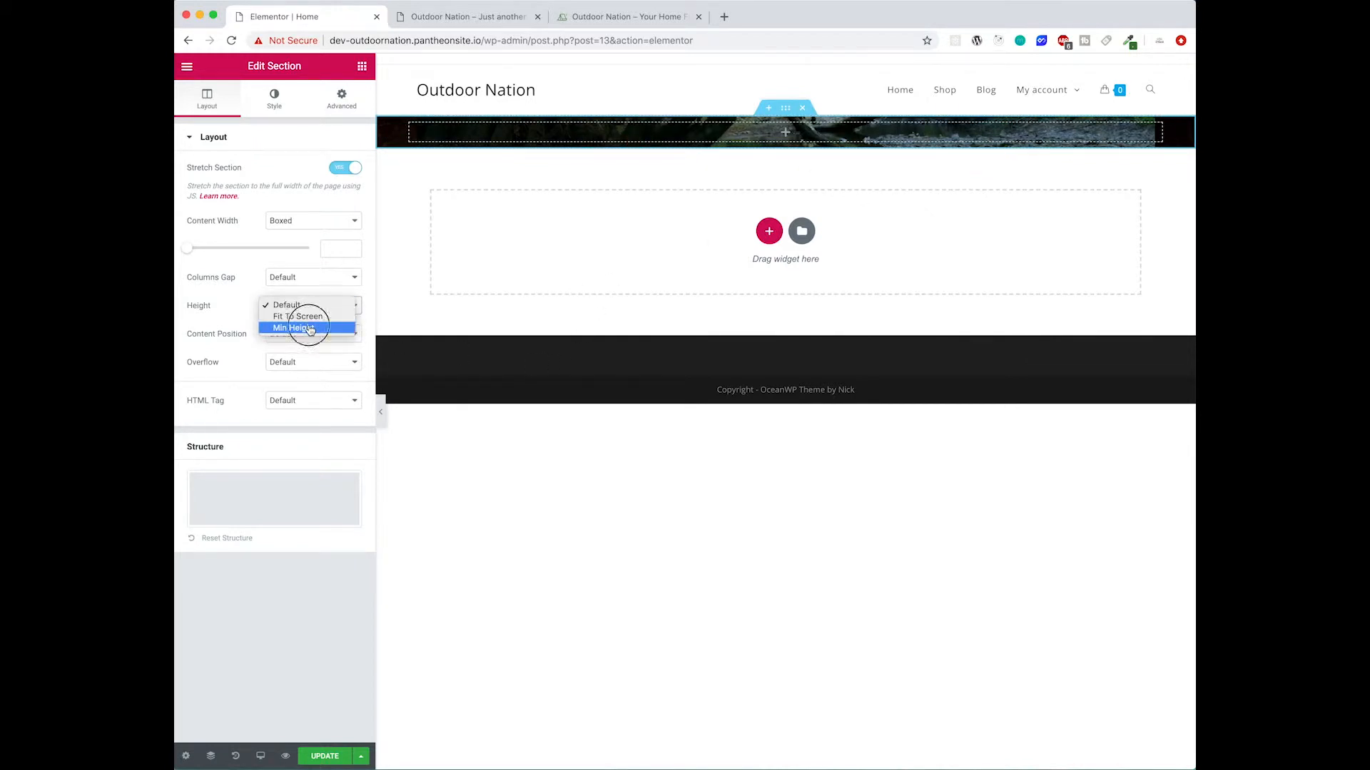
click(307, 328)
double_click(334, 353)
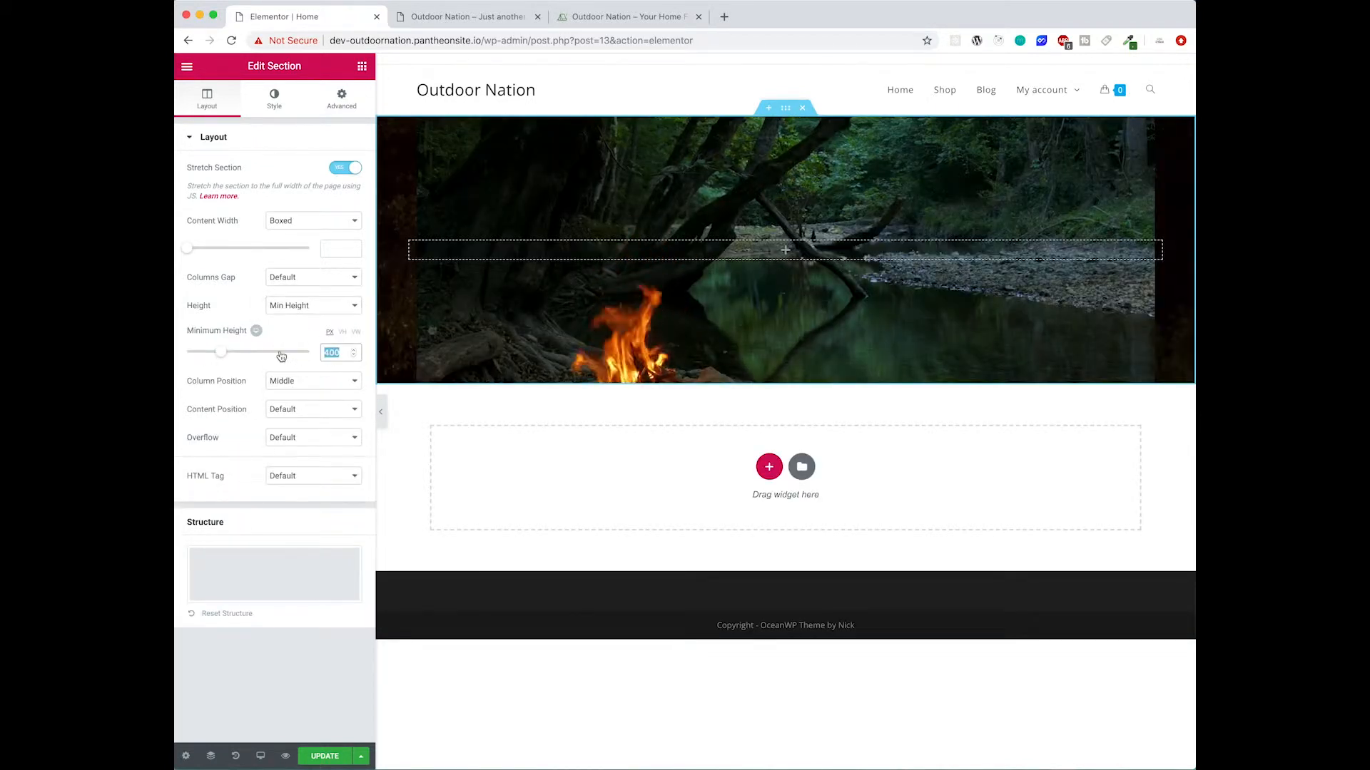
text(600)
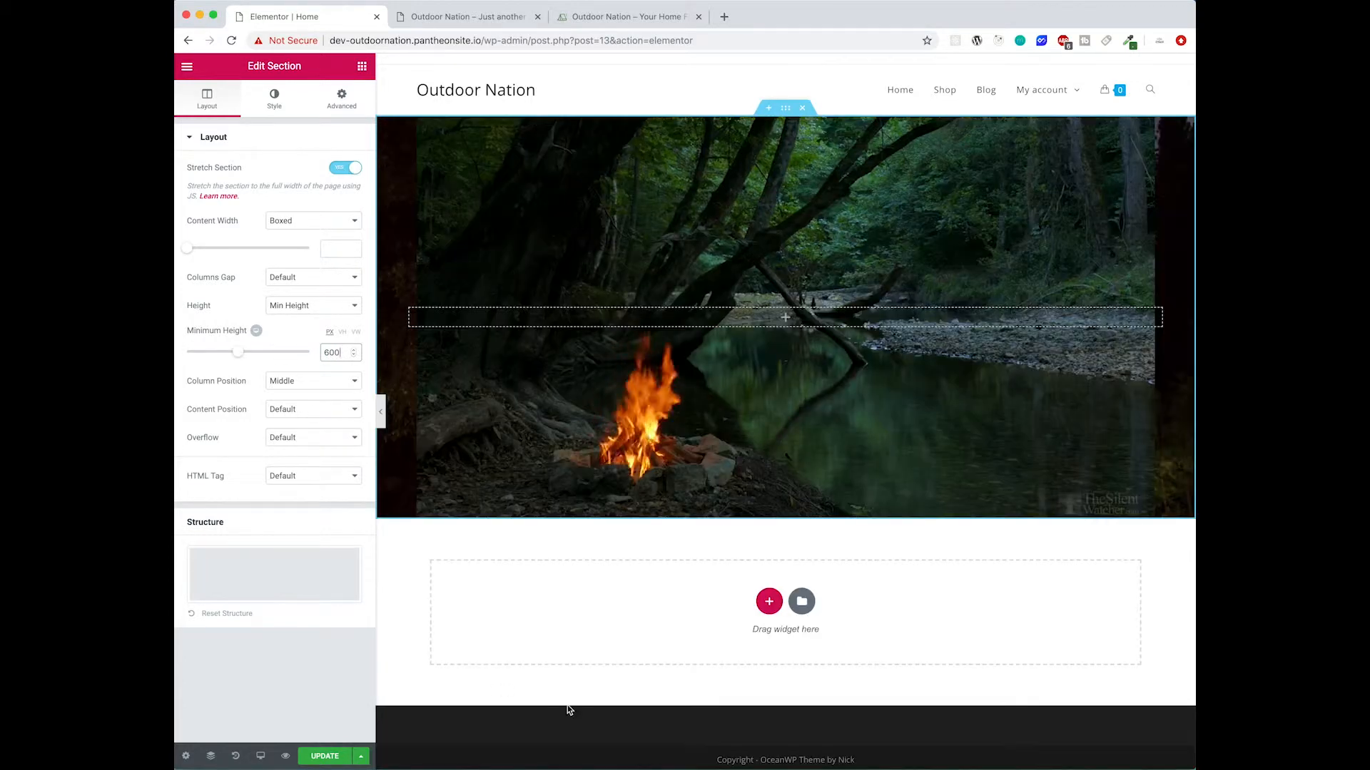
- Preview the hero section without the editor panel and compare it with the reference site's banner
click(381, 412)
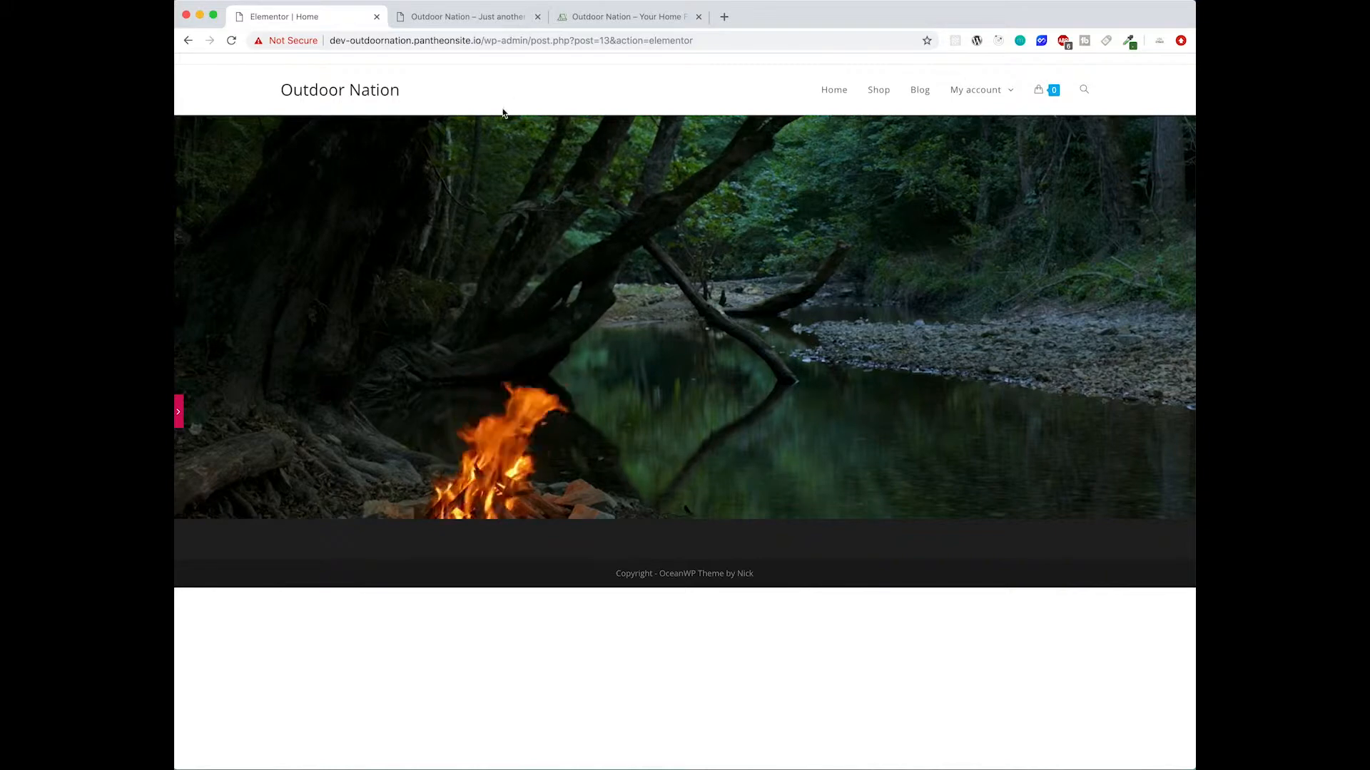
click(179, 412)
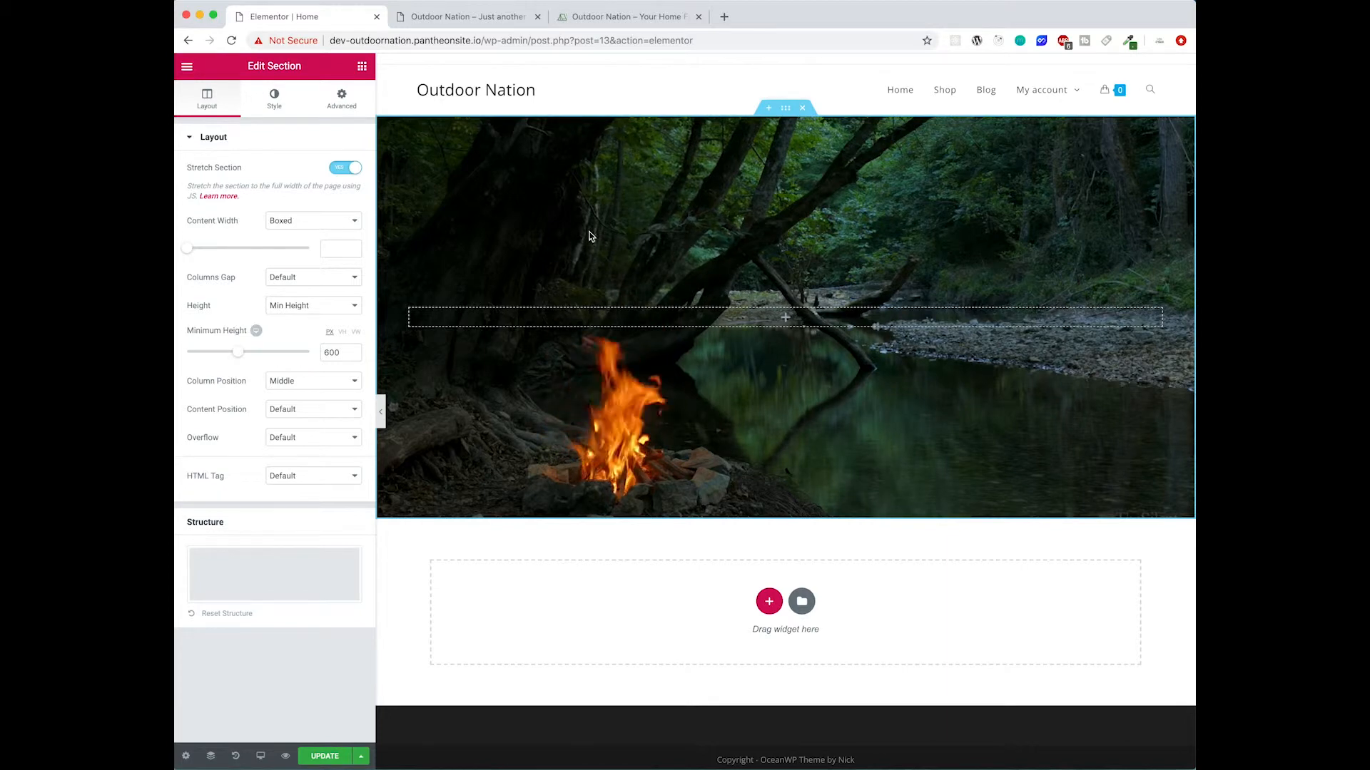
click(640, 18)
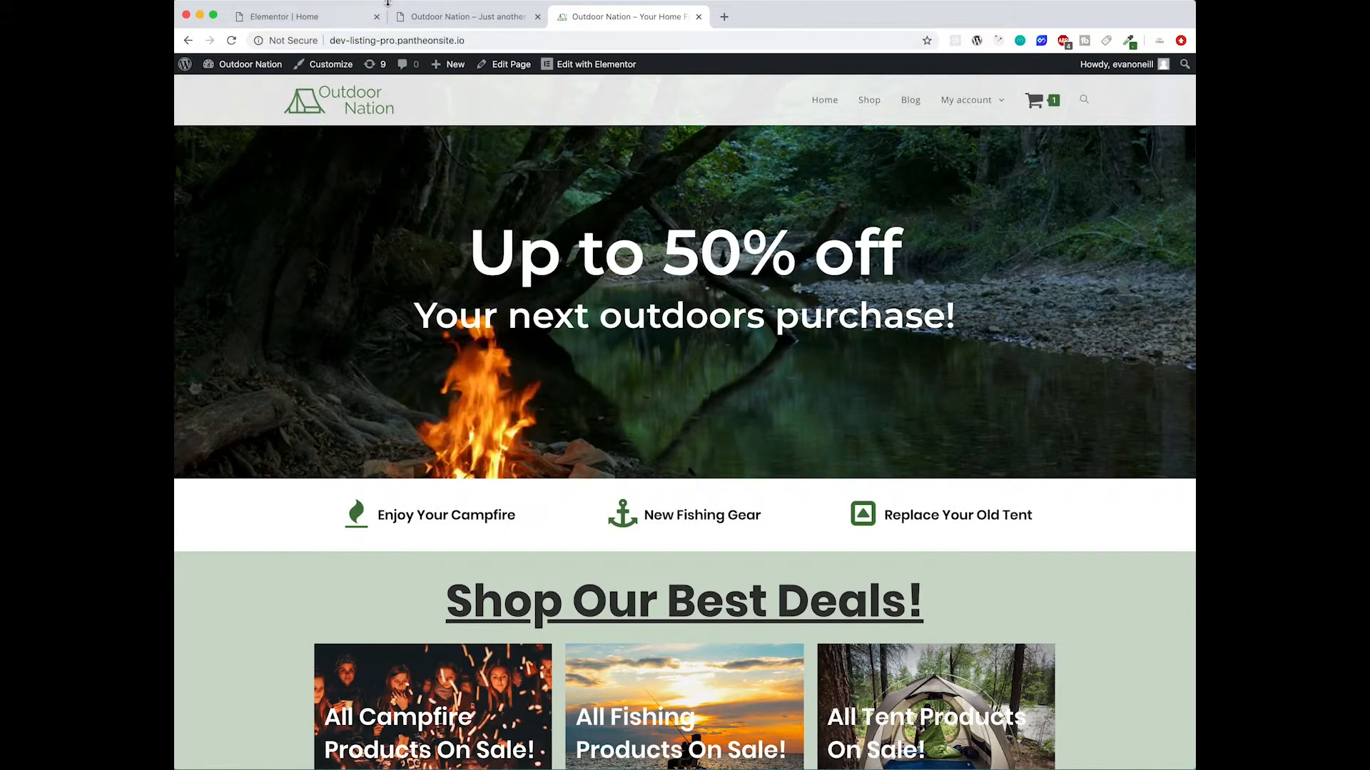
click(459, 19)
click(328, 17)
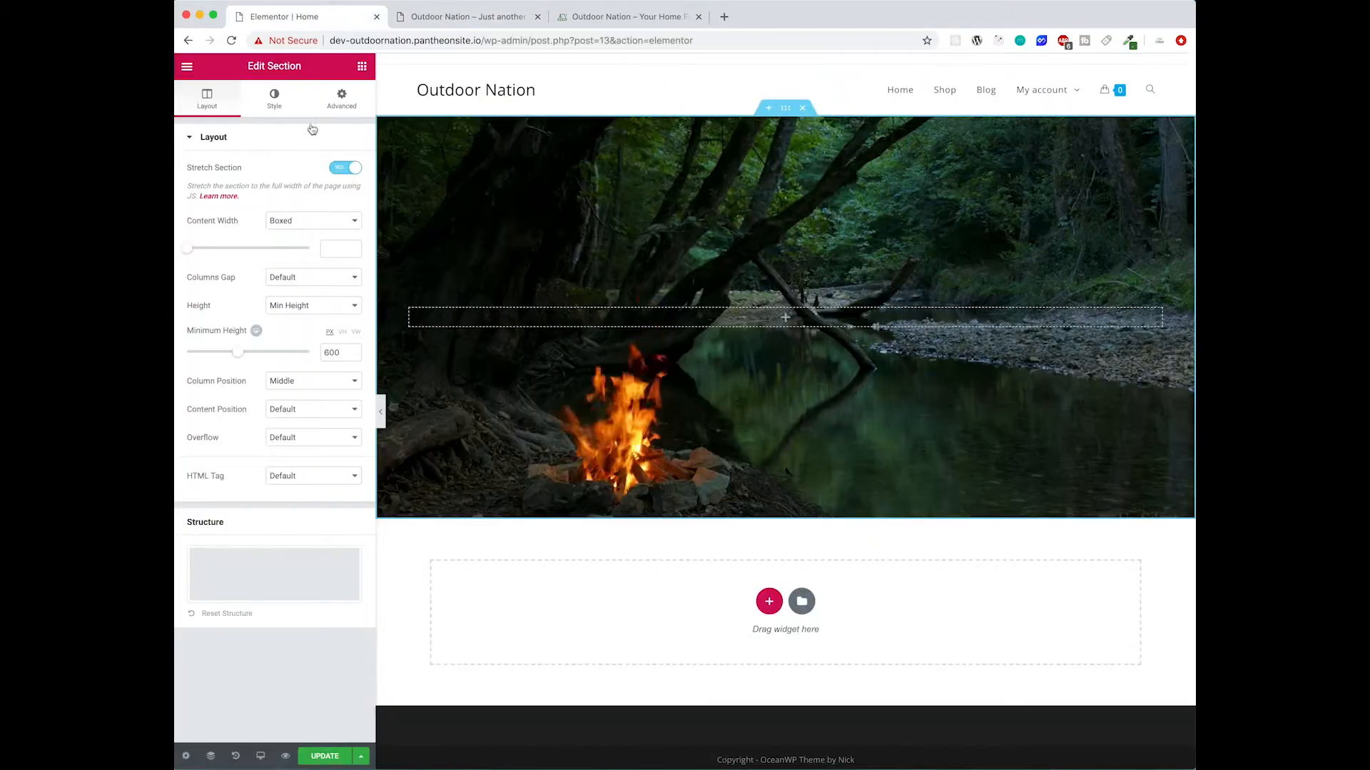
- Add a centered heading reading "Up to 50% off" inside the hero section
click(362, 66)
drag(297, 195, 724, 322)
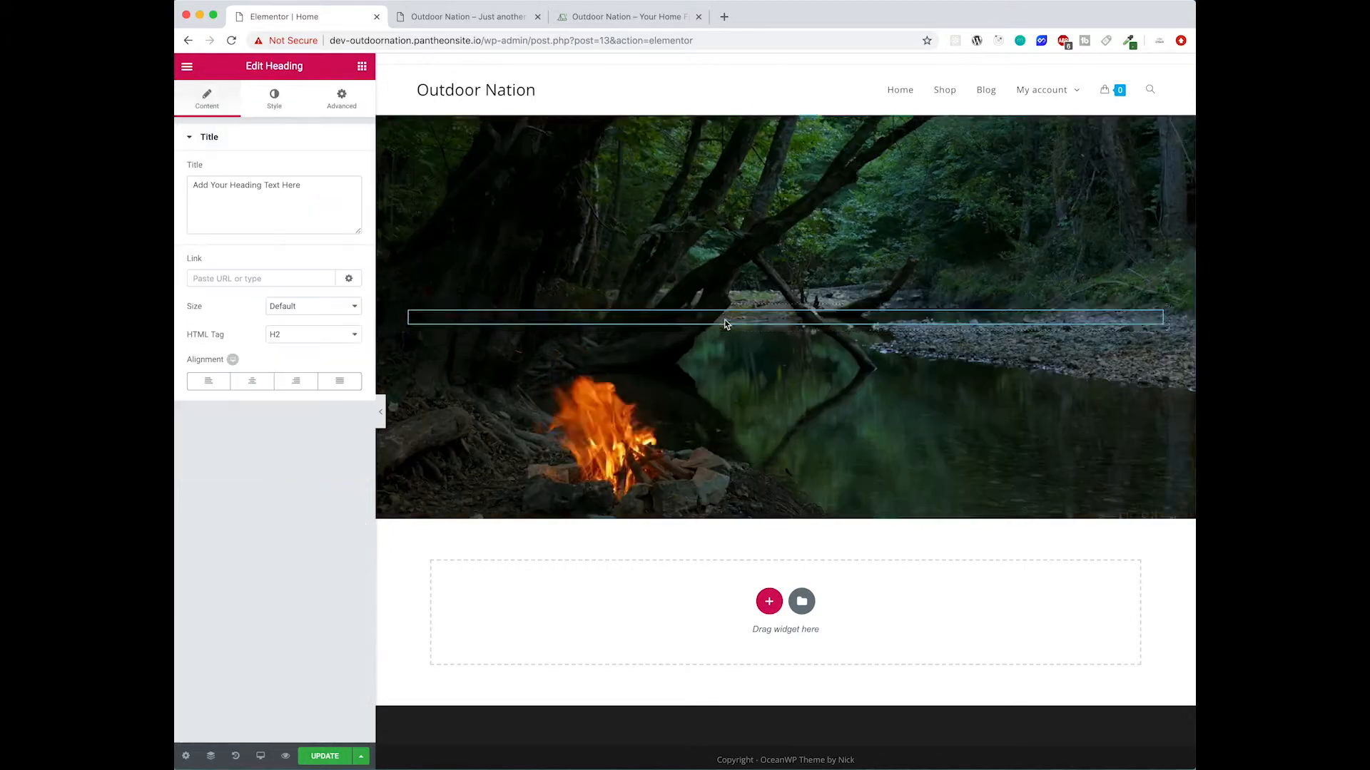
click(256, 383)
drag(334, 190, 175, 178)
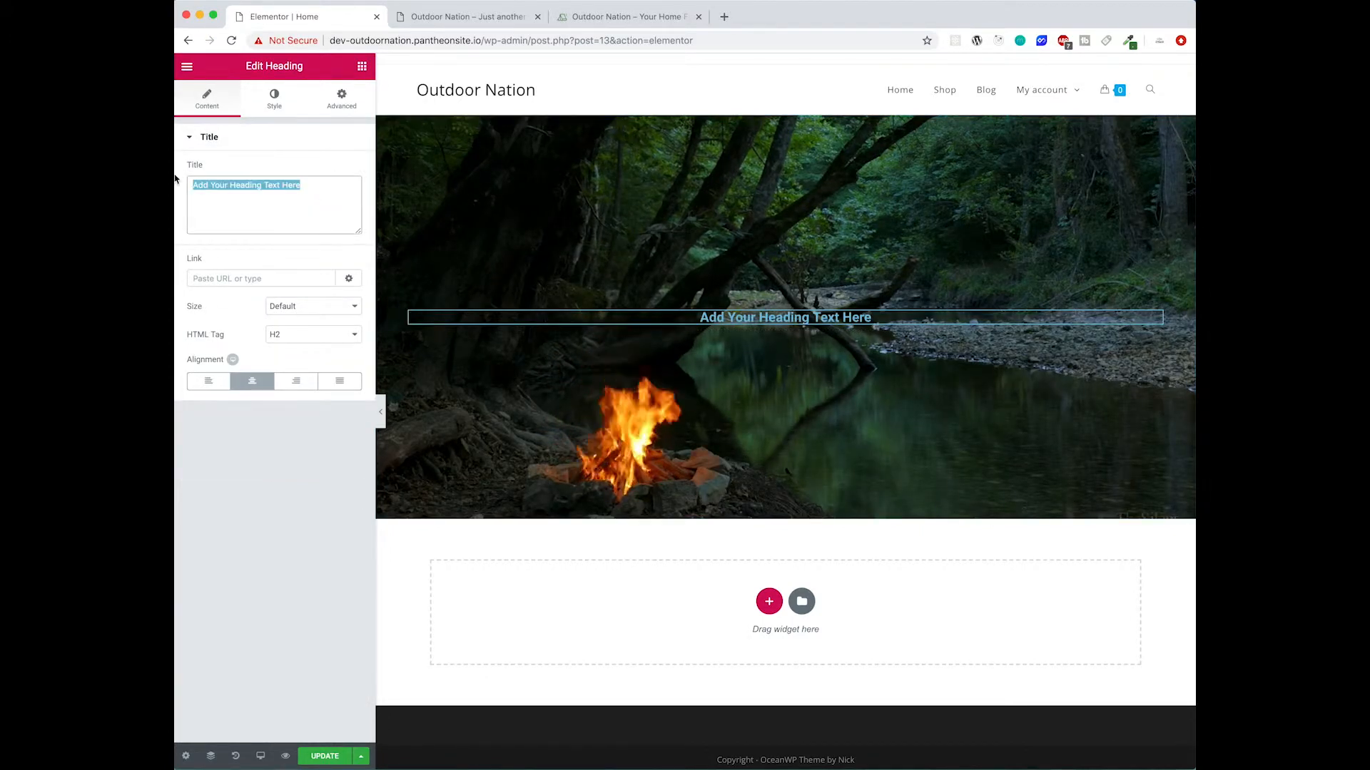
text(Up)
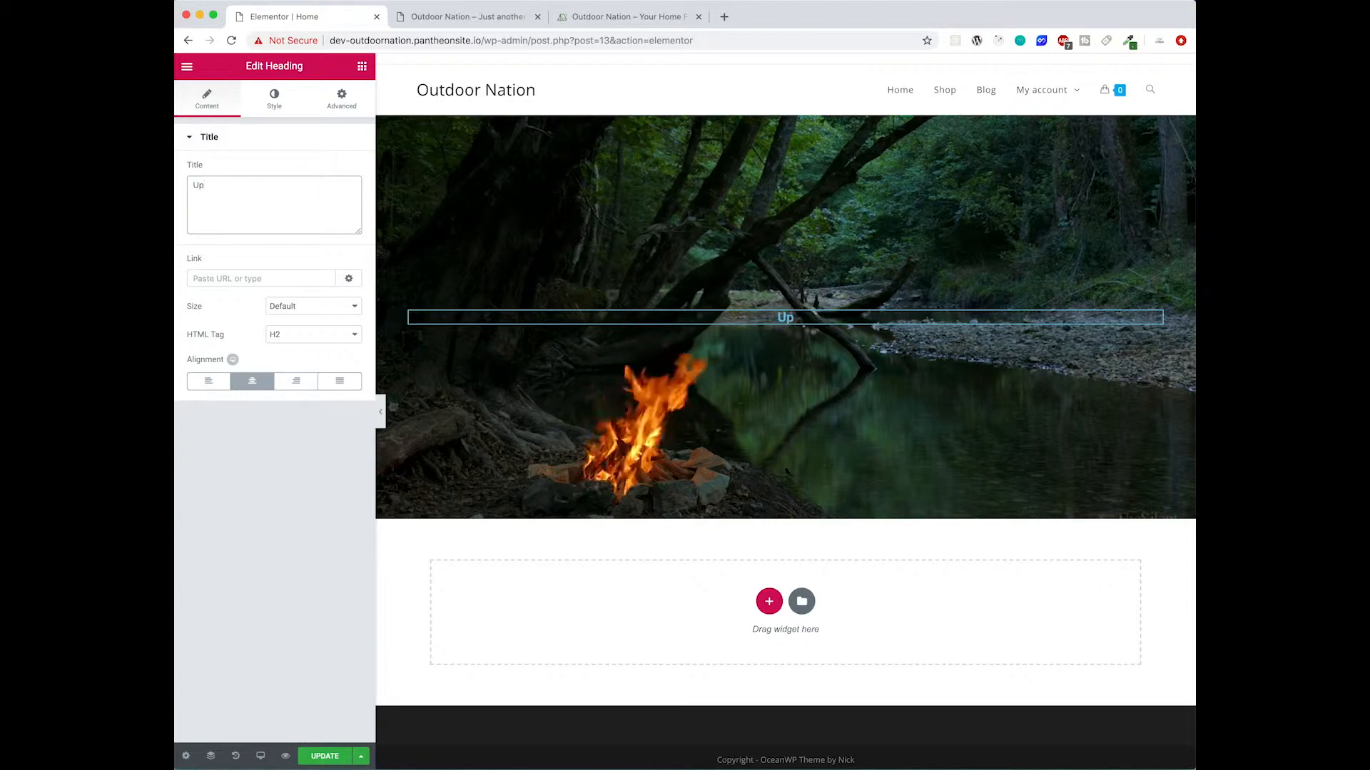
text( to 5)
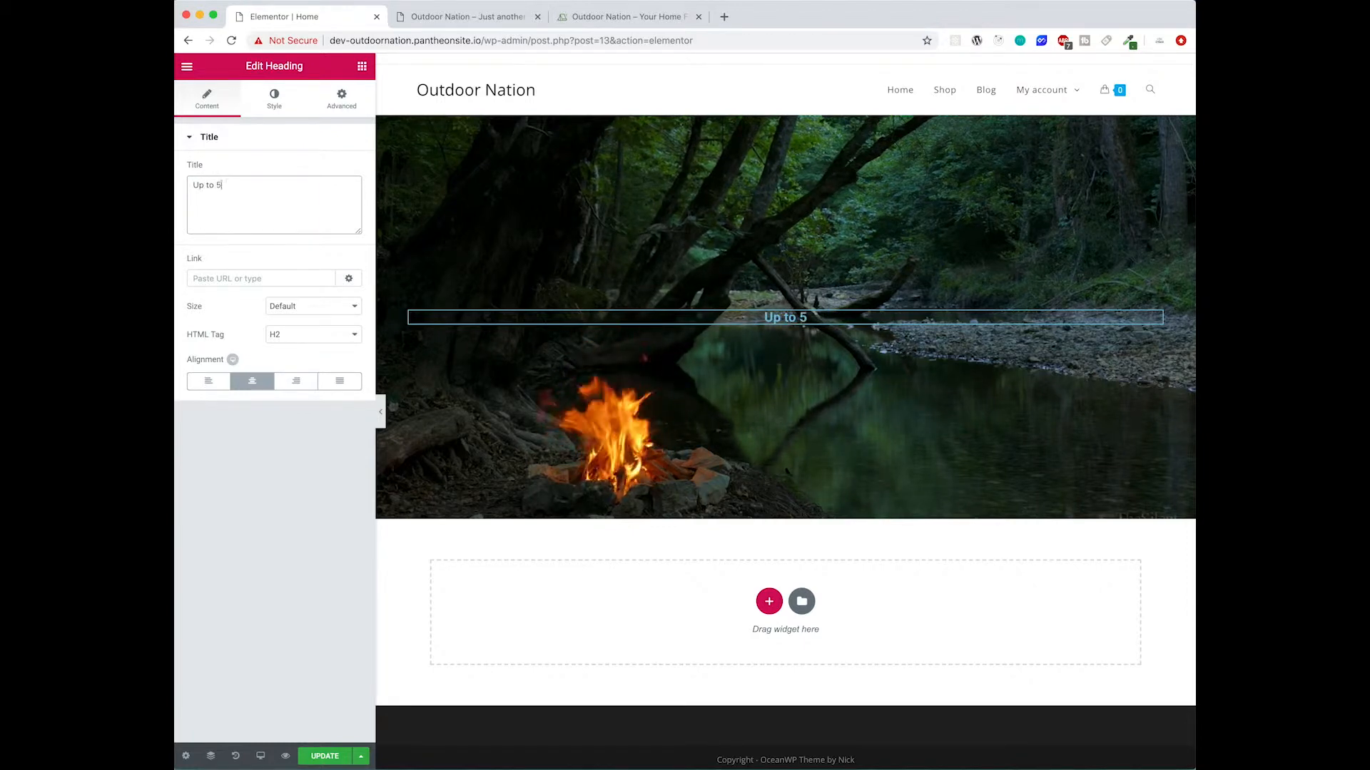
text(0% off)
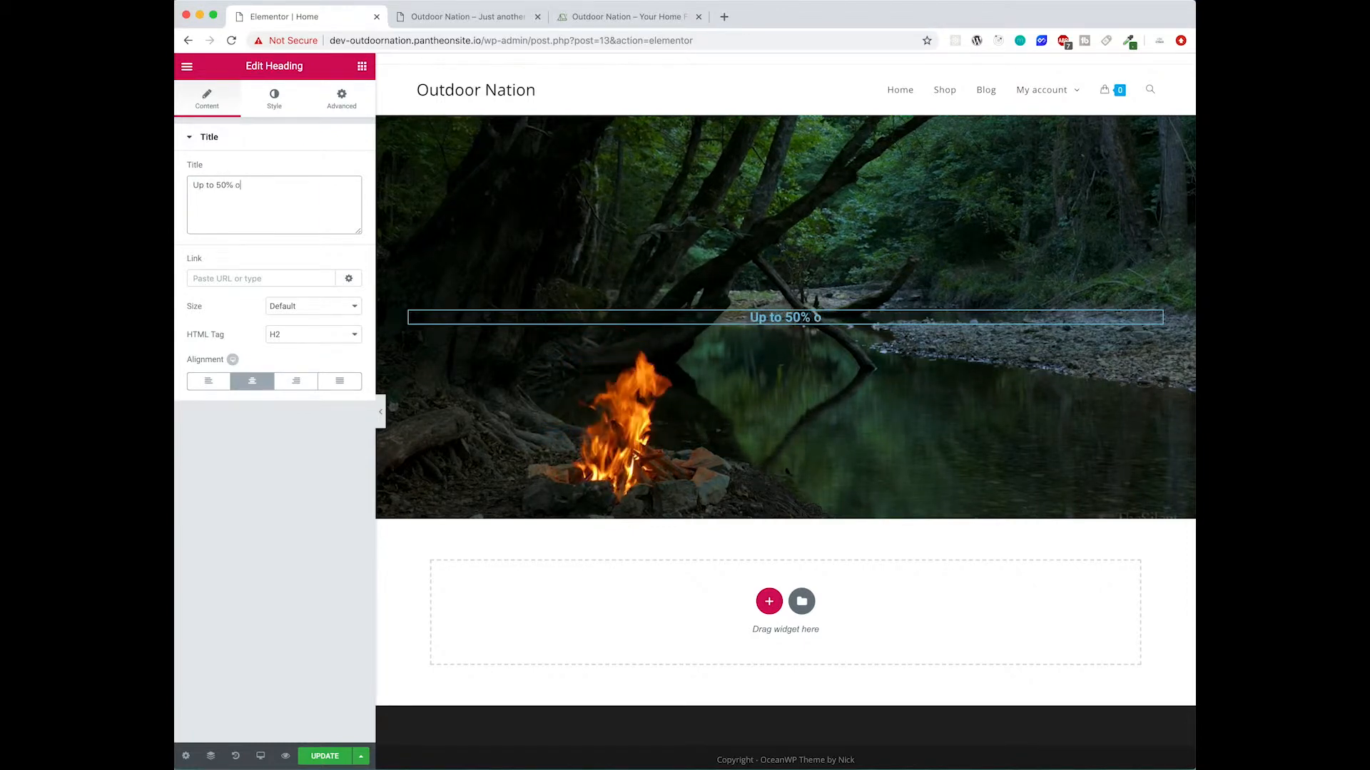
- Set the heading's text color to white
click(274, 100)
click(346, 180)
click(190, 190)
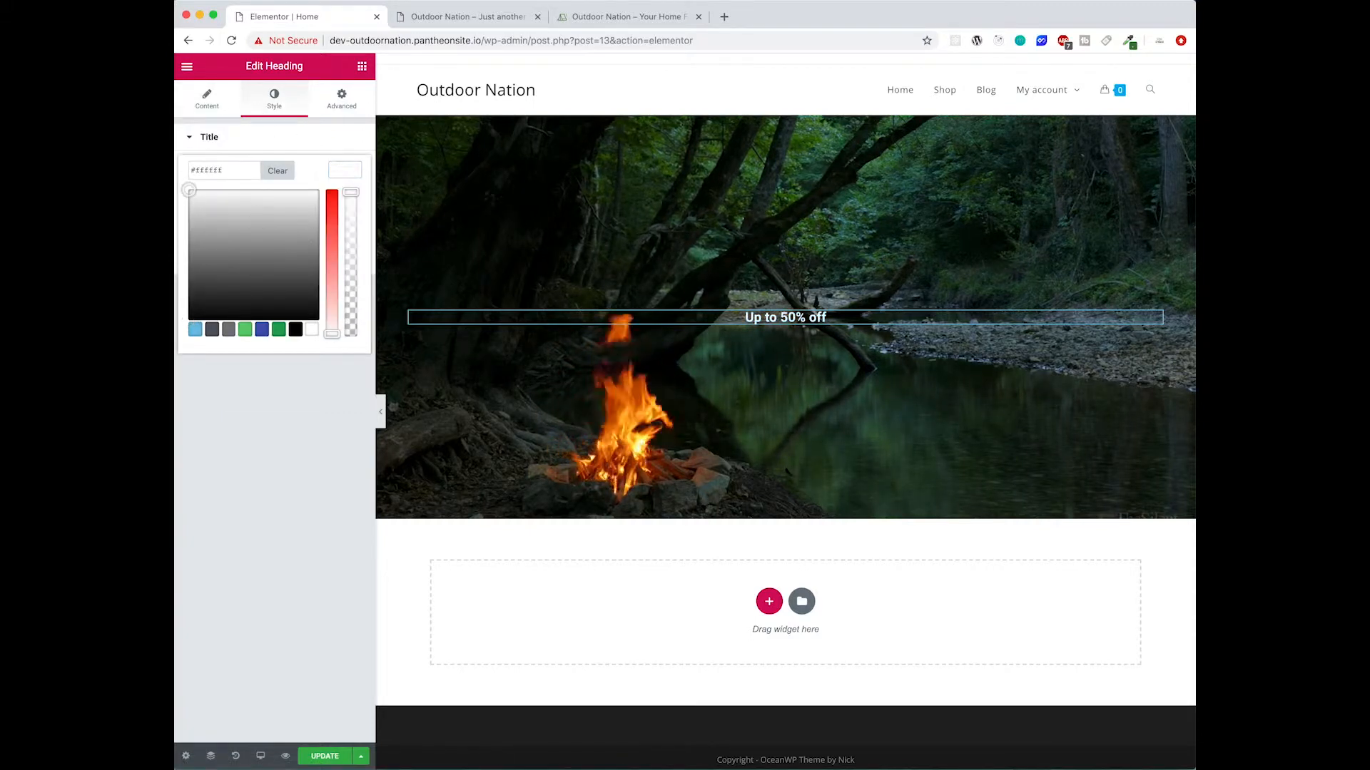
click(345, 173)
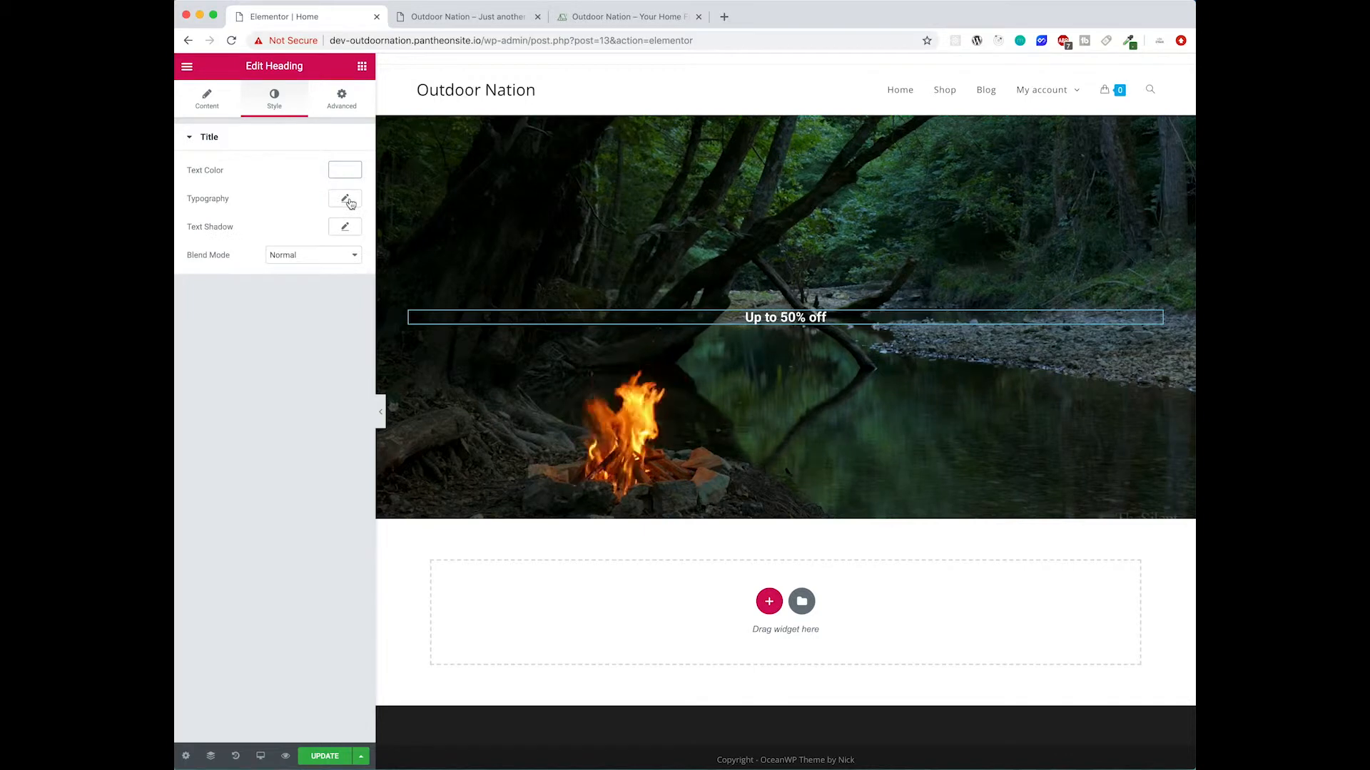
- Set the heading's typography to the Poppins font family at size 95
click(345, 198)
click(311, 241)
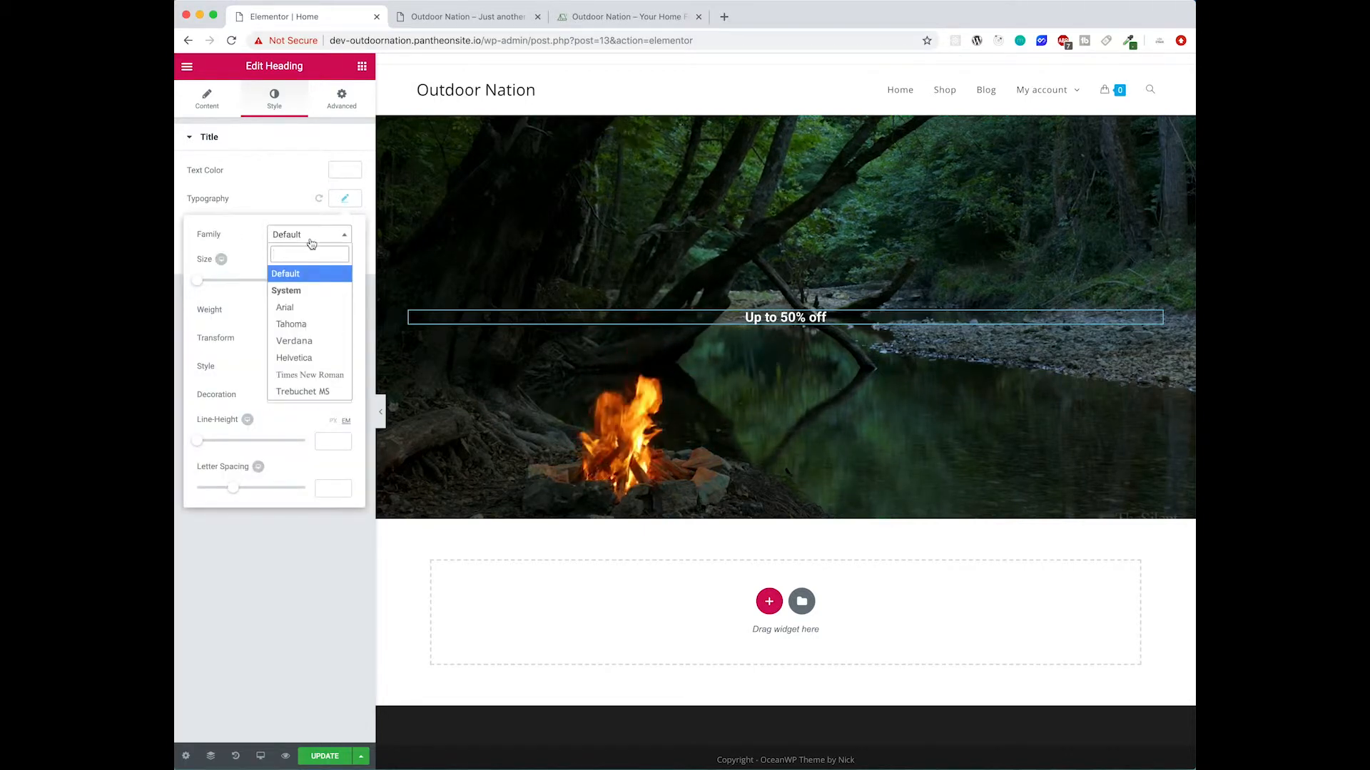
text(poppings\)
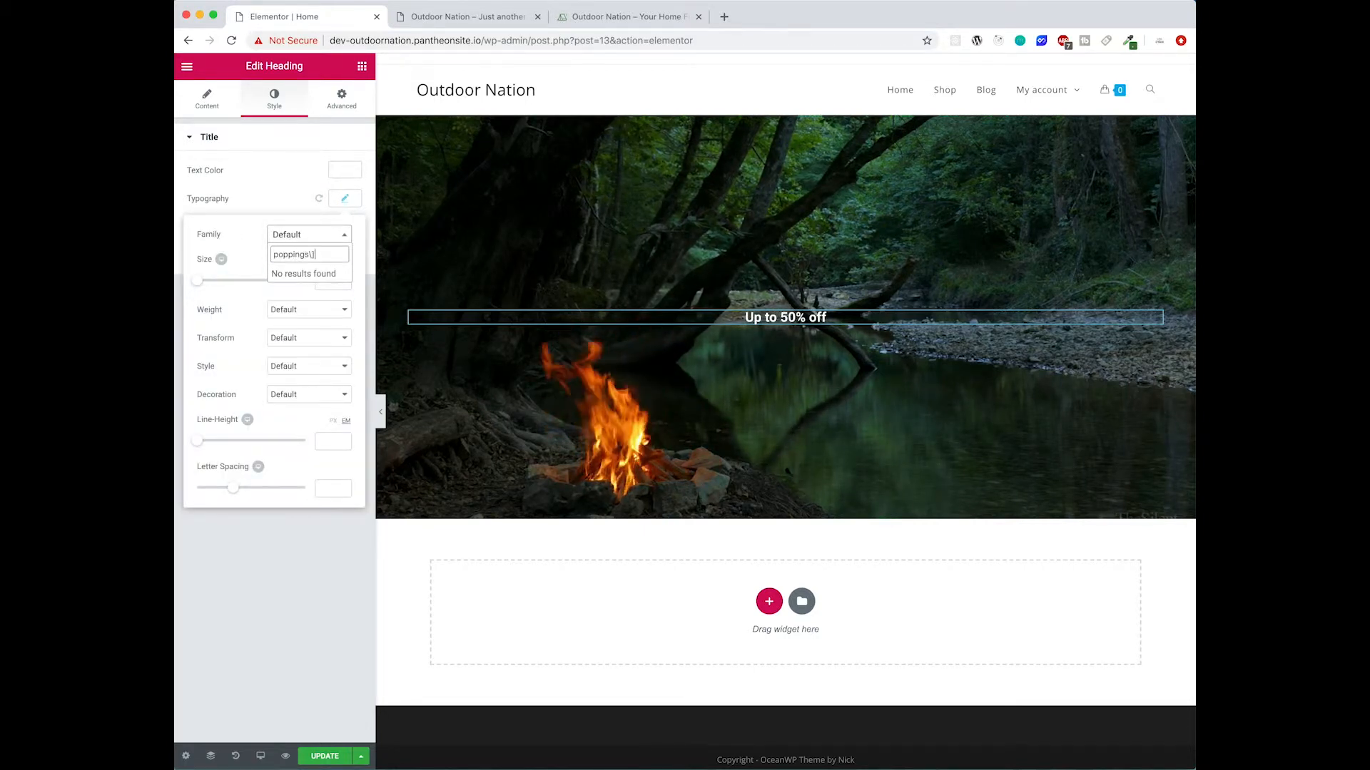
key(BackSpace)
key(Return)
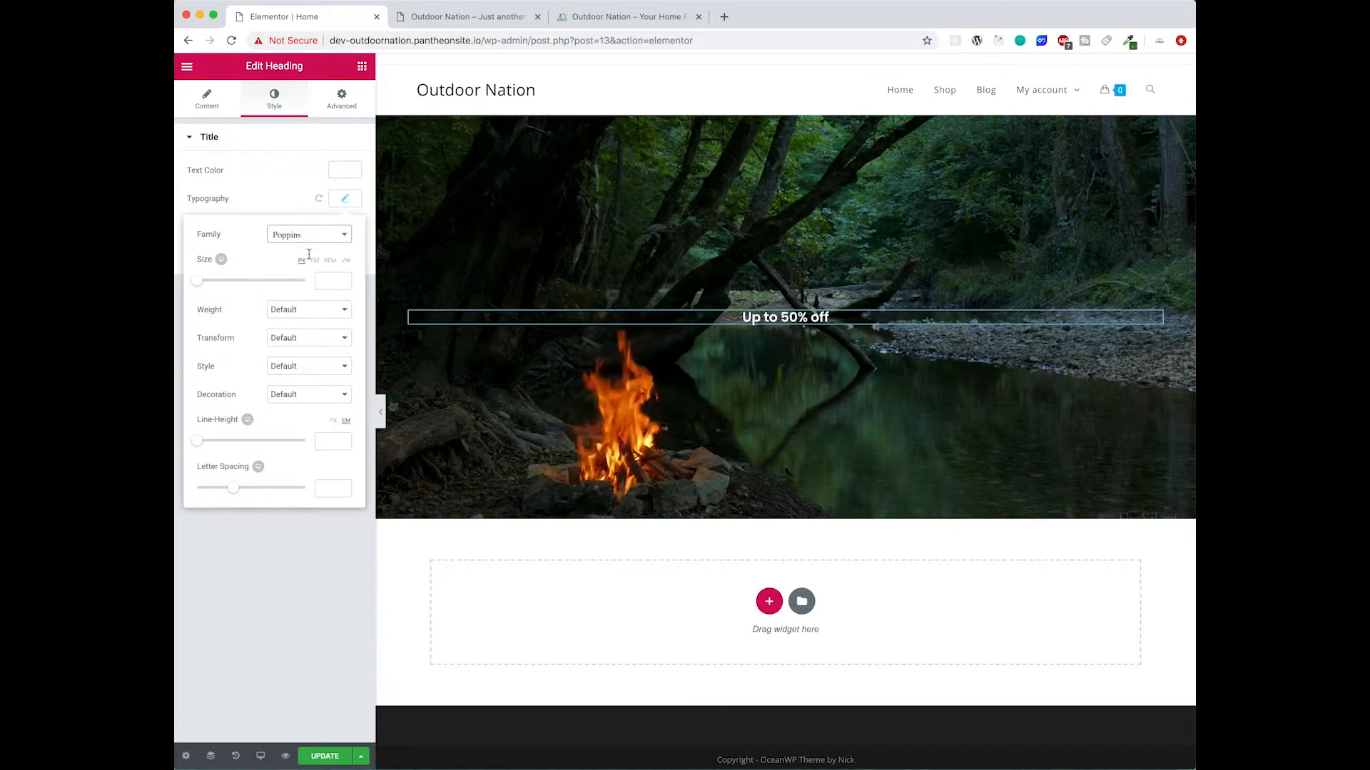
drag(206, 283, 241, 287)
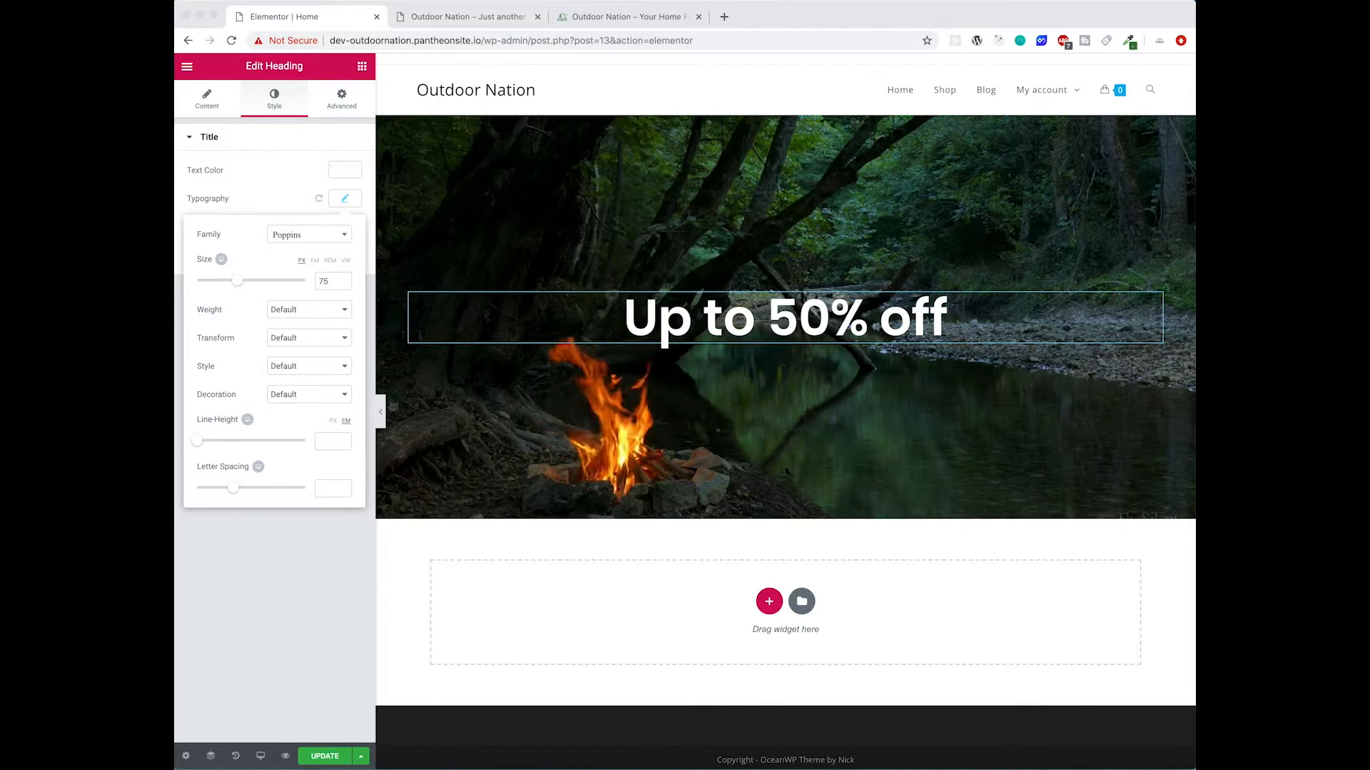
click(332, 285)
drag(239, 285, 250, 284)
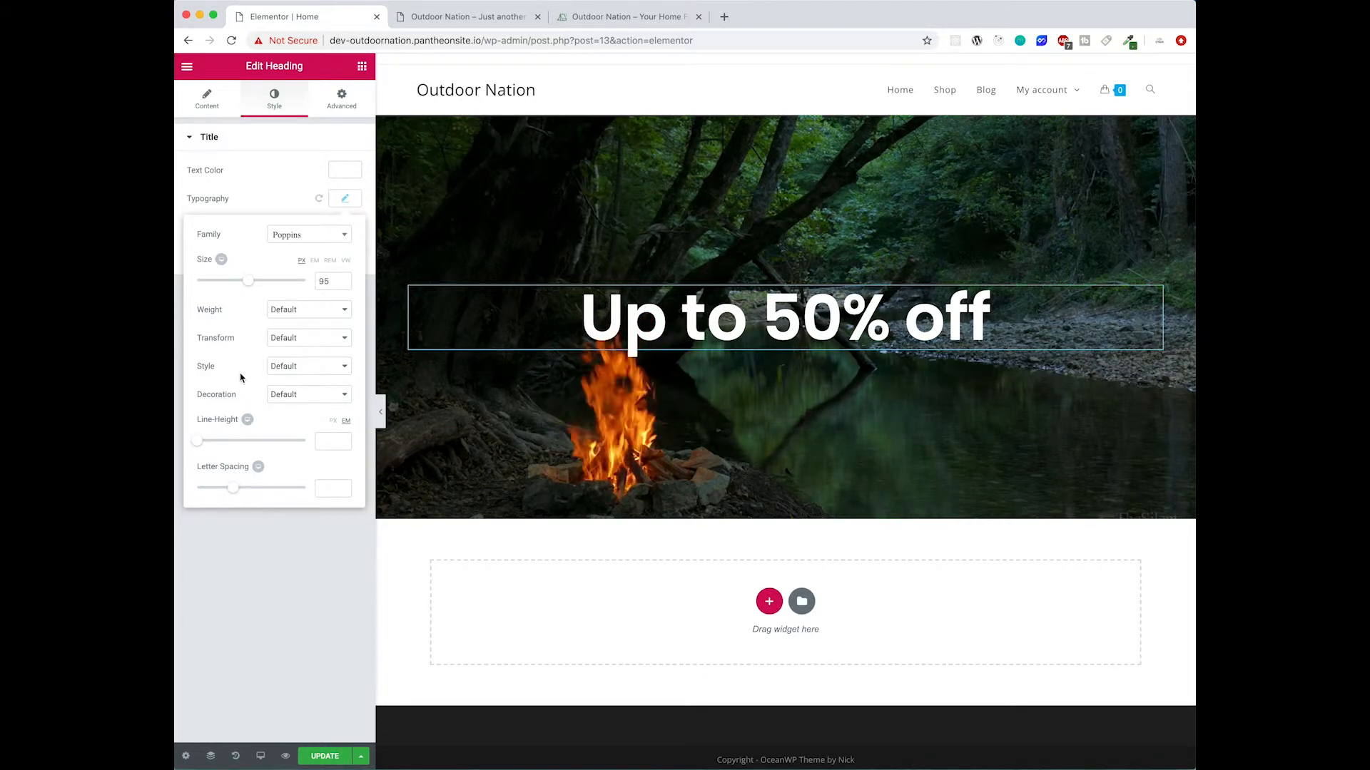
- Add a second centered heading reading "Your next outdoors purchase!" below the first heading
click(361, 66)
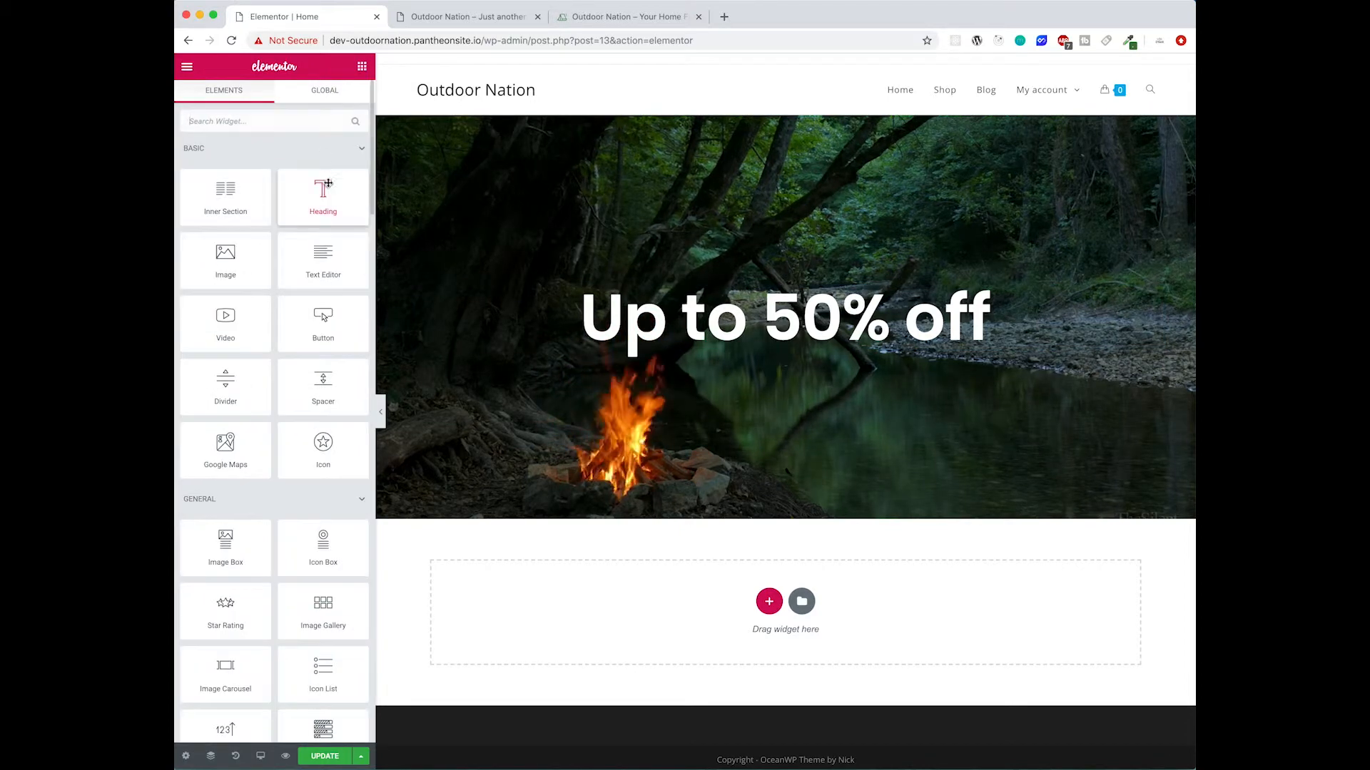
drag(324, 189, 789, 345)
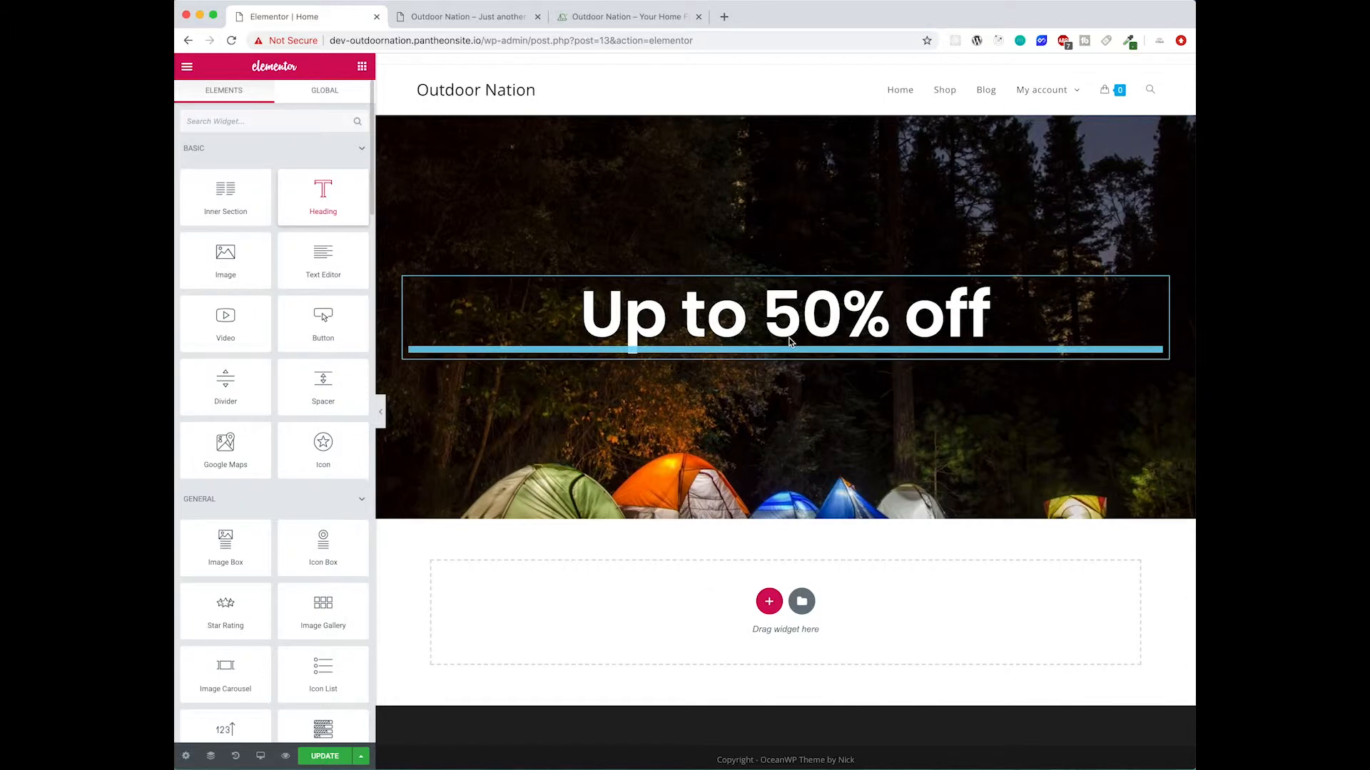
drag(314, 185, 174, 184)
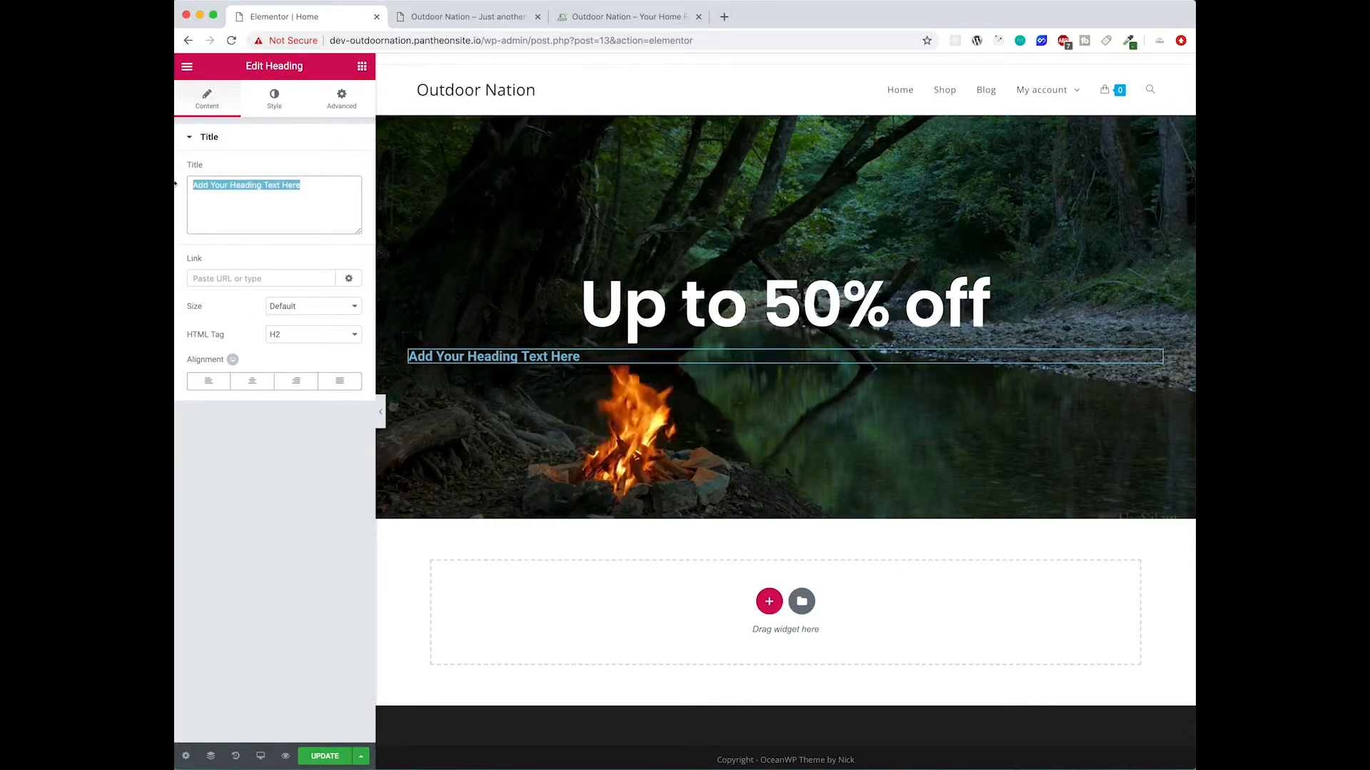
text(Your N)
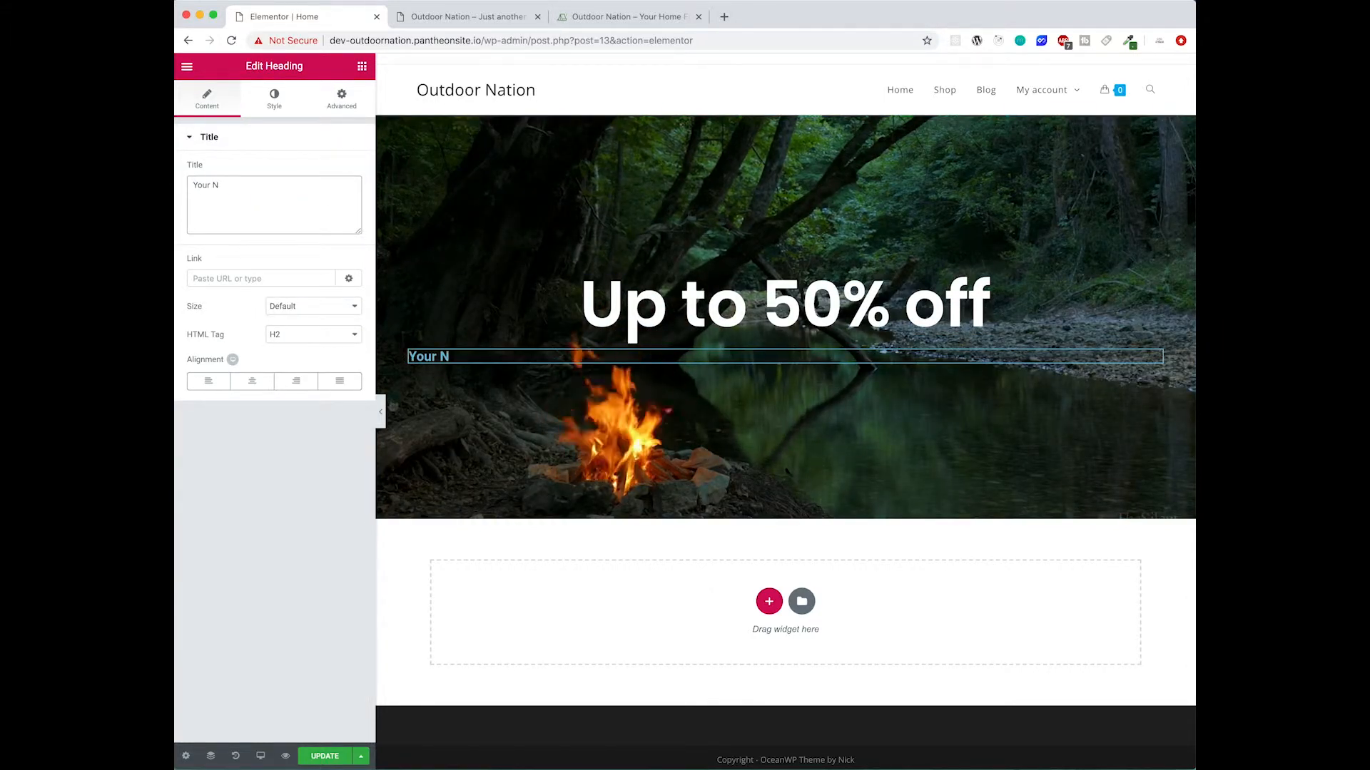
text(nex)
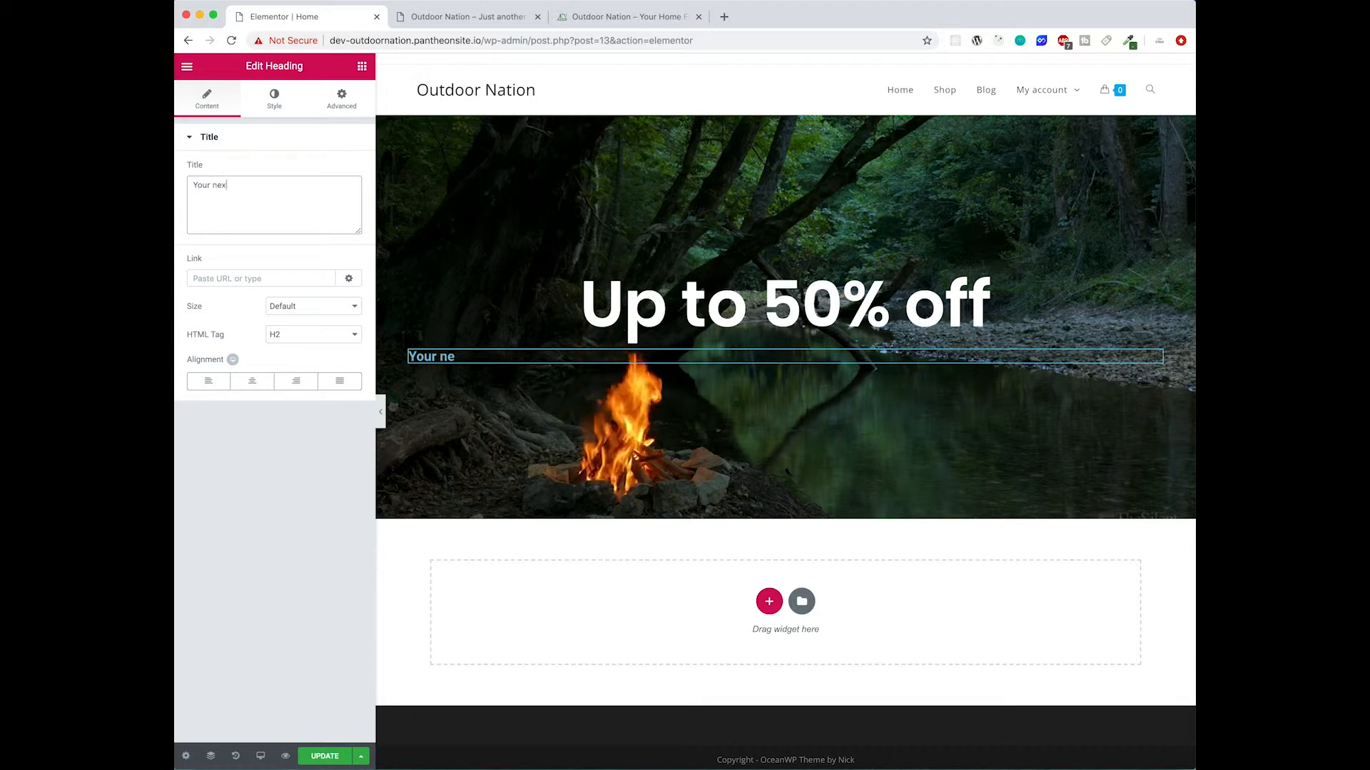
text(t outdoors purchase!)
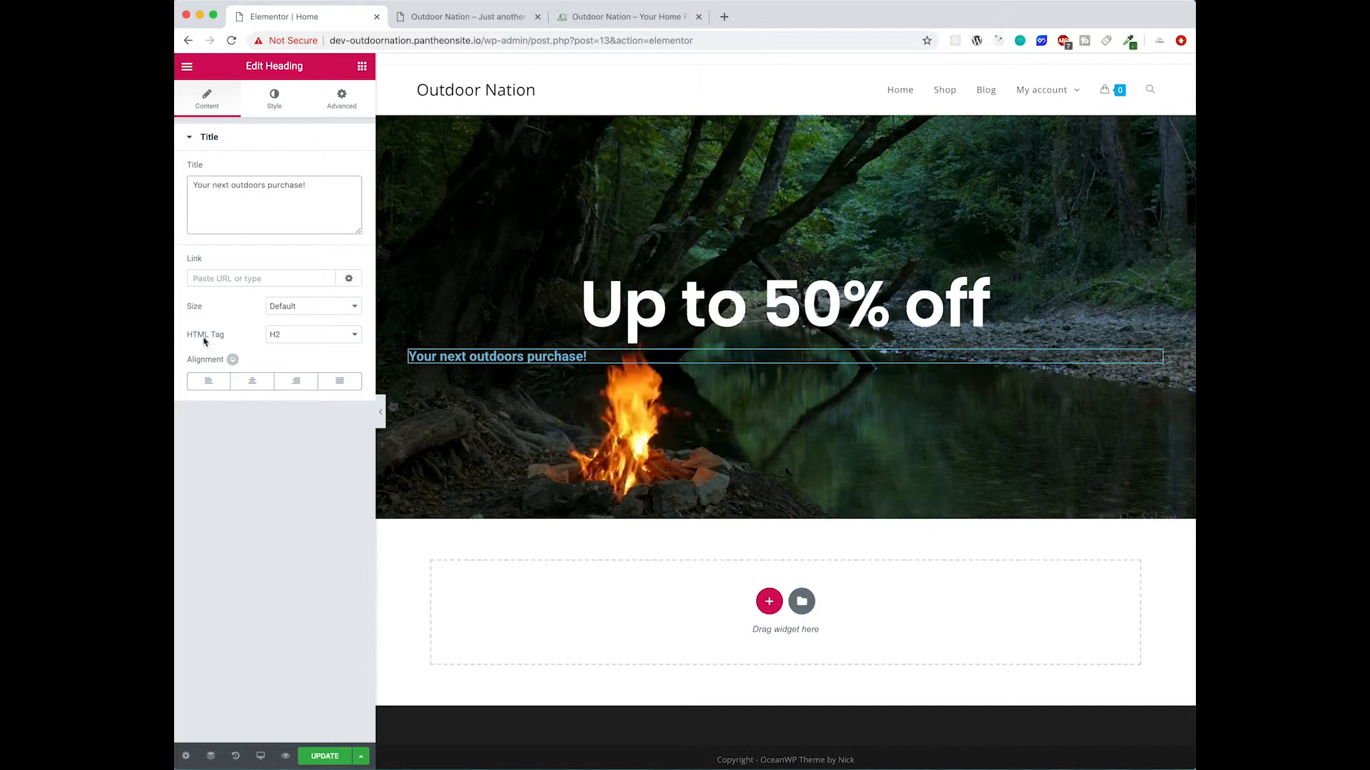
click(251, 380)
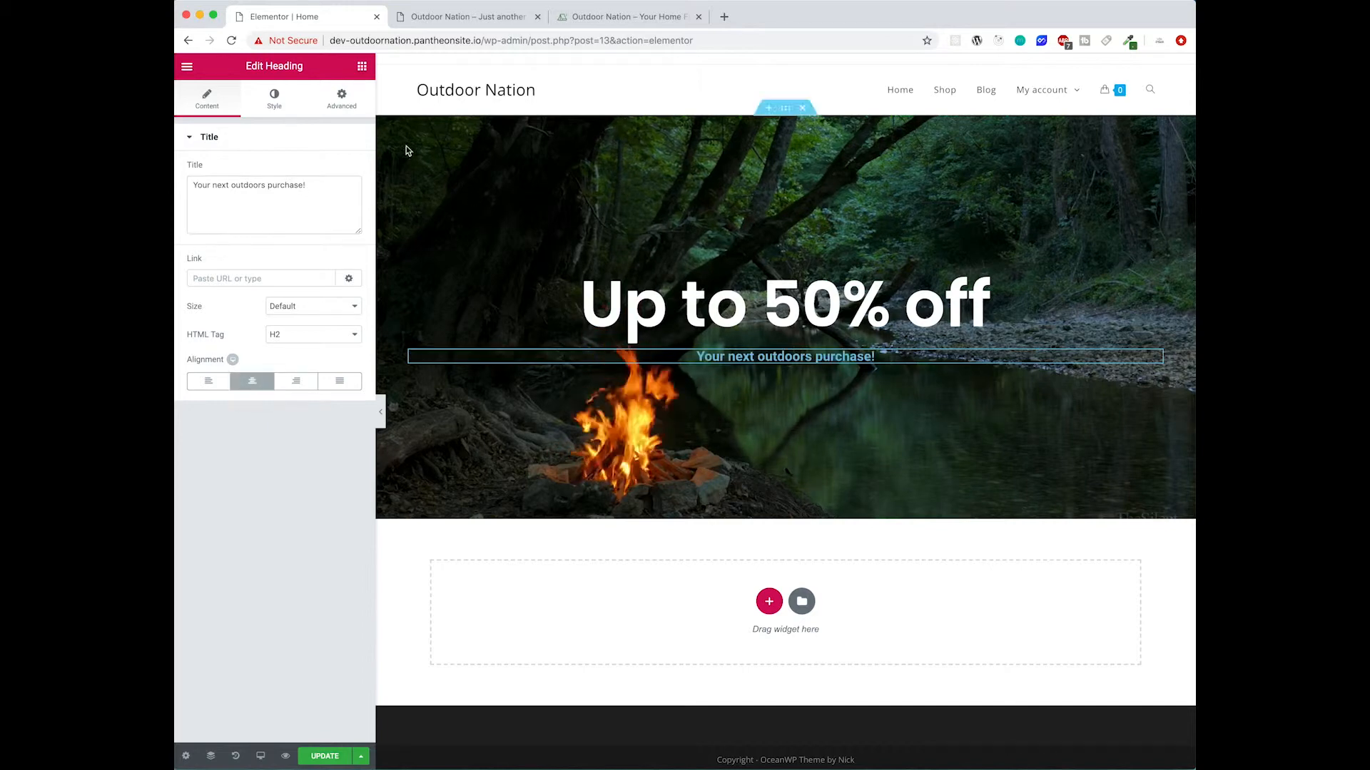
- Set the second heading's text color to white
click(290, 101)
click(345, 171)
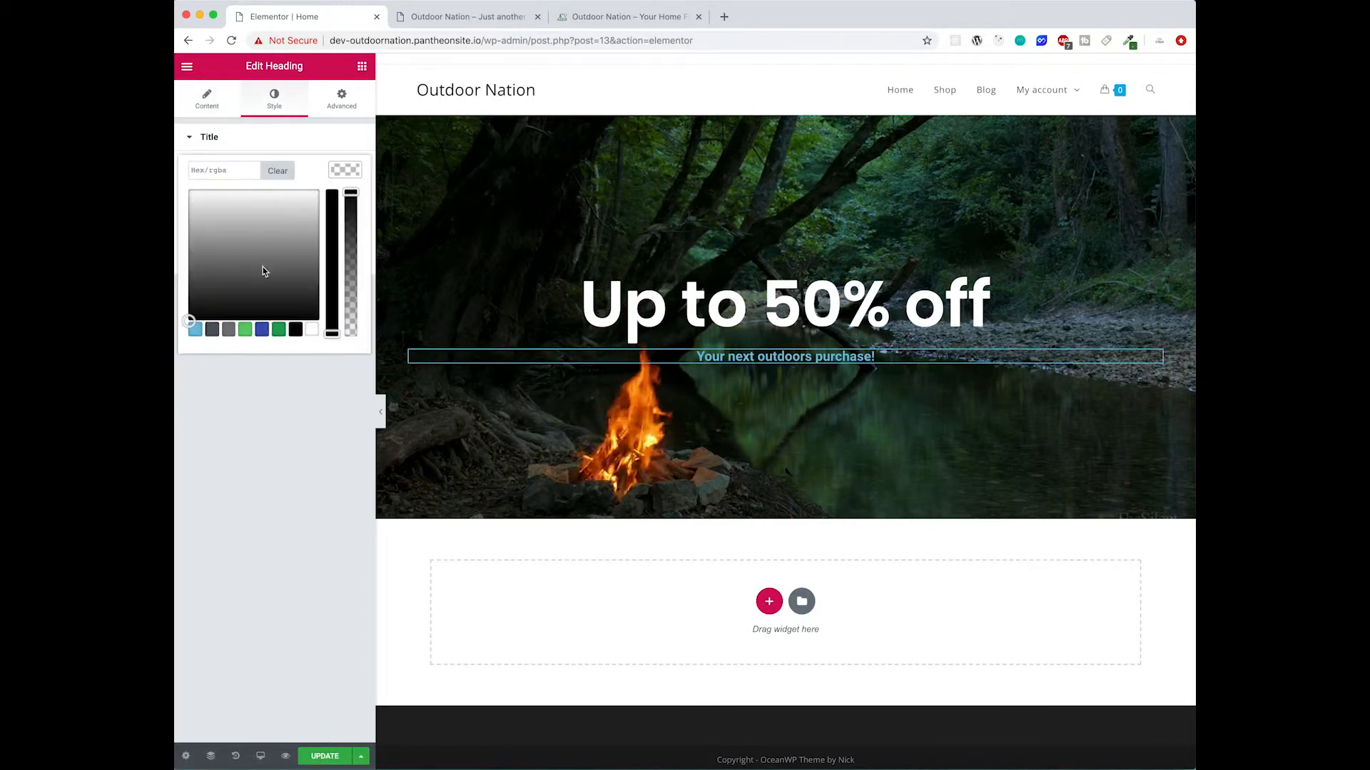
drag(263, 268, 189, 189)
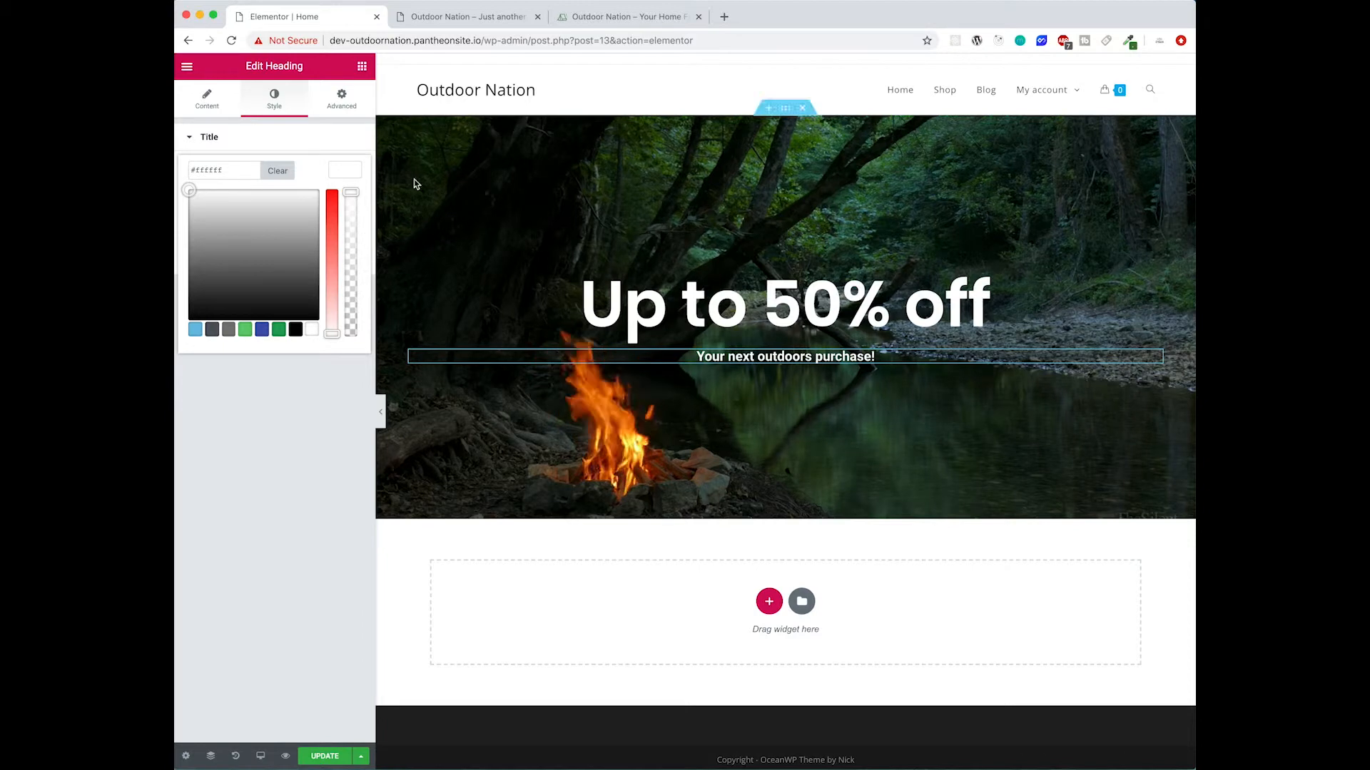
- Set the second heading's typography to the Poppins font family at size 60
click(344, 171)
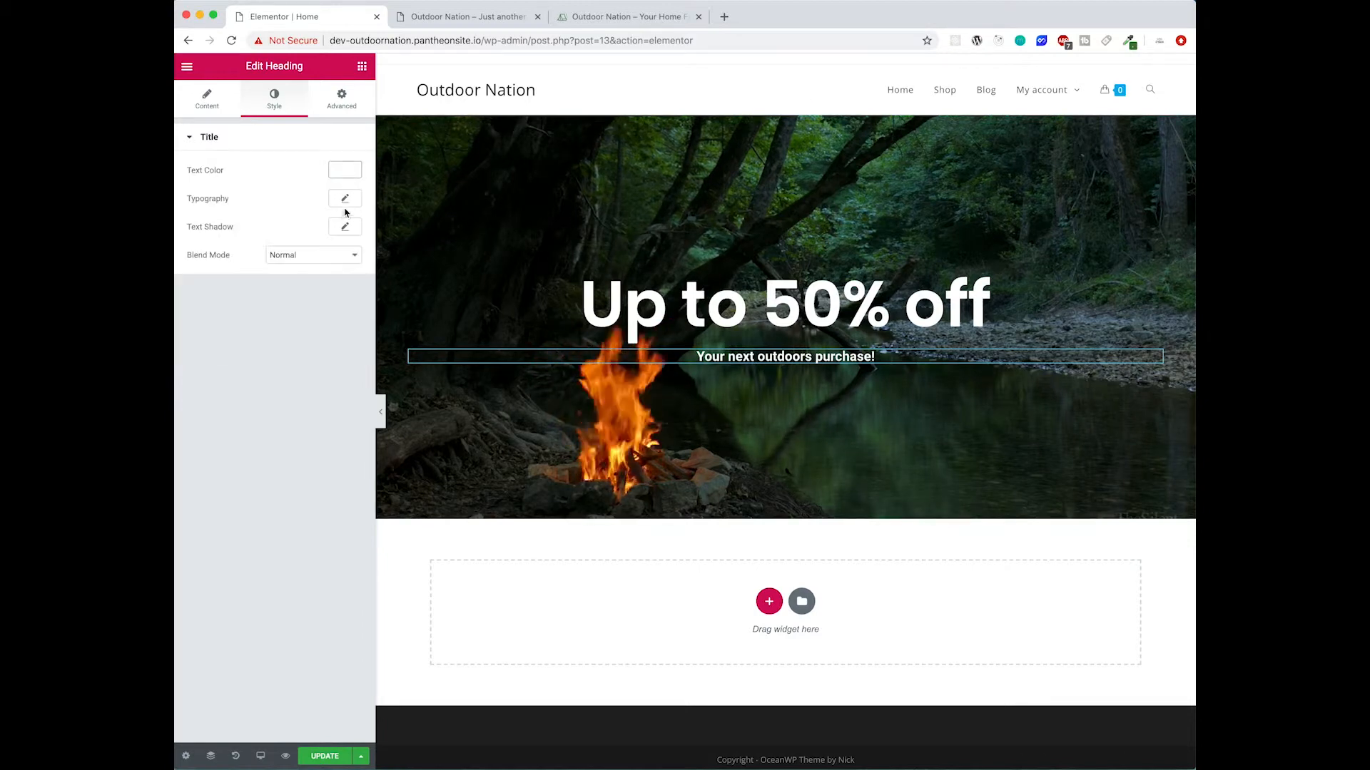
click(344, 201)
click(327, 236)
text(popping)
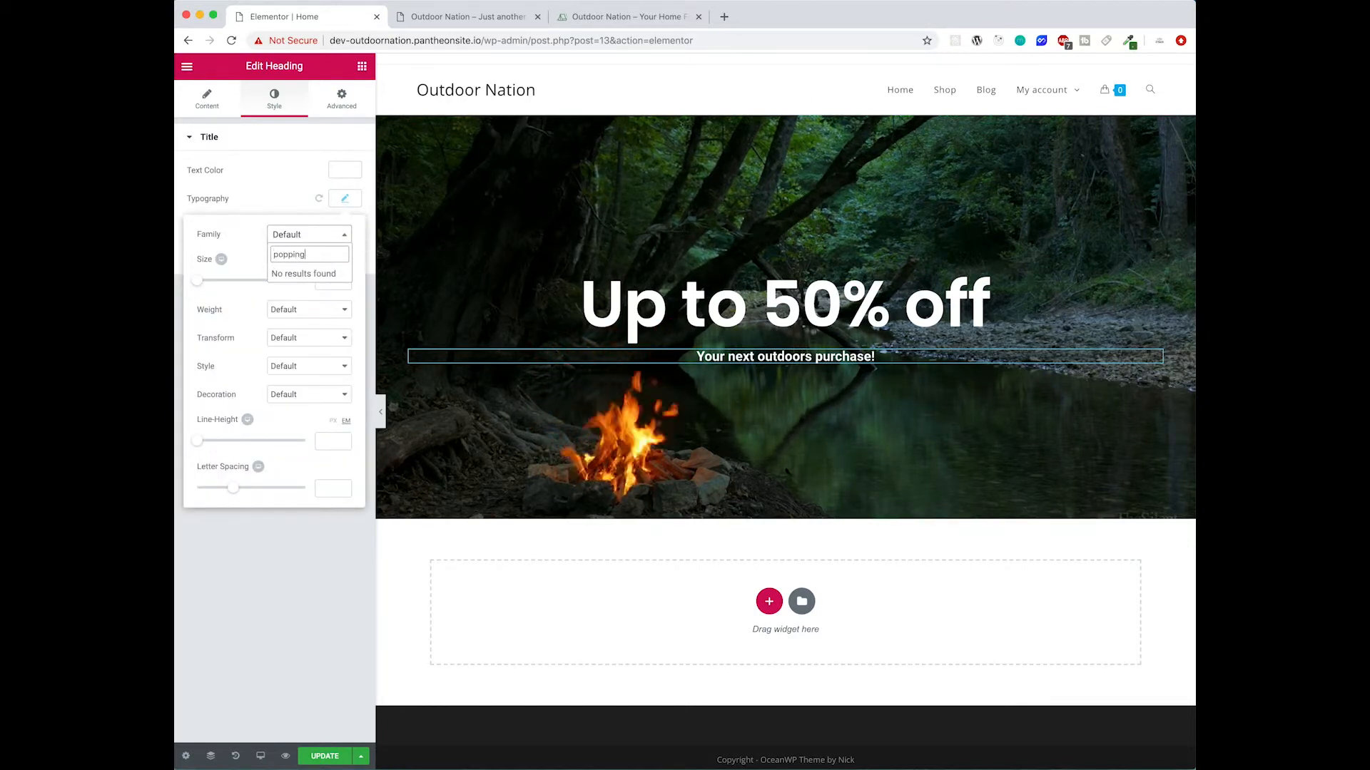
key(BackSpace)
text(s)
key(Return)
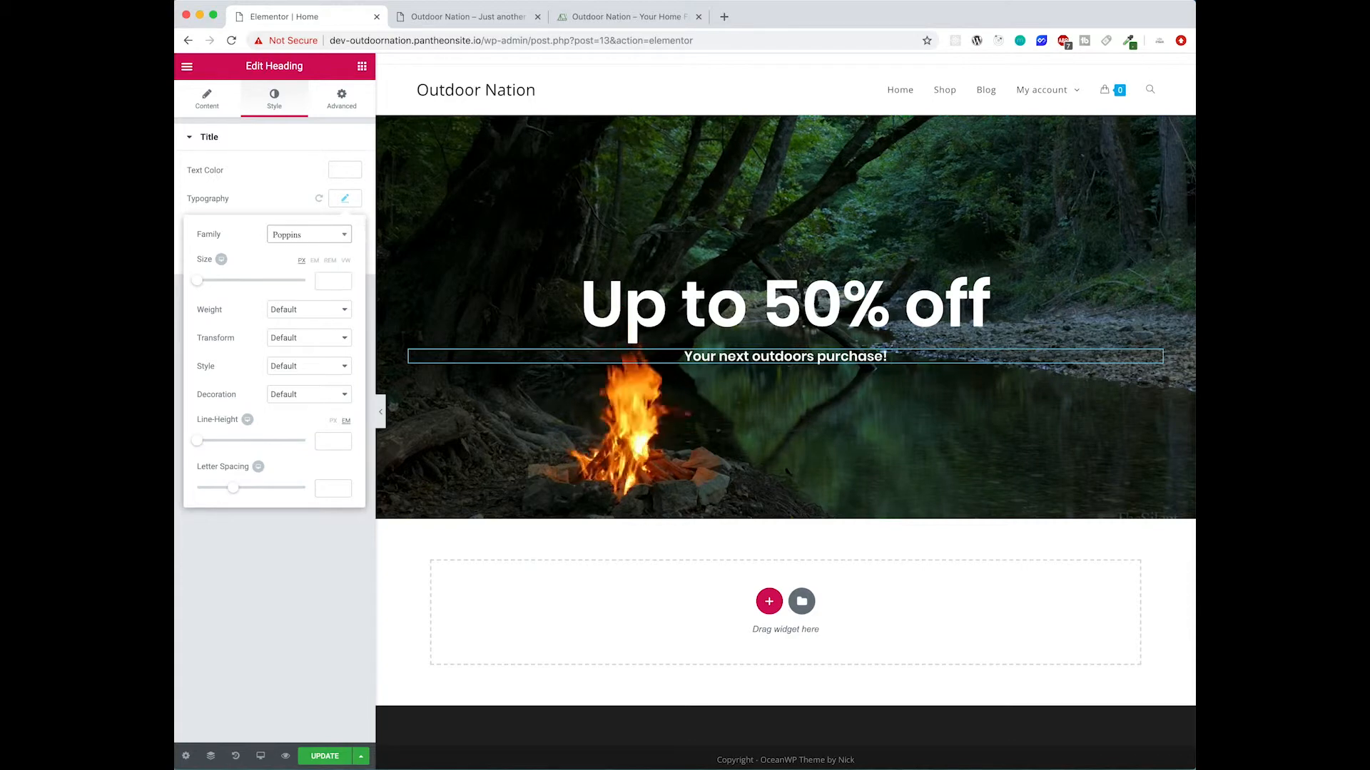
drag(198, 280, 232, 278)
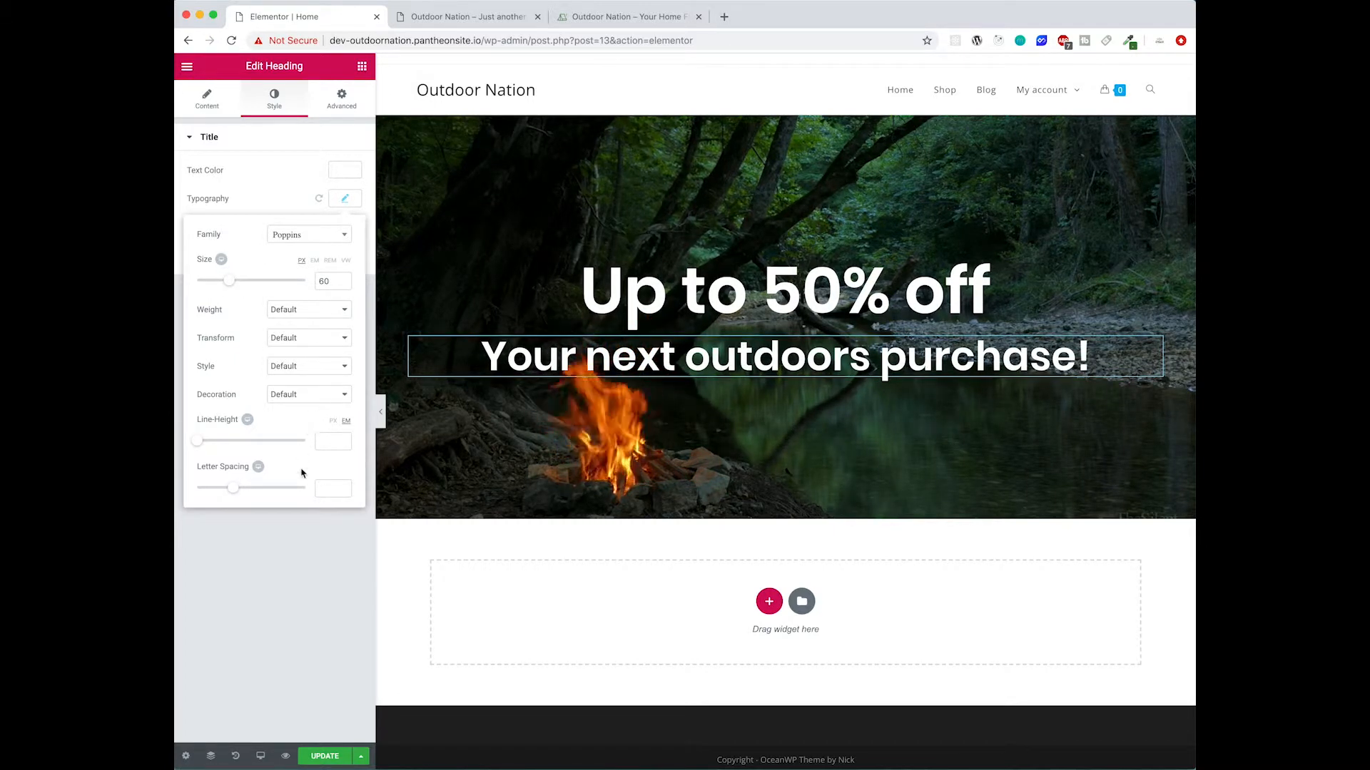
click(345, 199)
- Save the page and reload the site's front-end tab to preview the hero banner
scroll(524, 278, down, 1)
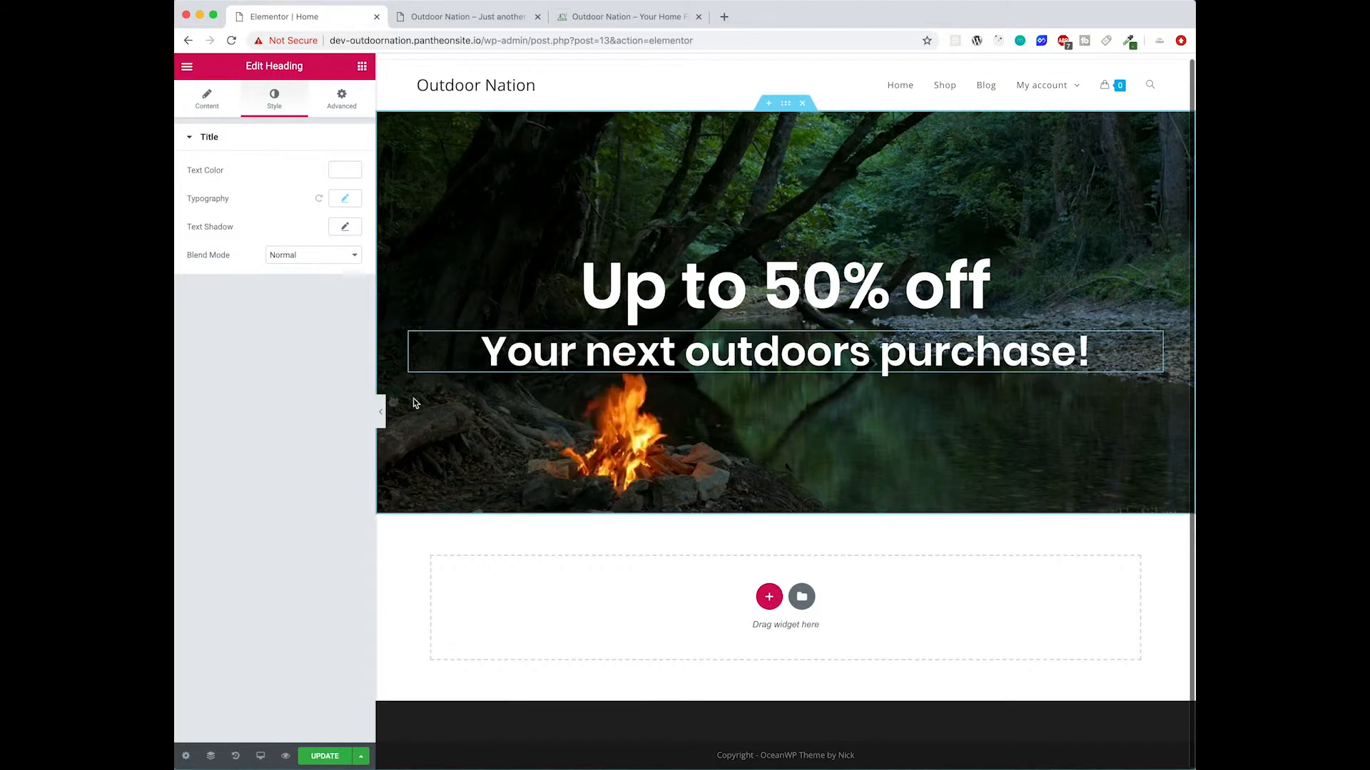
click(323, 756)
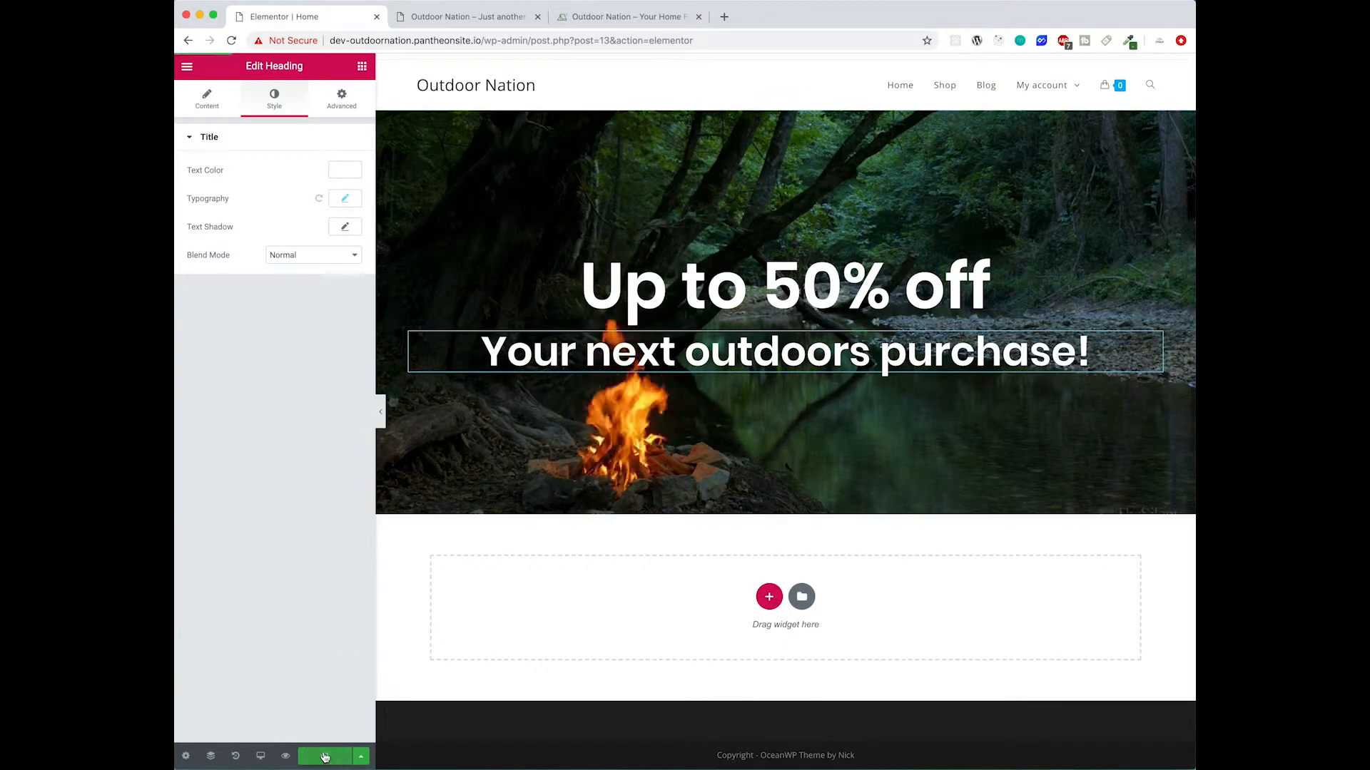
click(468, 17)
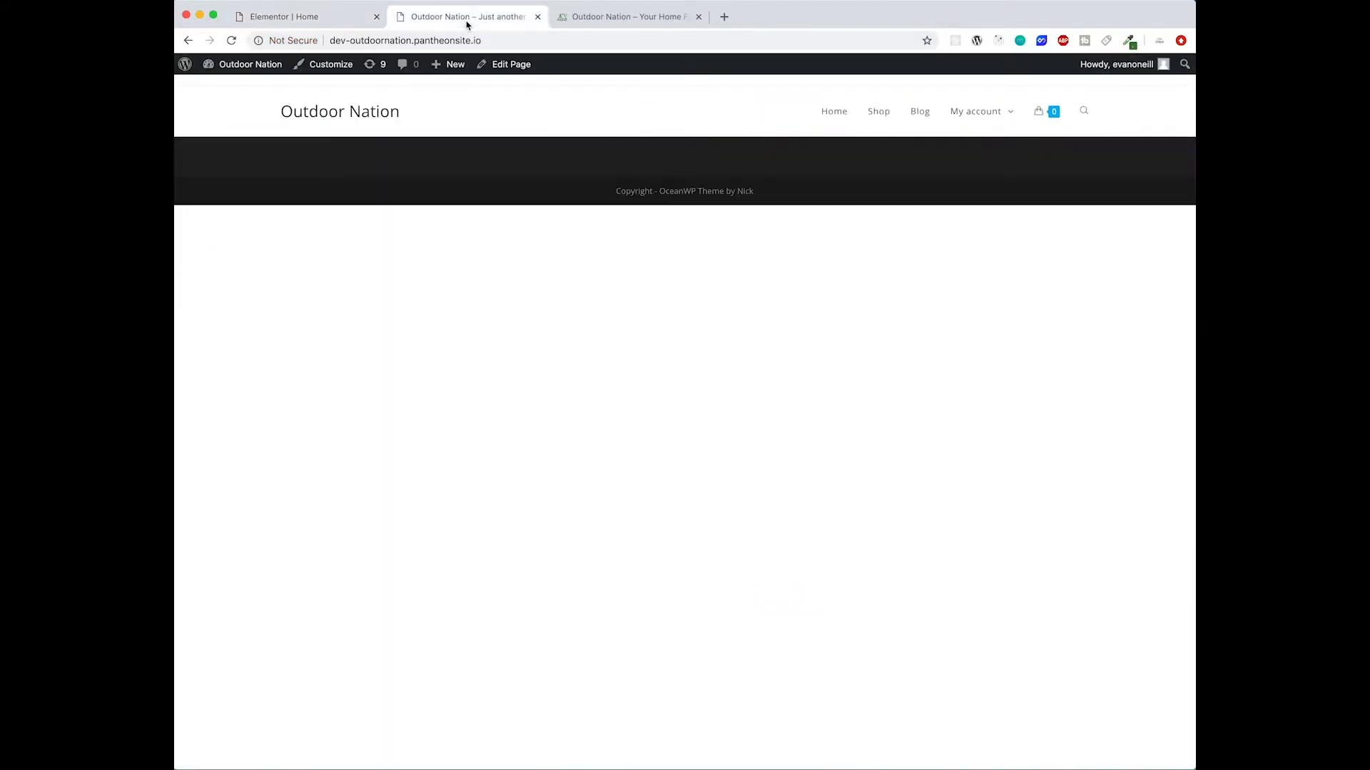
click(228, 45)
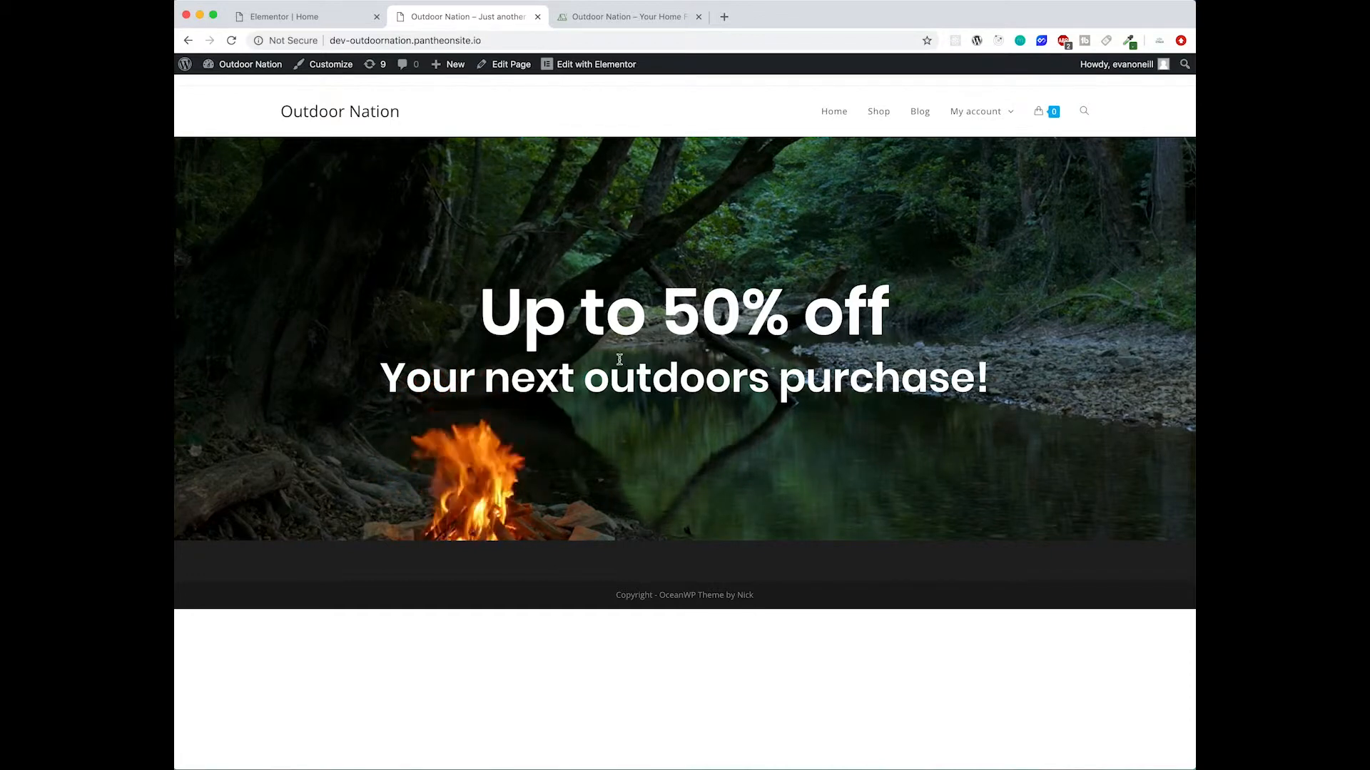
click(231, 40)
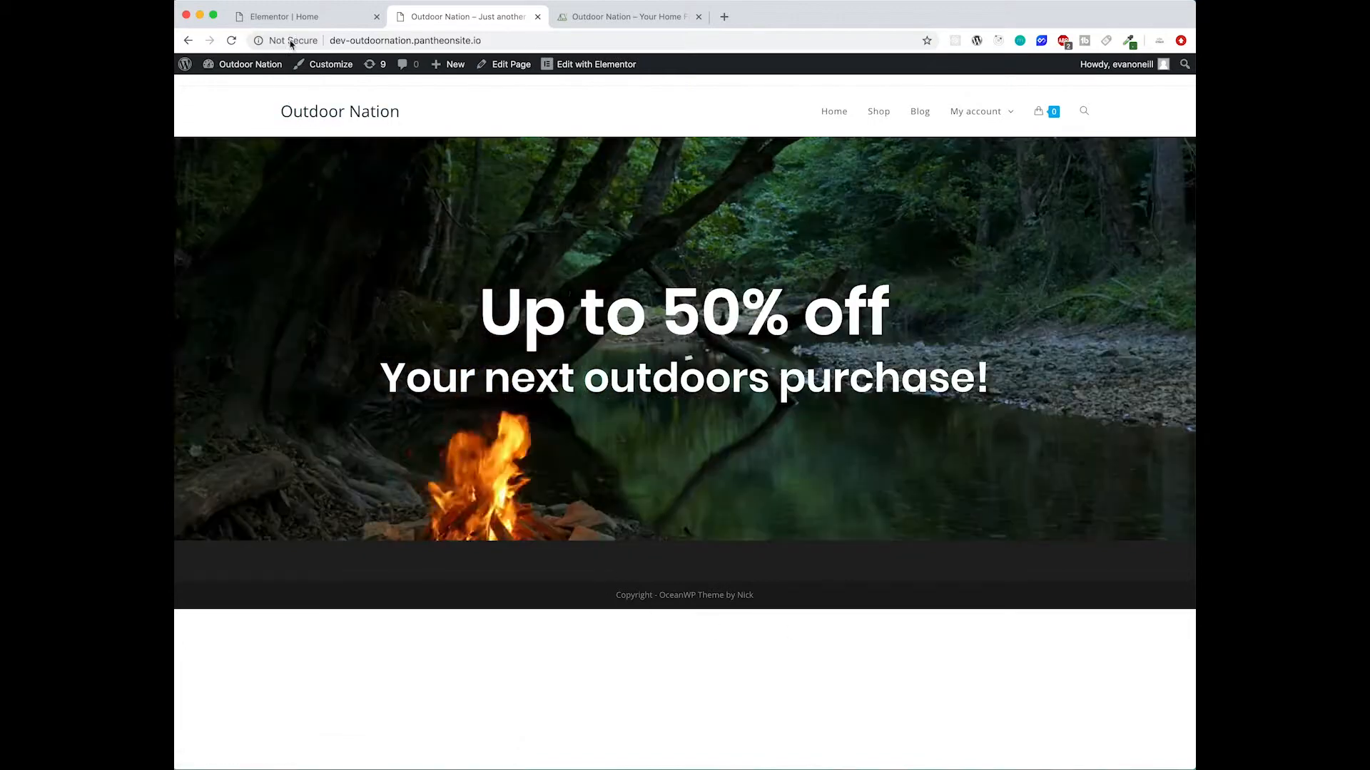
- Compare the editor with the reference site's hero and icon row below it
click(339, 22)
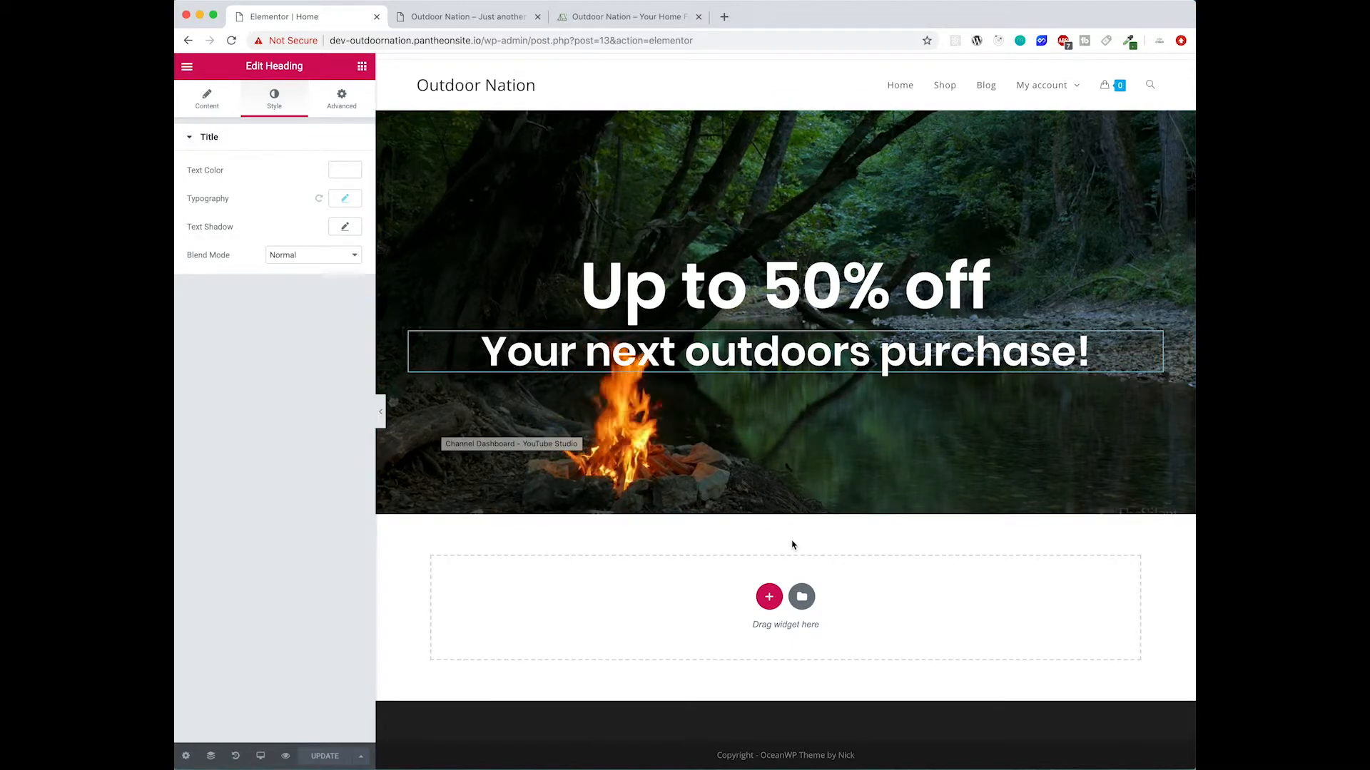
click(361, 68)
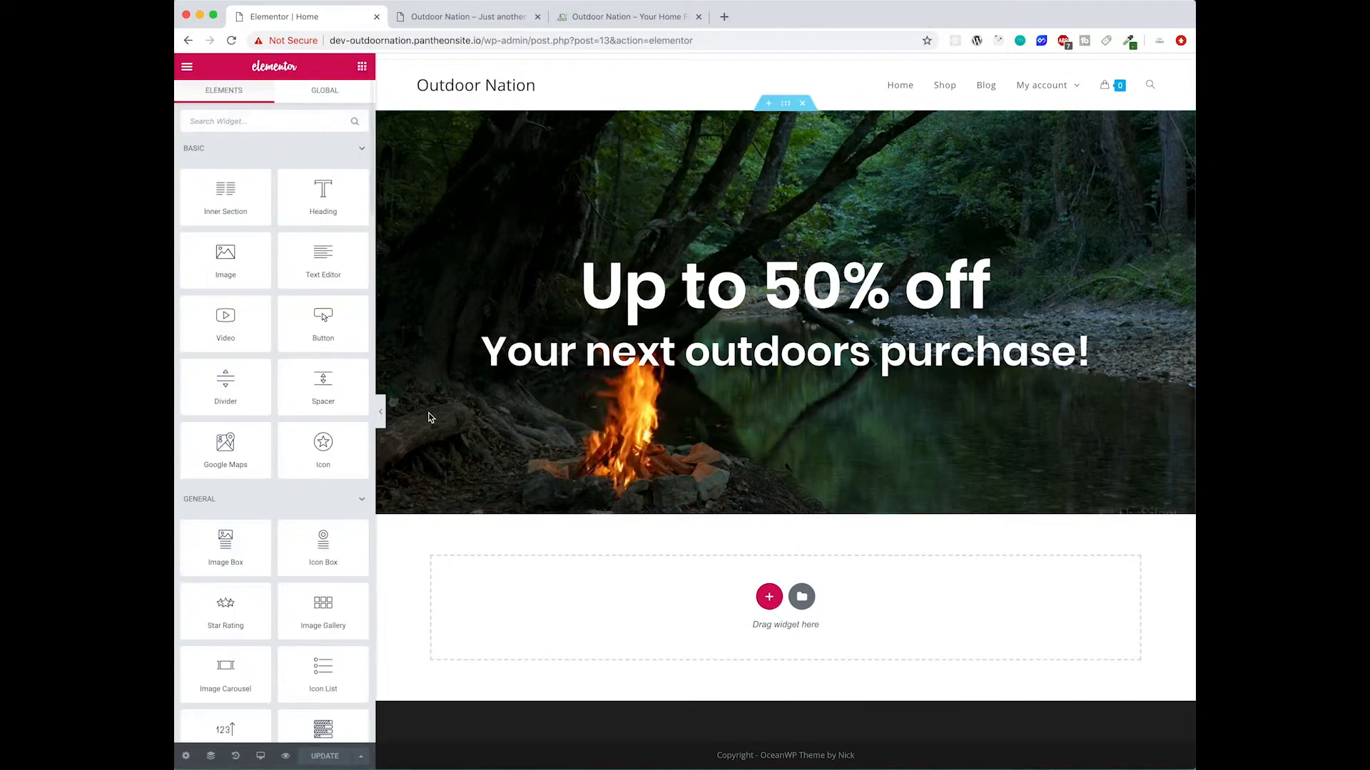
scroll(291, 475, down, 1)
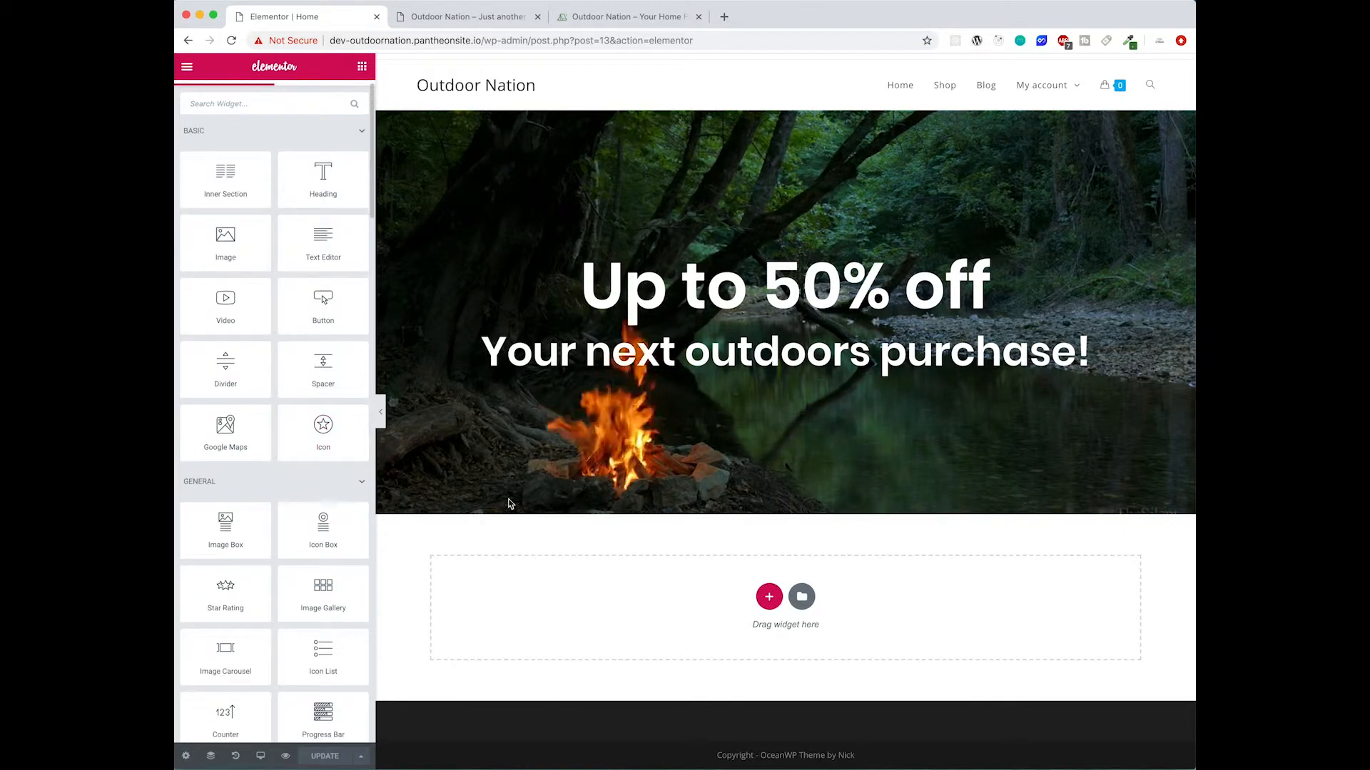
click(590, 21)
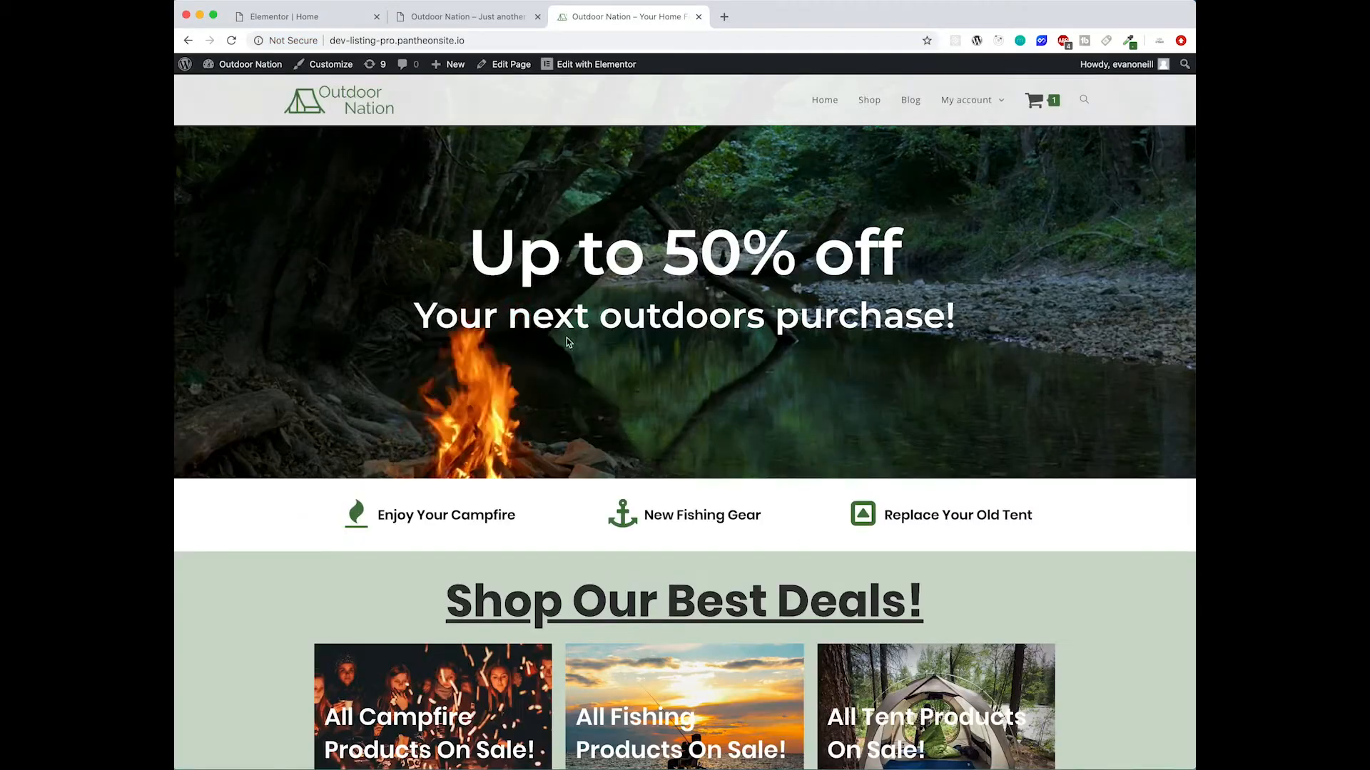
- Try to drag an Icon List widget from the widget search onto the page
click(268, 17)
click(248, 106)
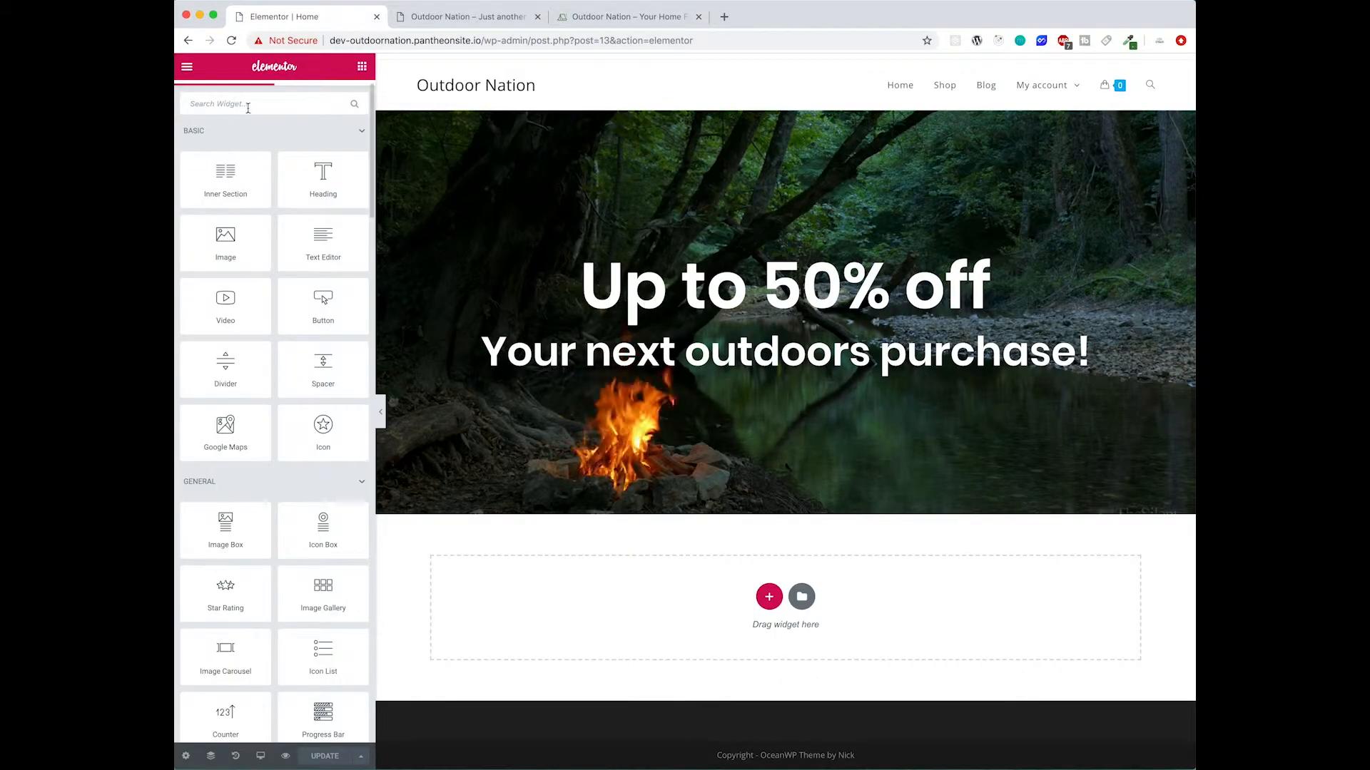
text(iconli)
key(BackSpace)
key(BackSpace)
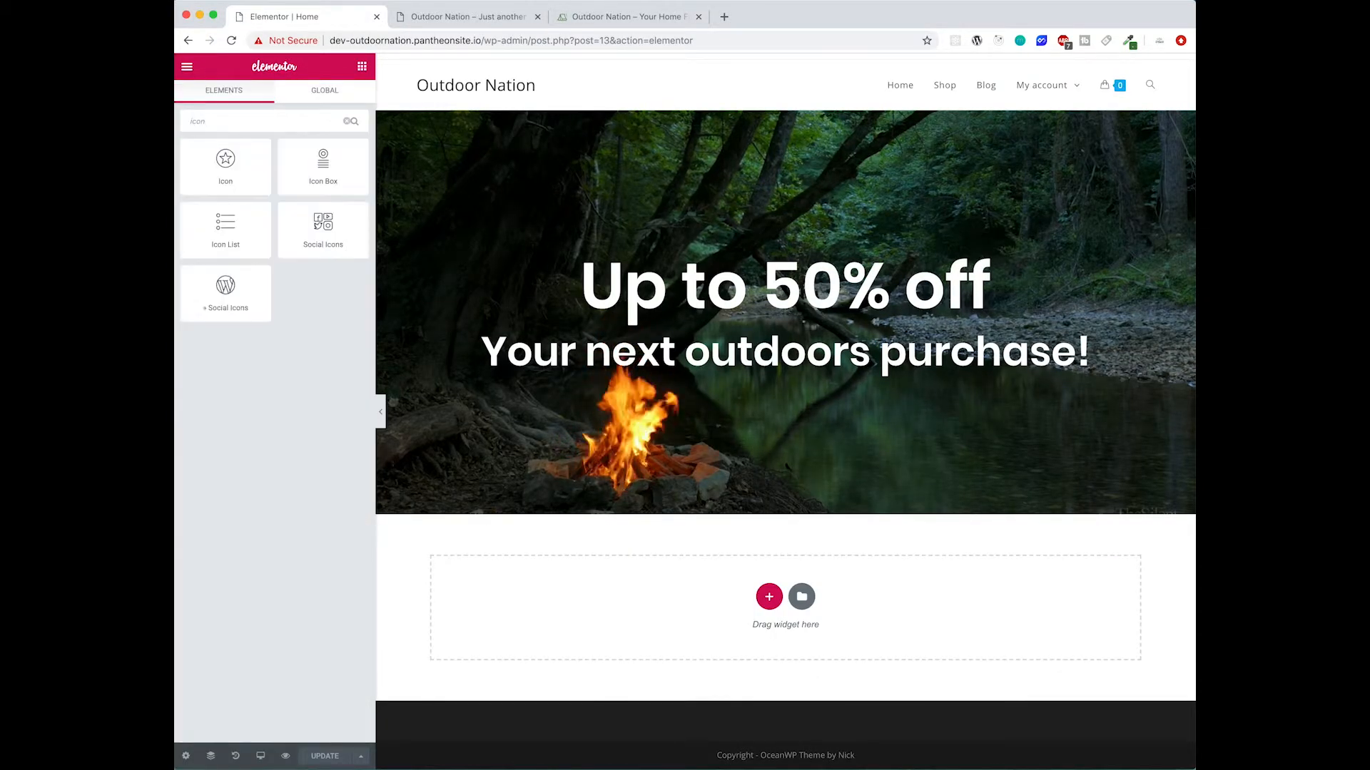
drag(220, 227, 293, 253)
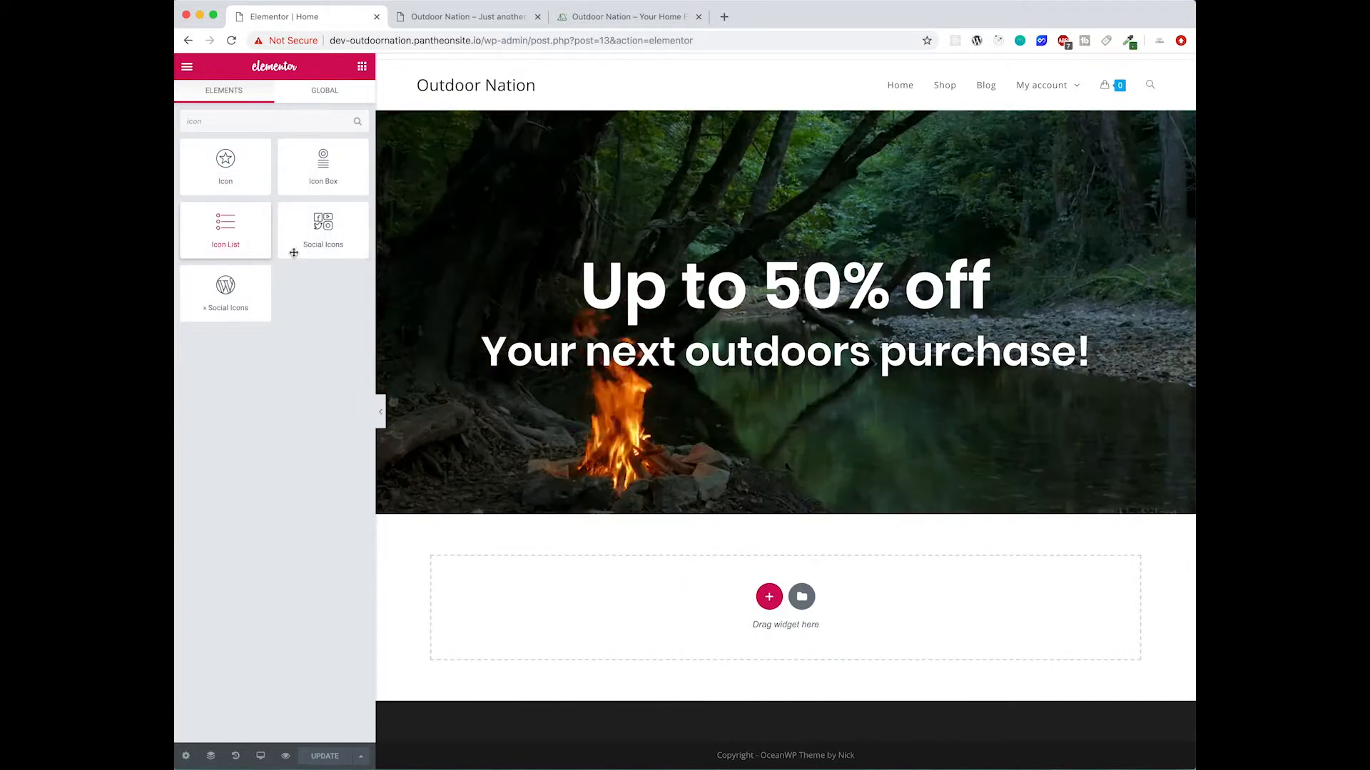
- Add a three-column section below the hero banner
click(772, 602)
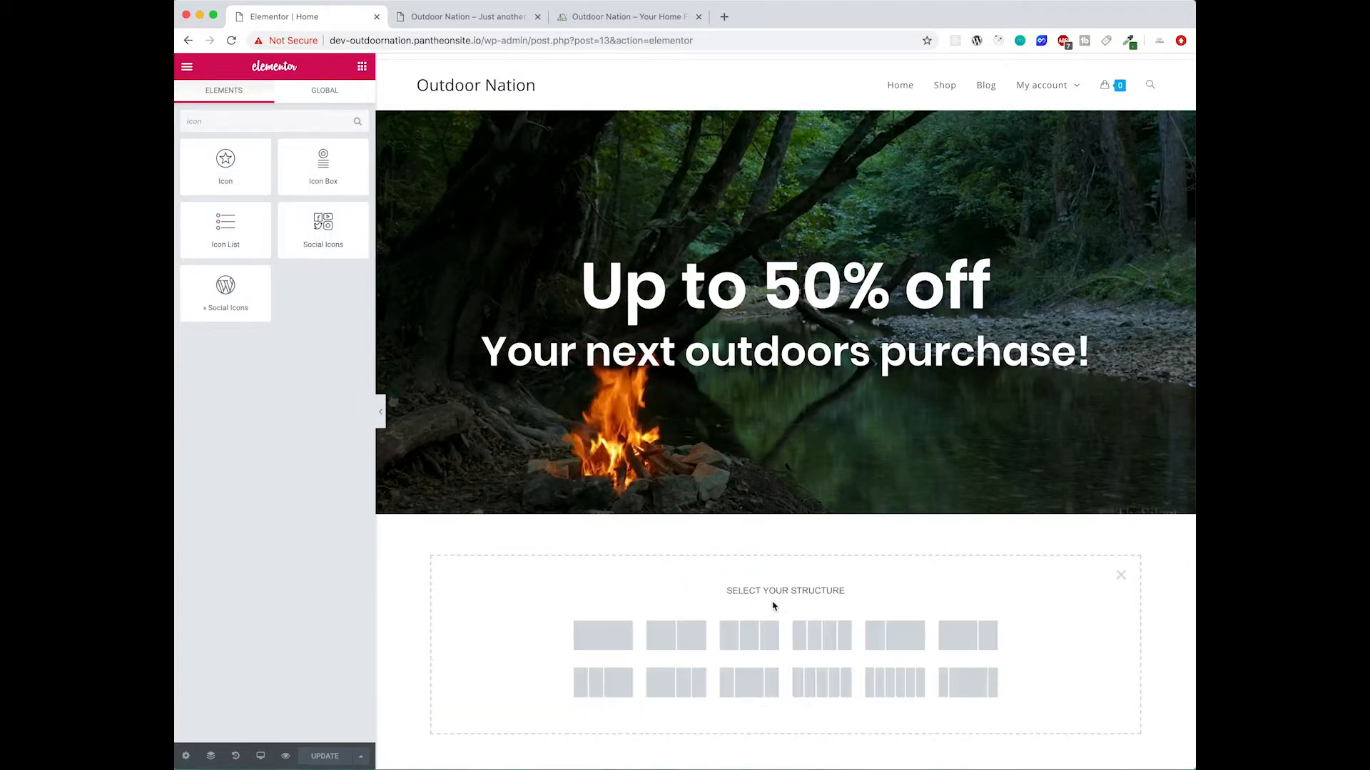
click(745, 644)
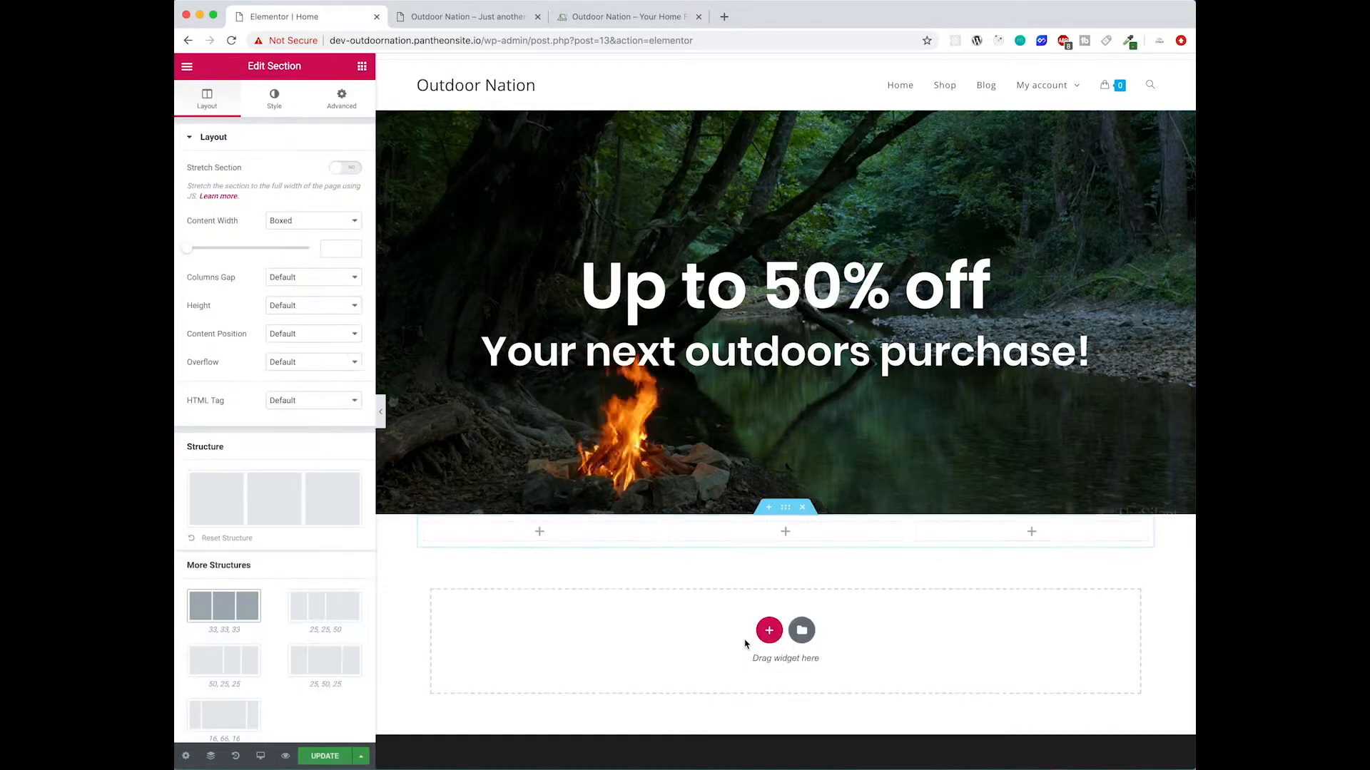
- Search for the Icon List widget and place it in the section's first column
click(362, 67)
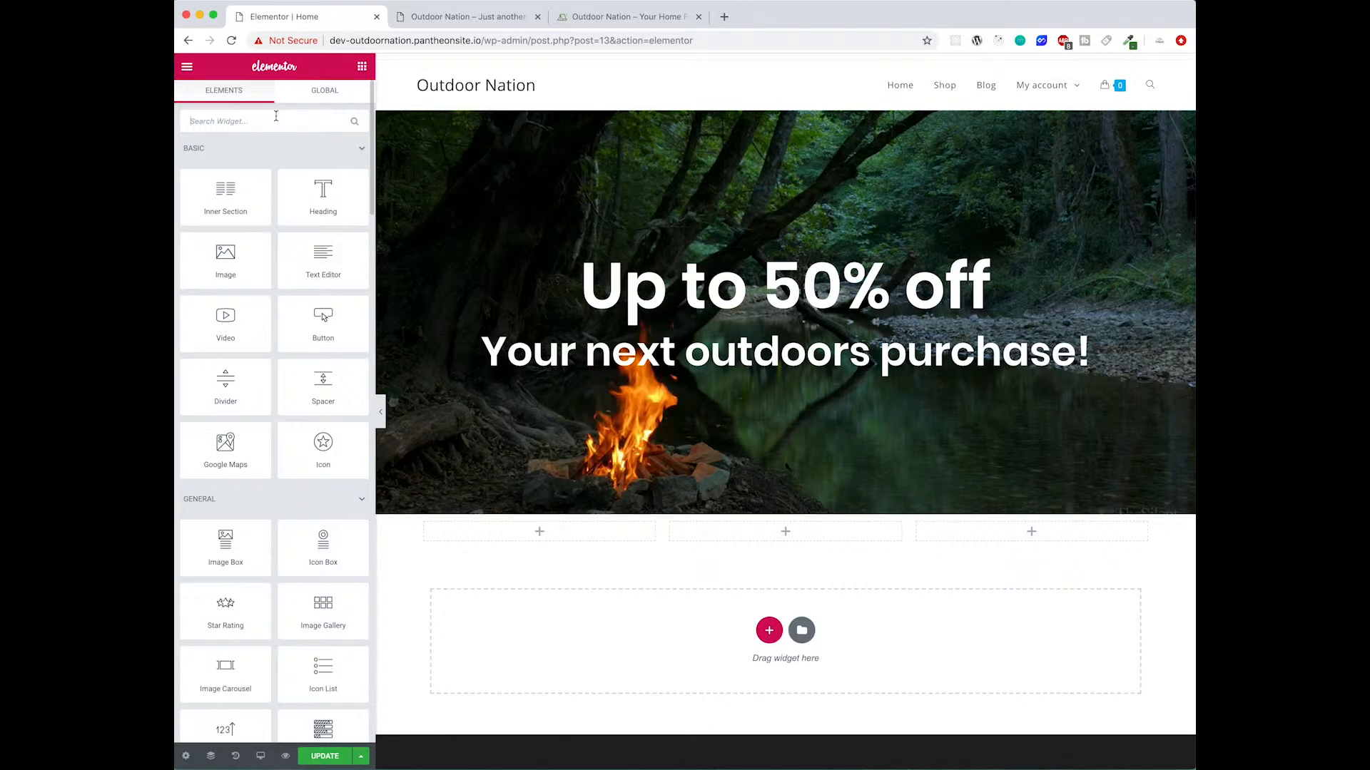
text(iconi)
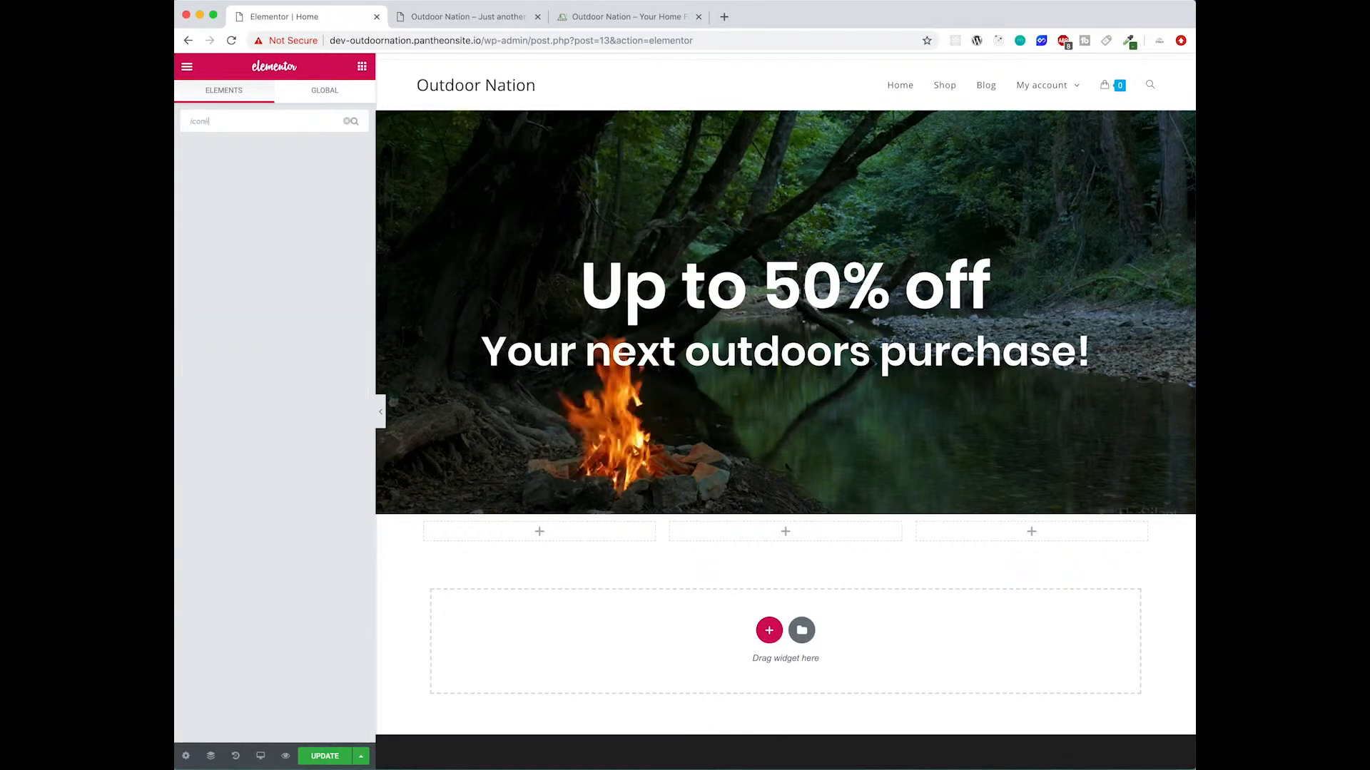
key(BackSpace)
drag(227, 235, 539, 536)
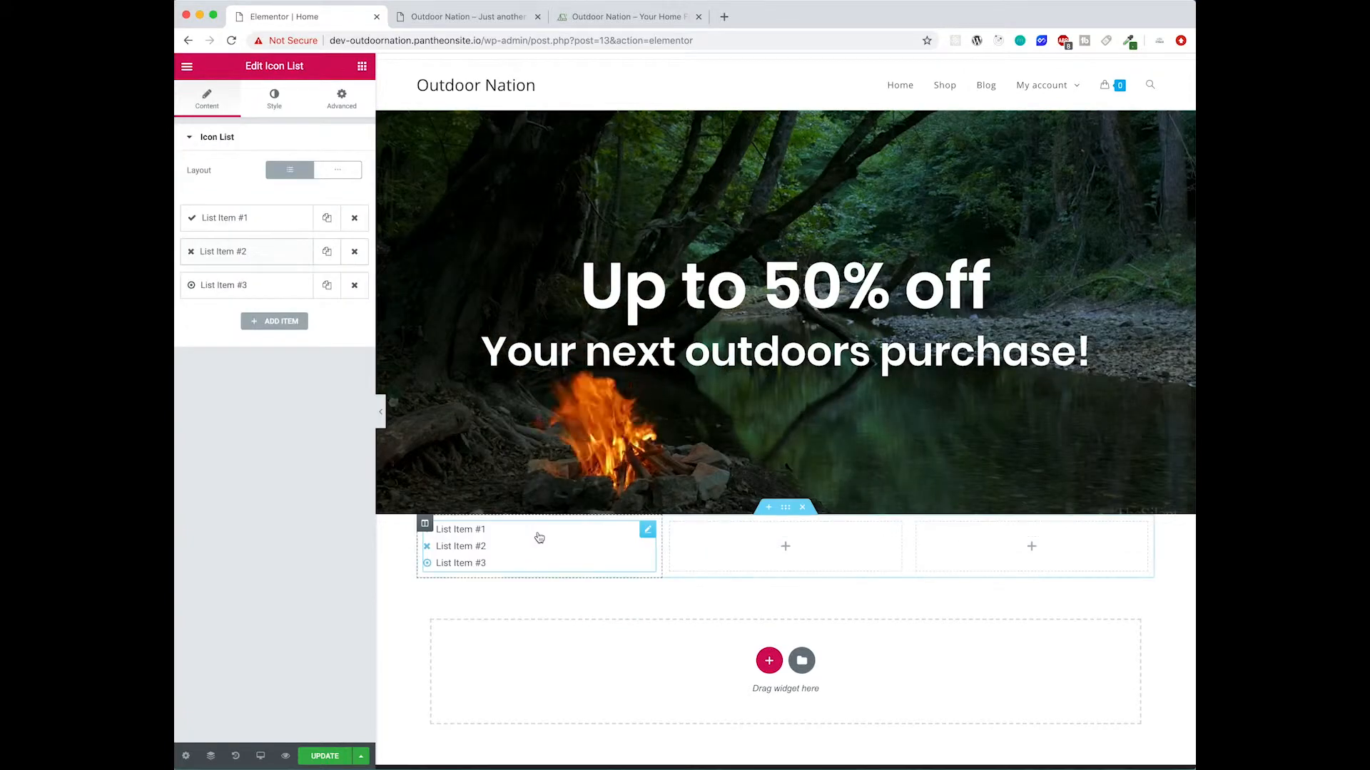
- Remove the second and third list items and change the first item's text to "Enjoy Your Campfire"
click(355, 252)
click(355, 253)
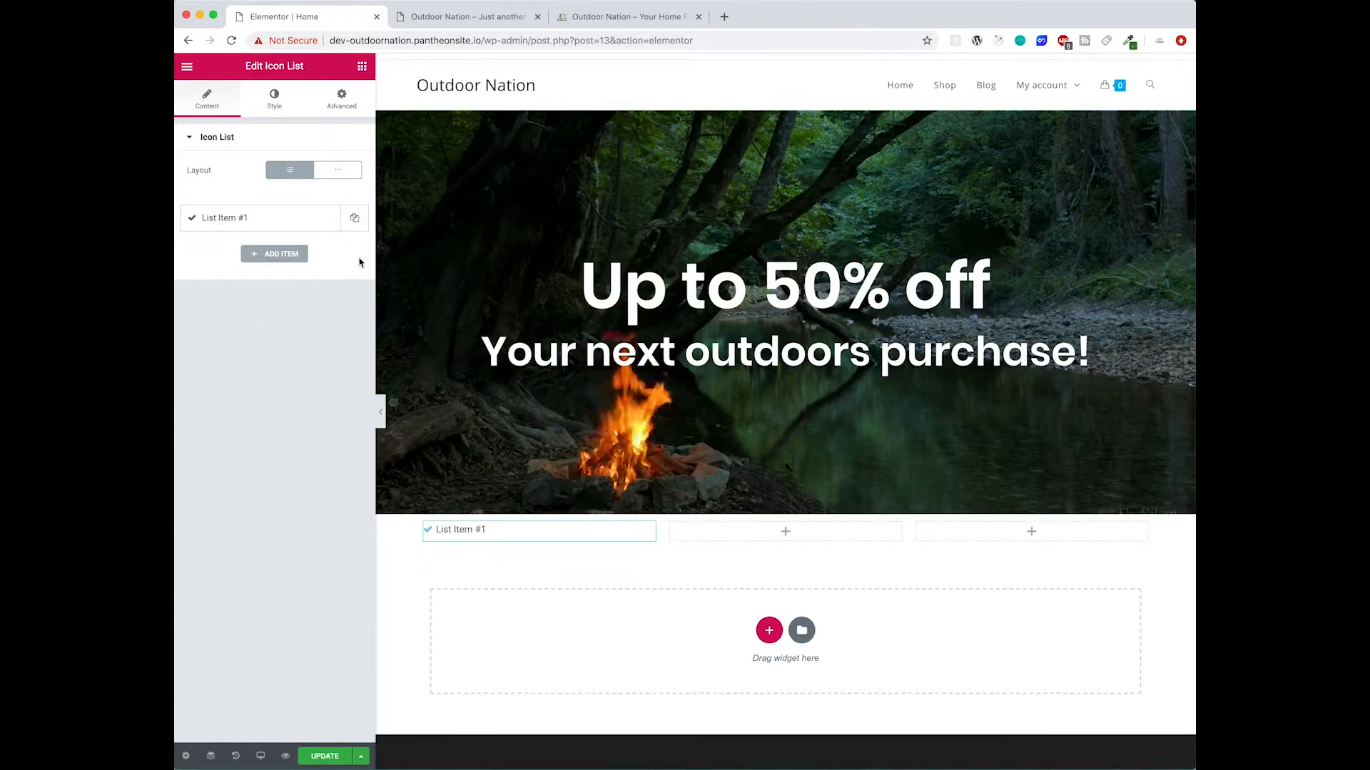
click(249, 218)
triple_click(259, 266)
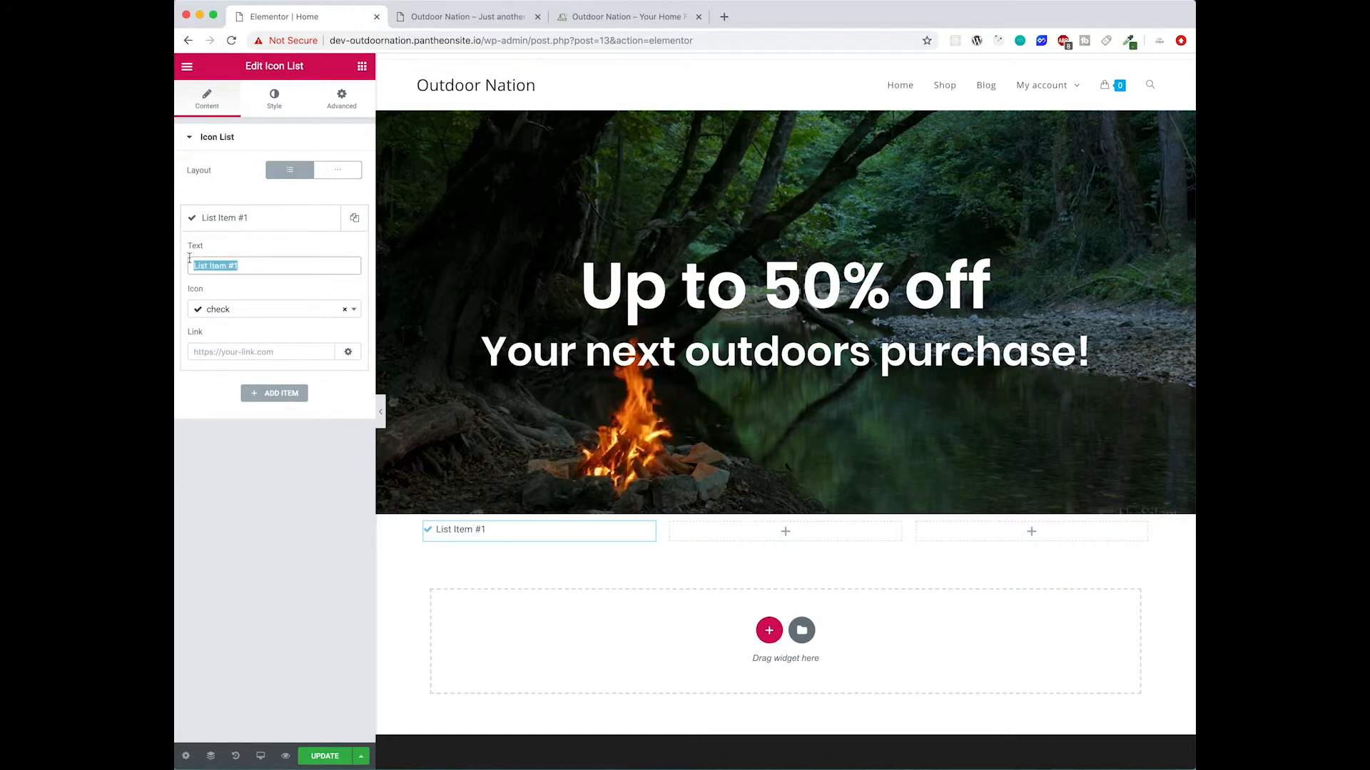
text(Enjoy Your Campfire)
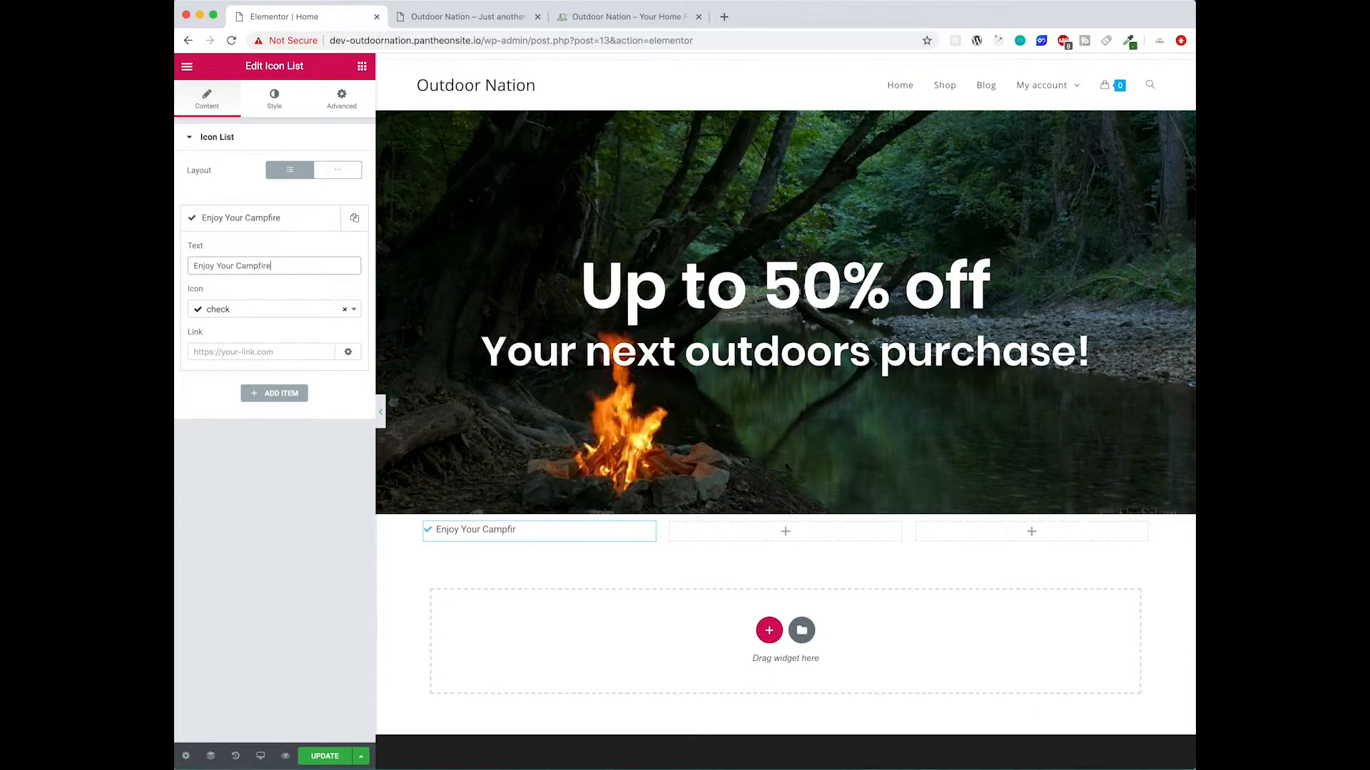
- Set the item's icon to fire and switch the list layout to inline
click(279, 308)
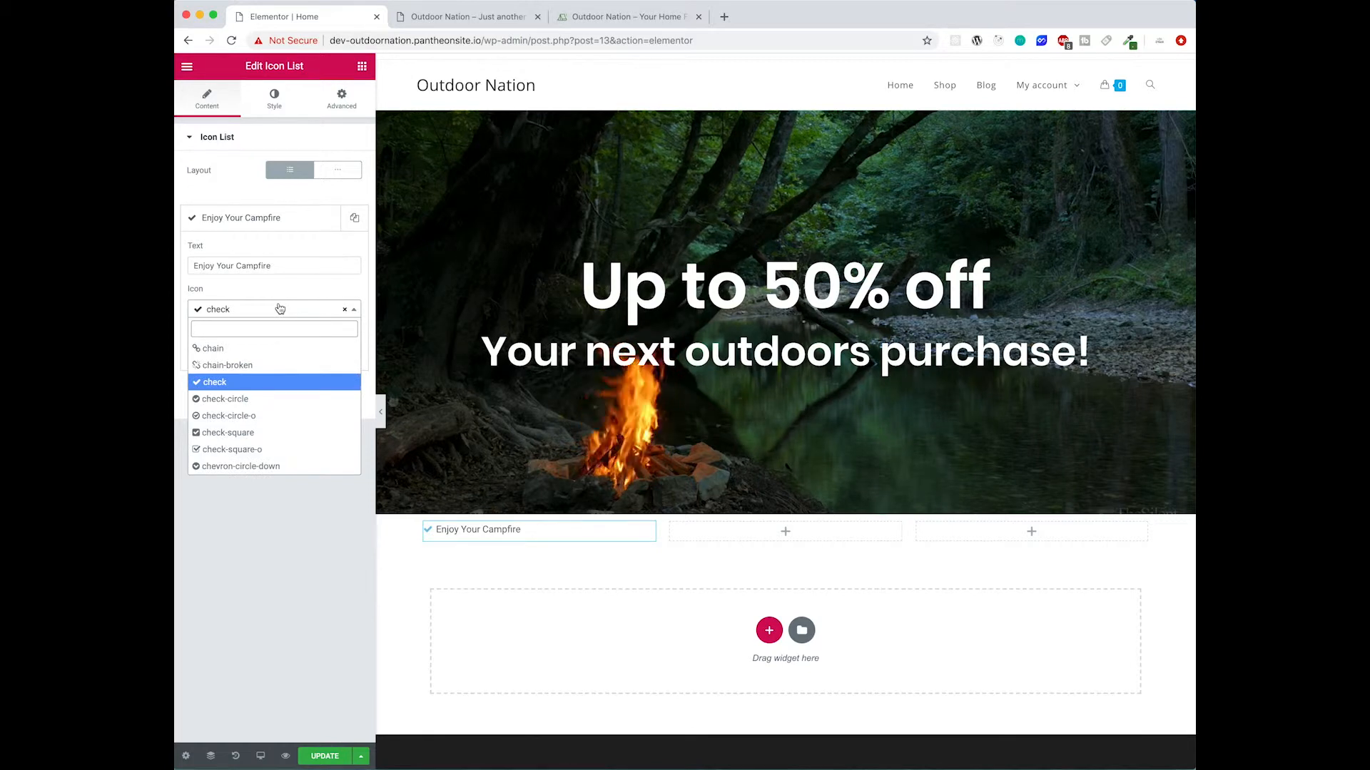
text(fire)
click(263, 348)
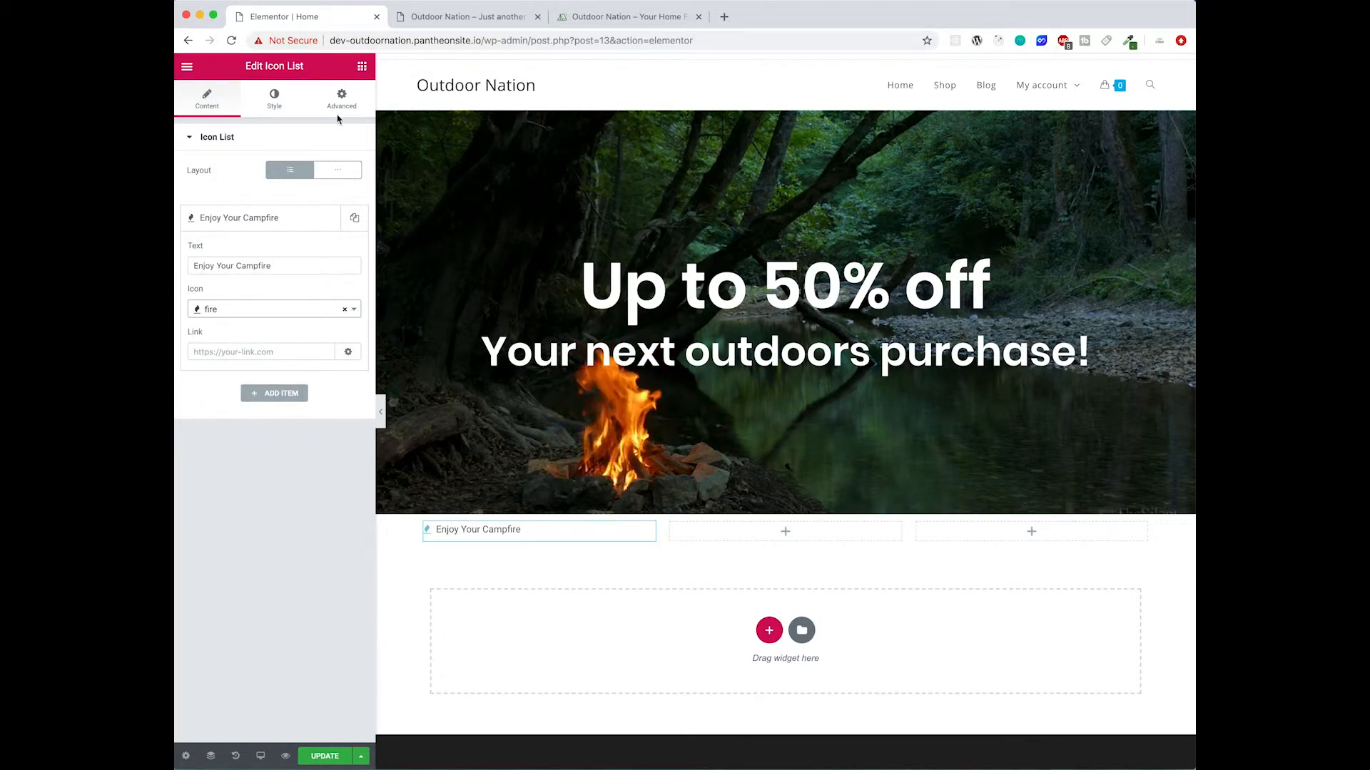
click(330, 175)
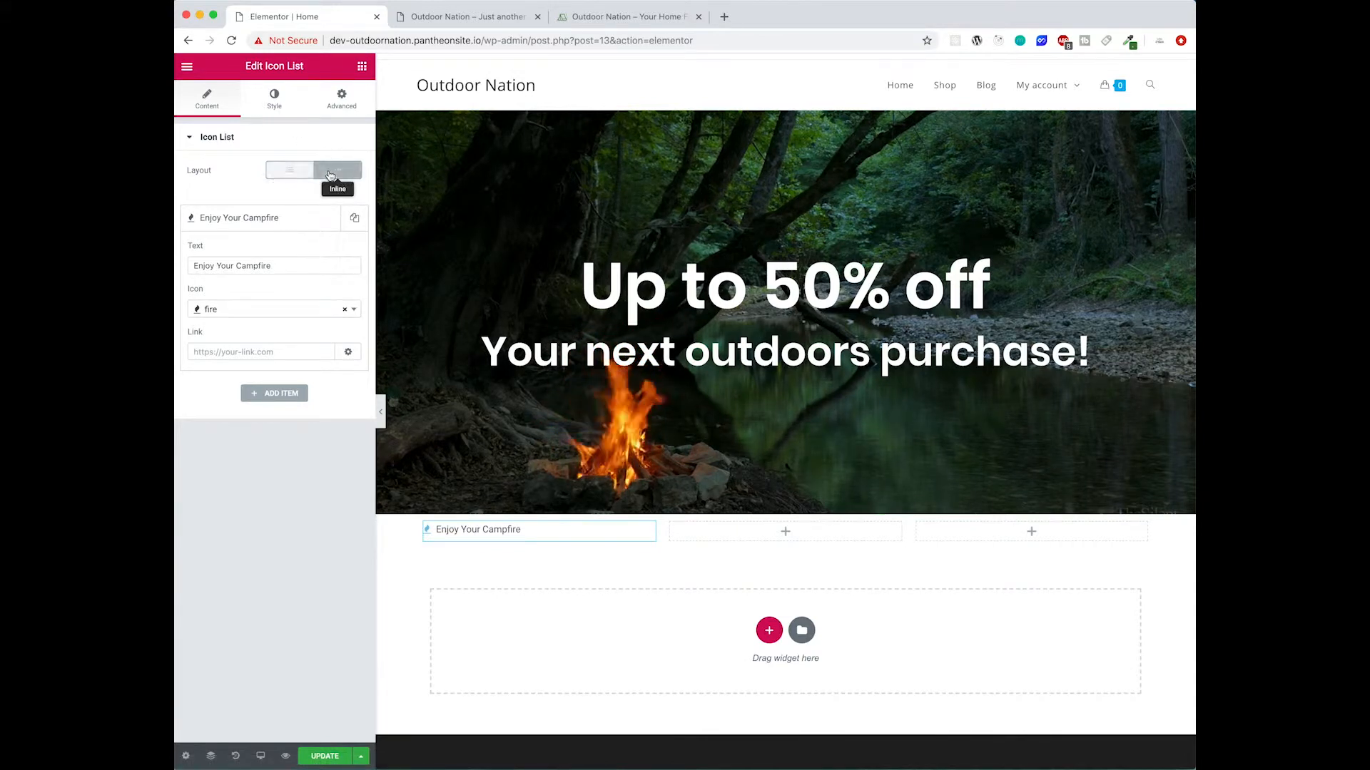
- Set the list icon color to a dark green hex value and the icon size to 50
click(277, 109)
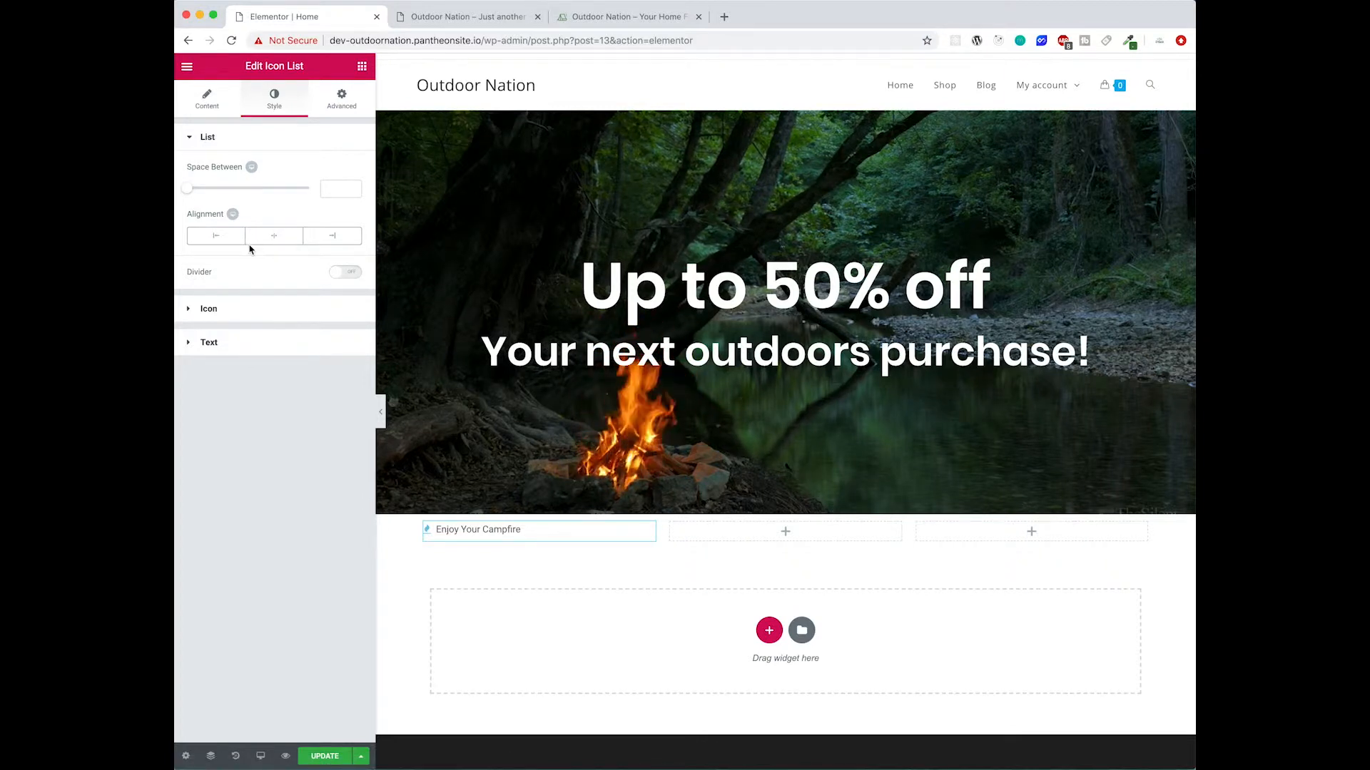
click(245, 310)
click(341, 206)
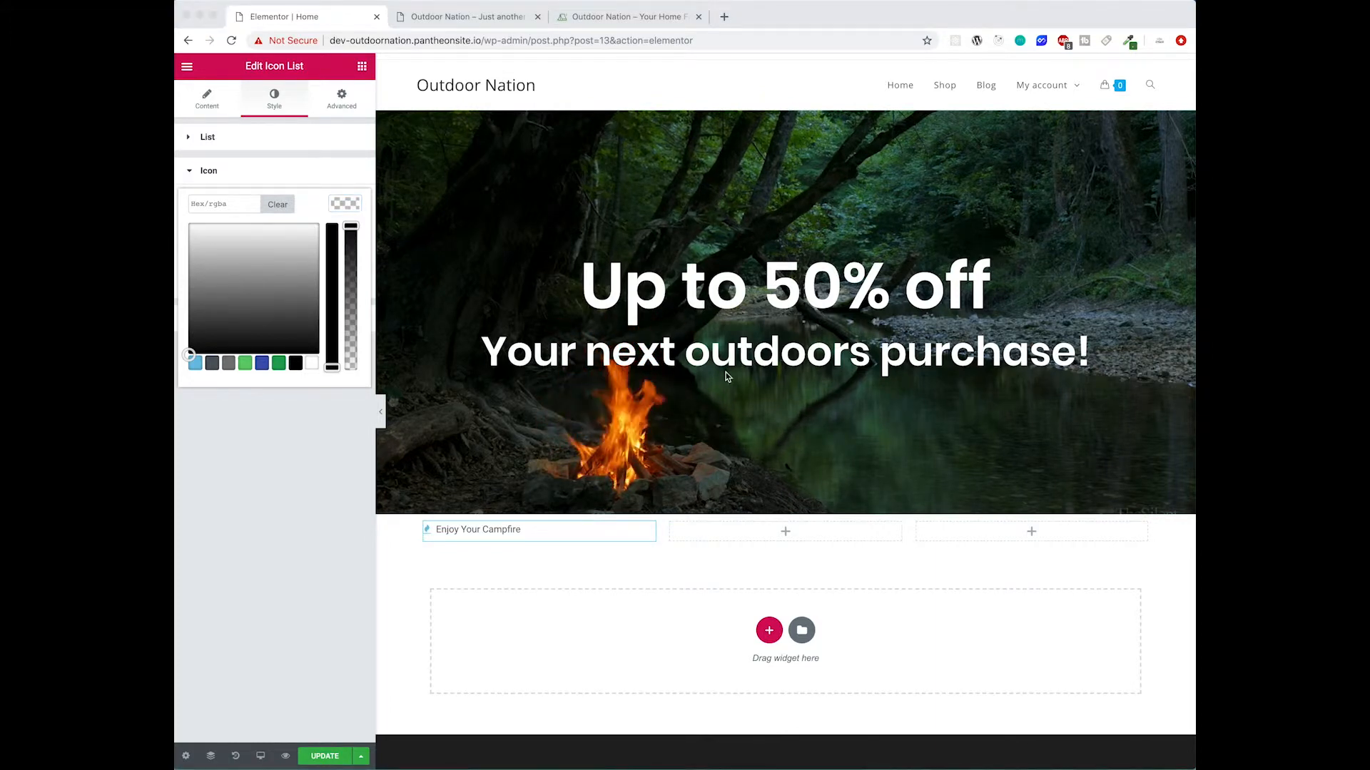
click(212, 201)
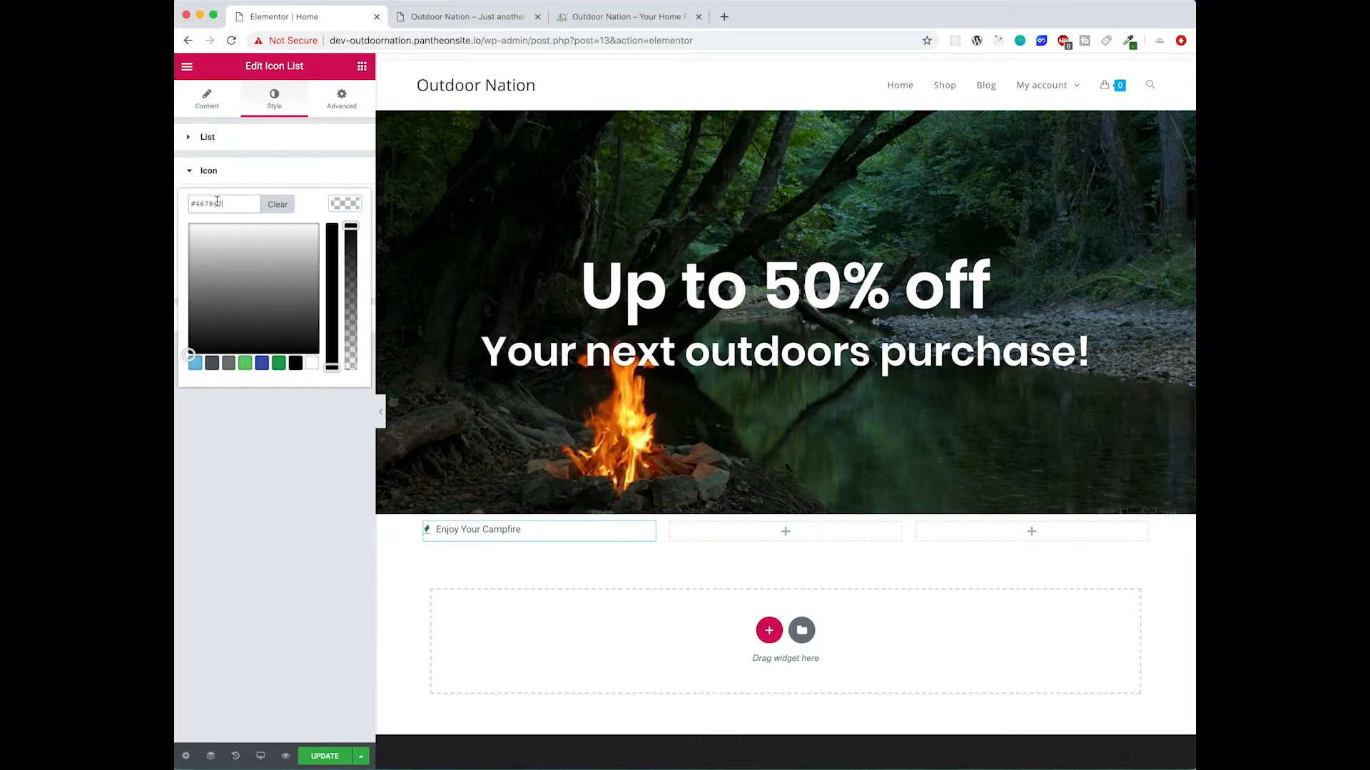
click(350, 210)
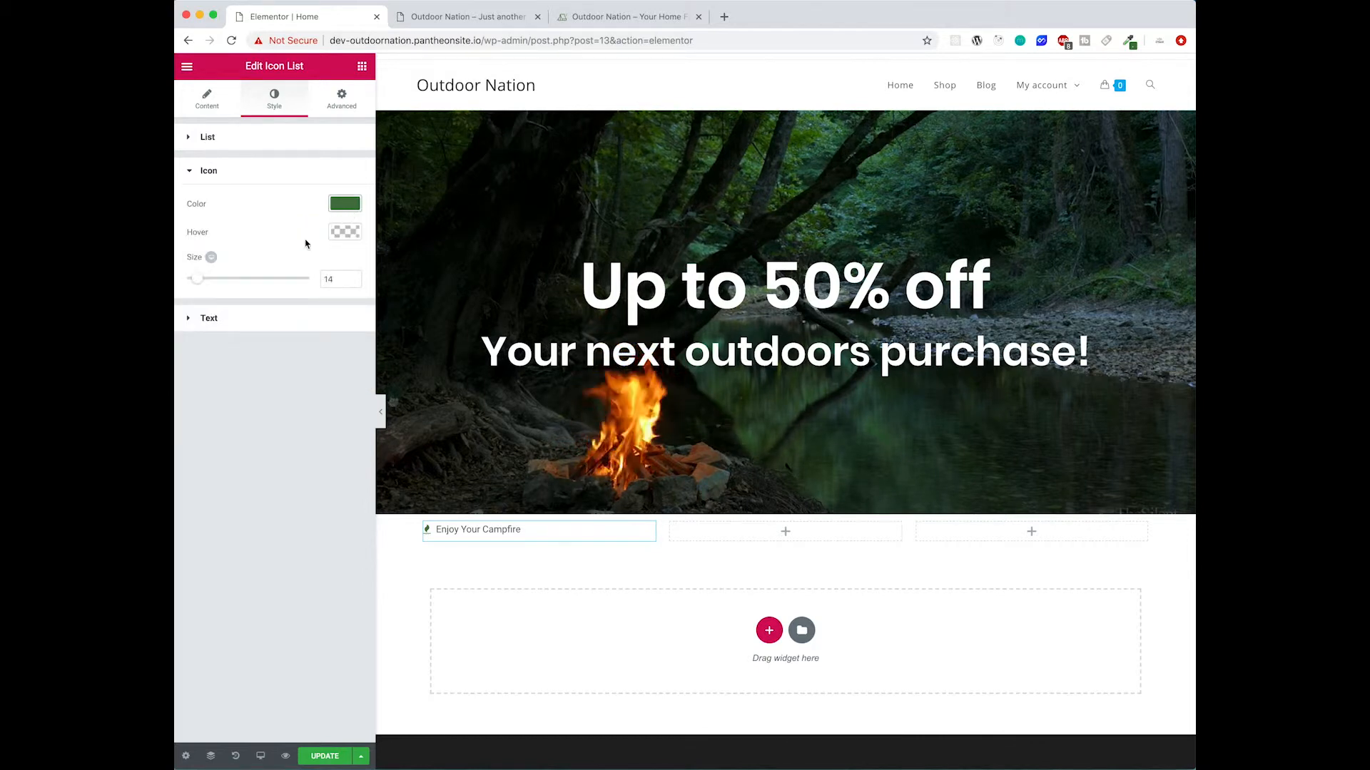
drag(199, 278, 248, 280)
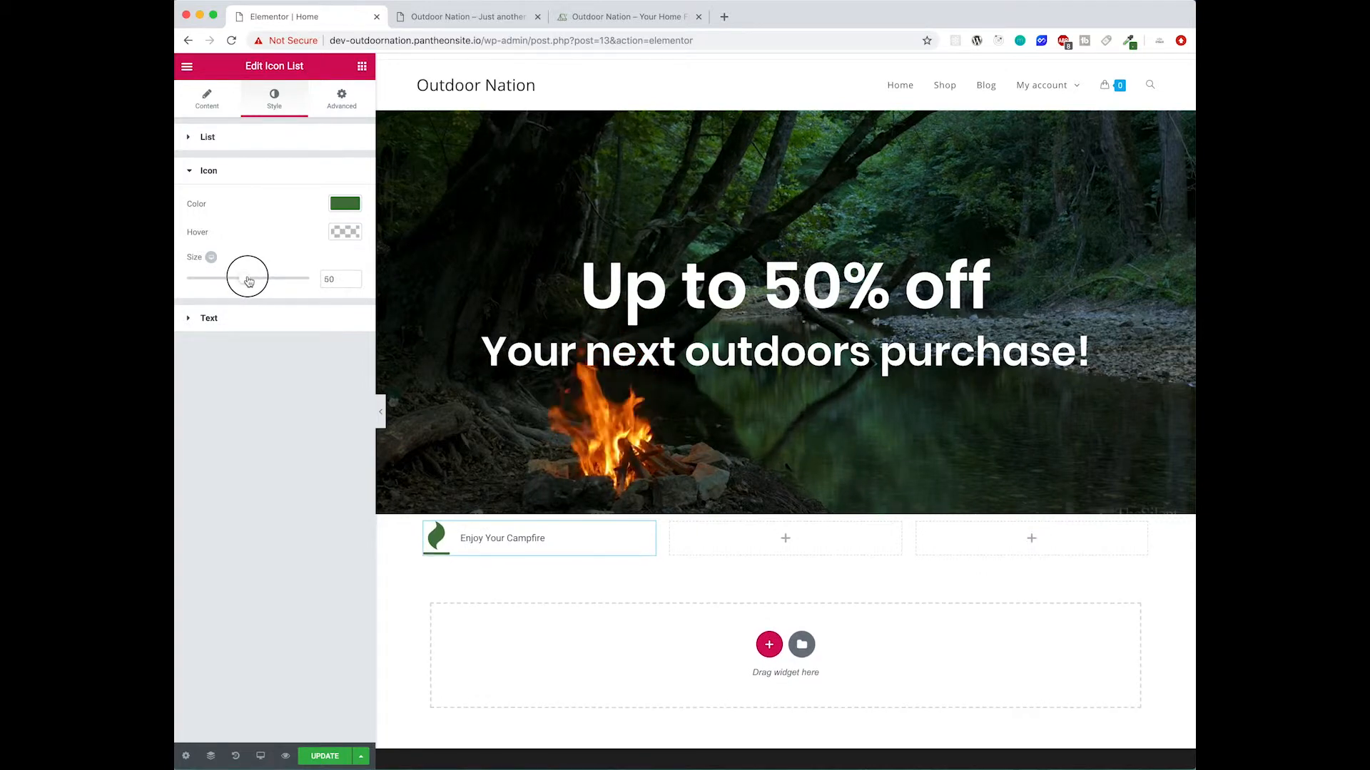
- Set the list's text color to near-black
click(260, 325)
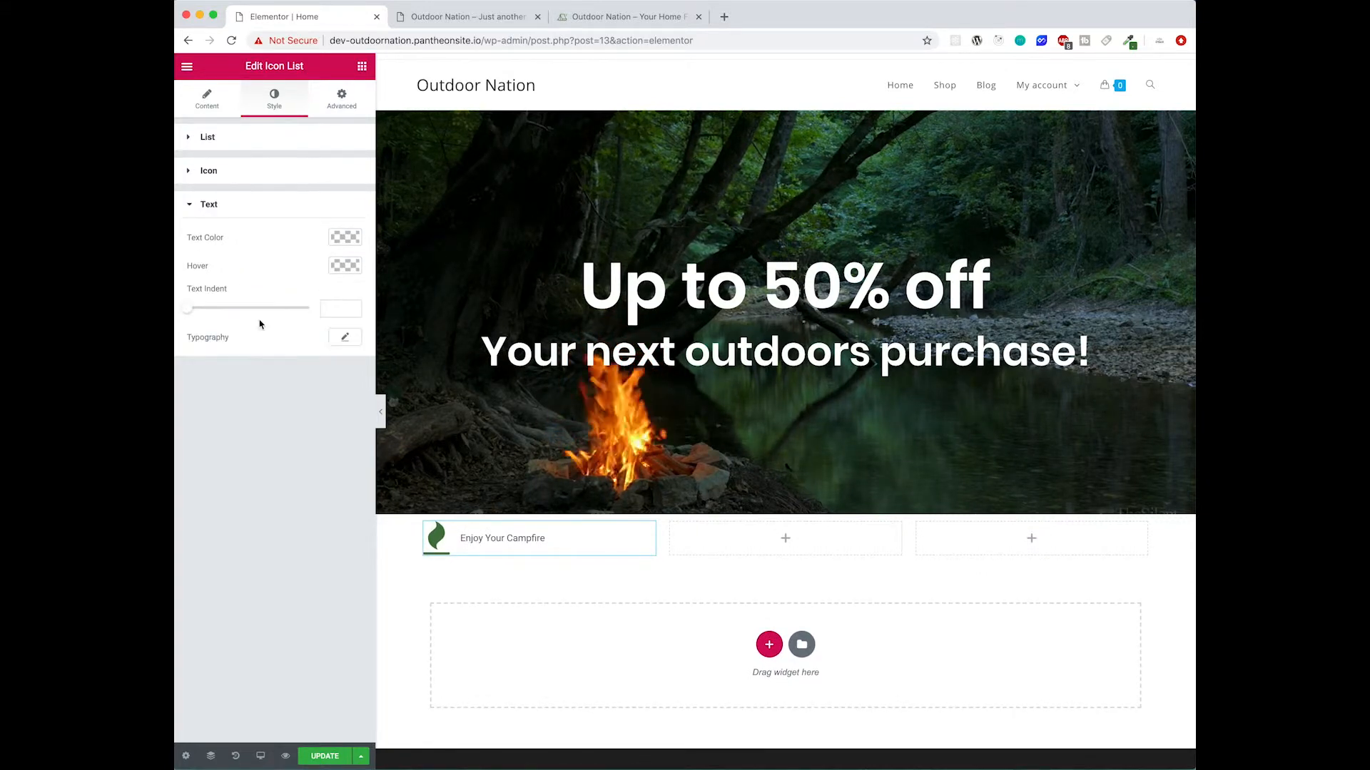
click(339, 244)
drag(271, 308, 176, 398)
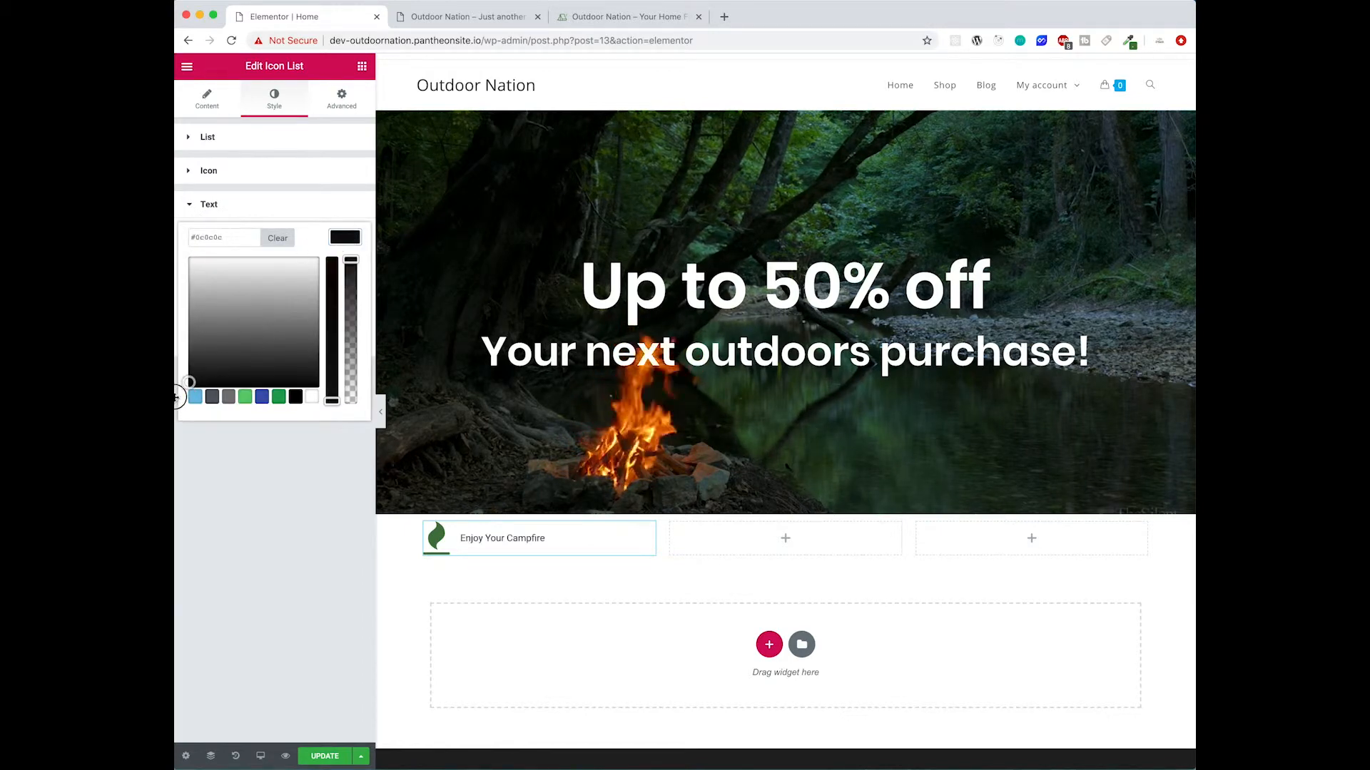
click(347, 242)
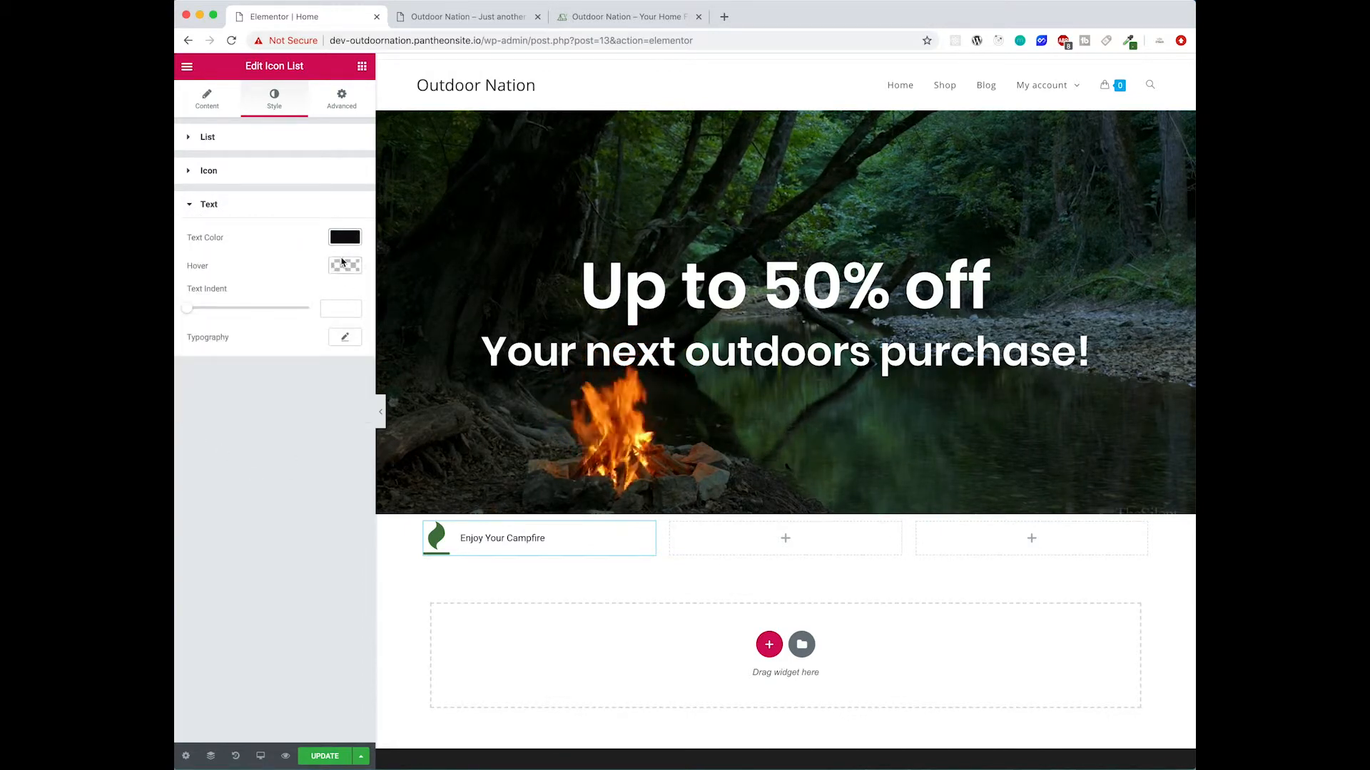
- Set the list text typography to Montserrat, weight 700, size 25
click(342, 263)
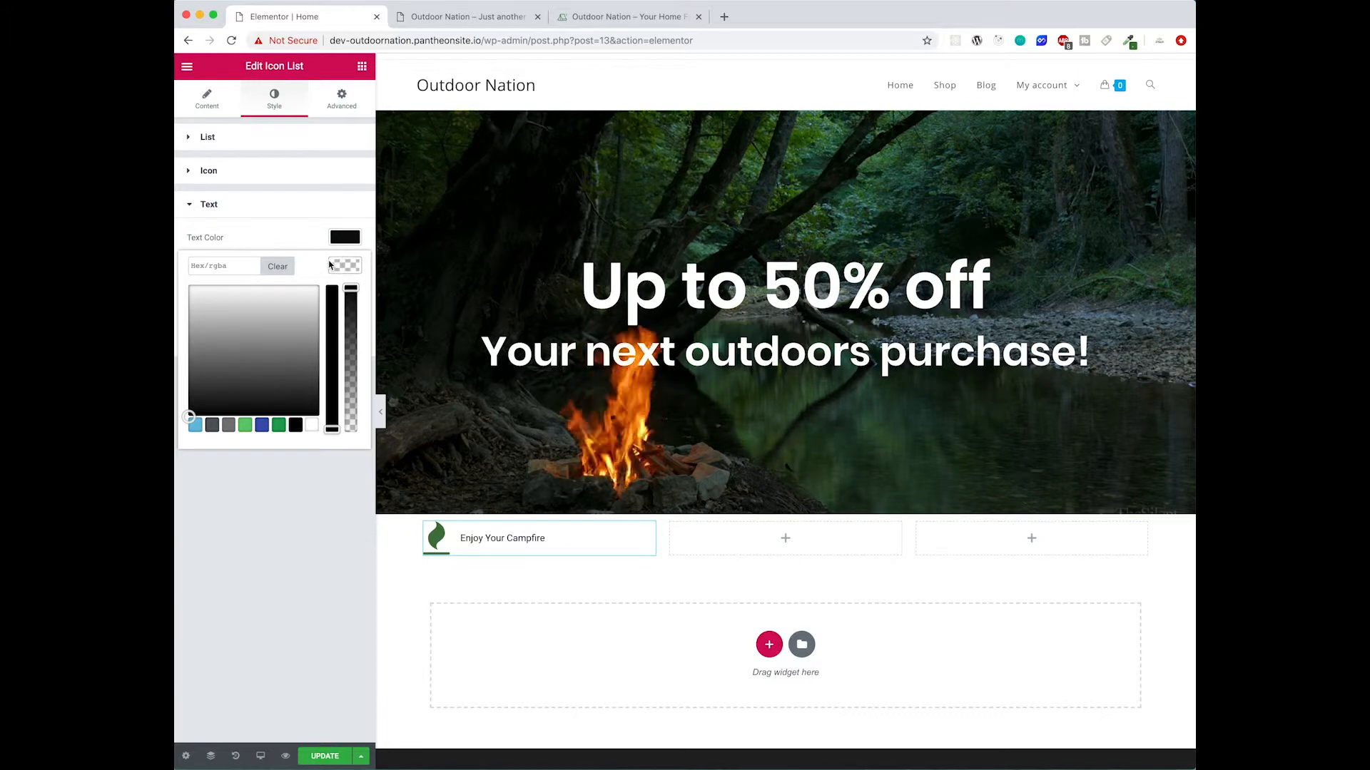
click(340, 266)
click(346, 338)
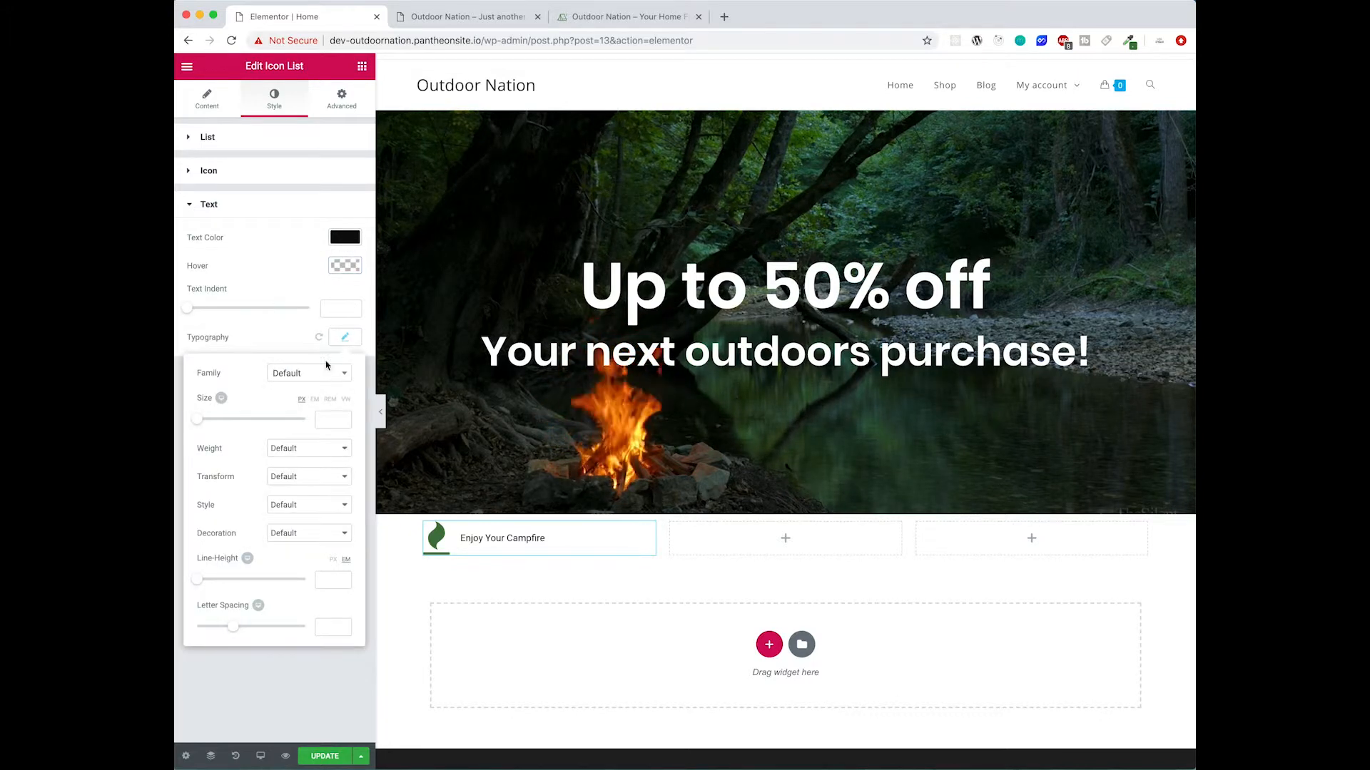
click(308, 374)
text(monts)
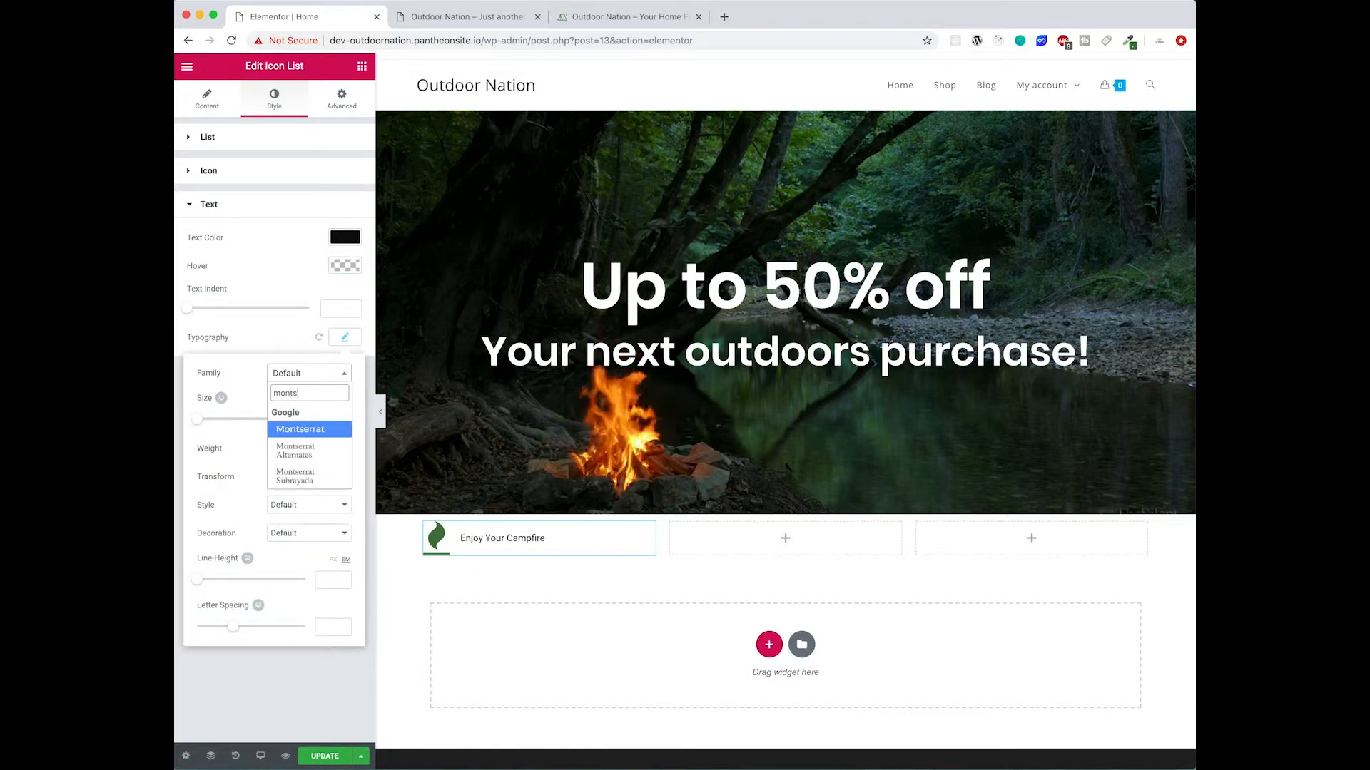
key(Return)
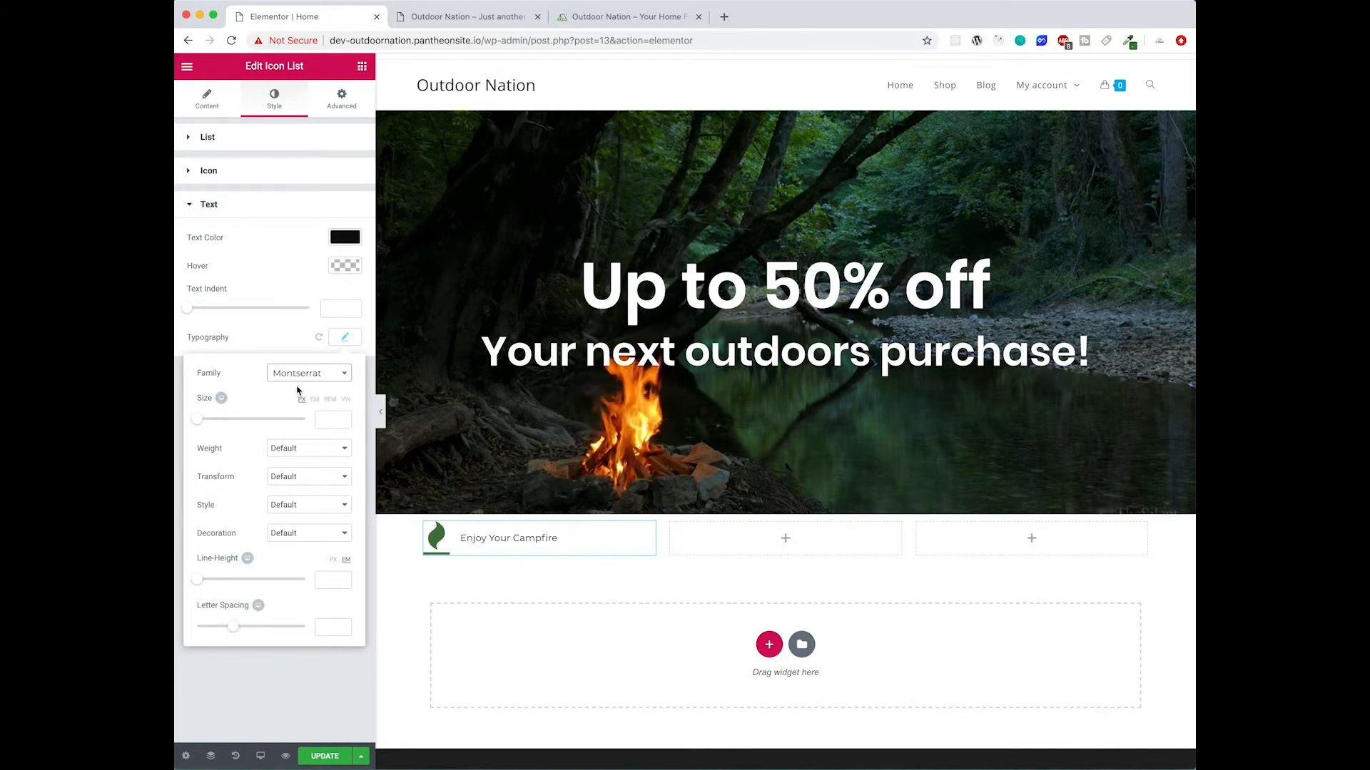
click(303, 456)
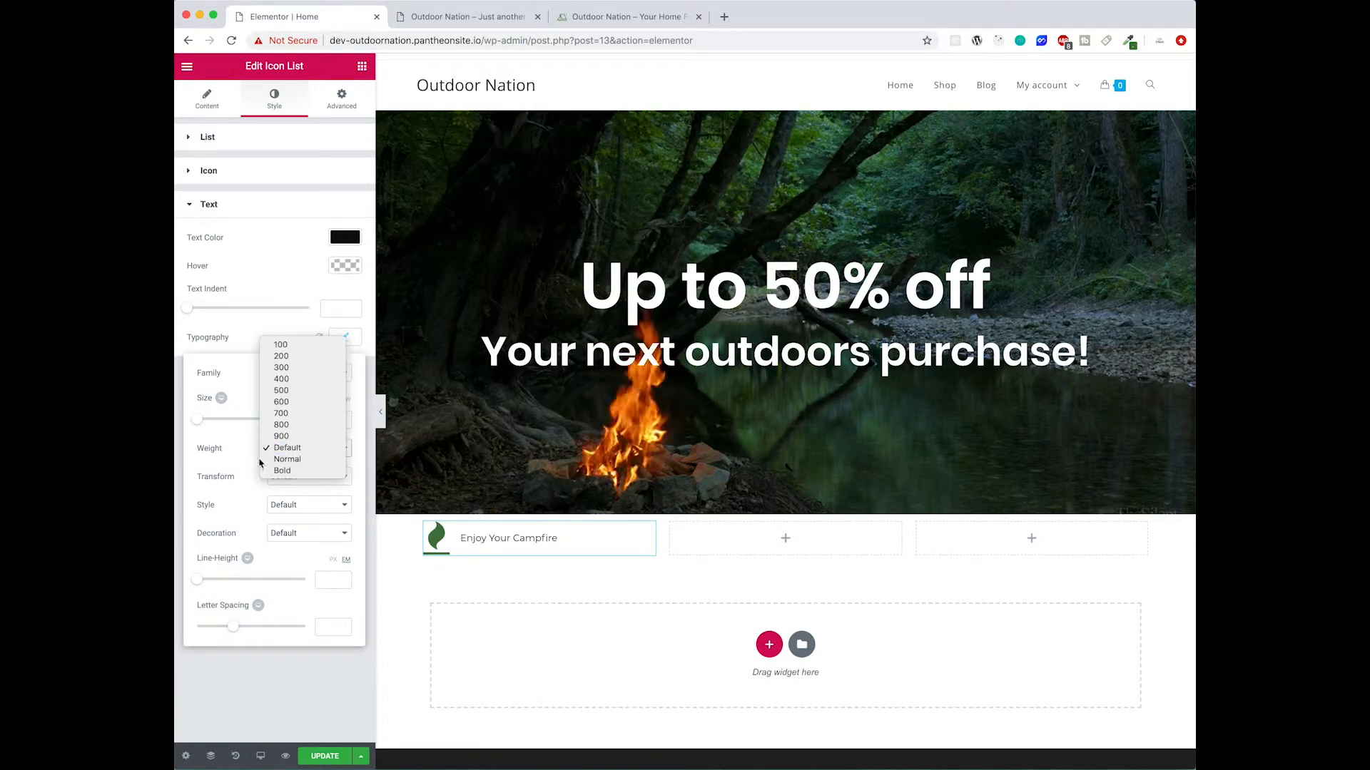
click(289, 413)
drag(206, 422, 214, 423)
click(343, 425)
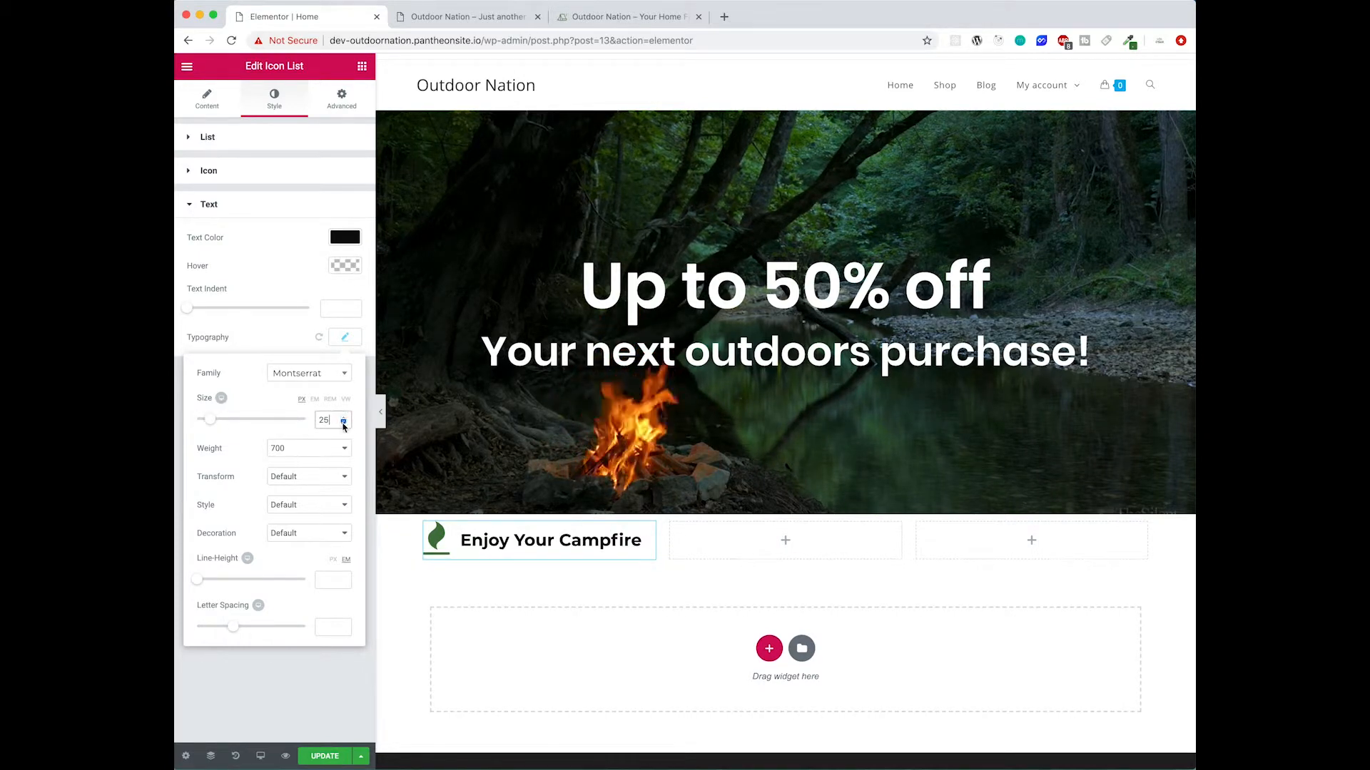
click(381, 414)
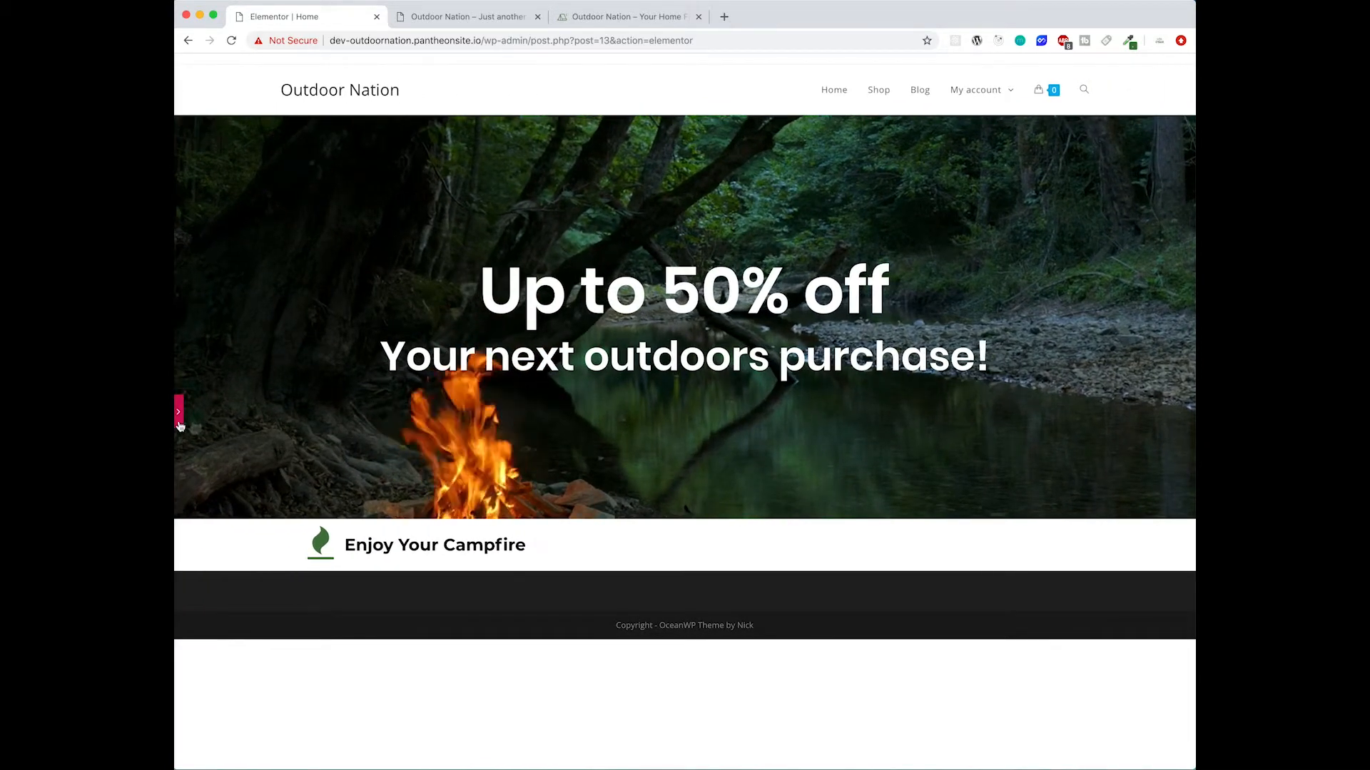
click(179, 412)
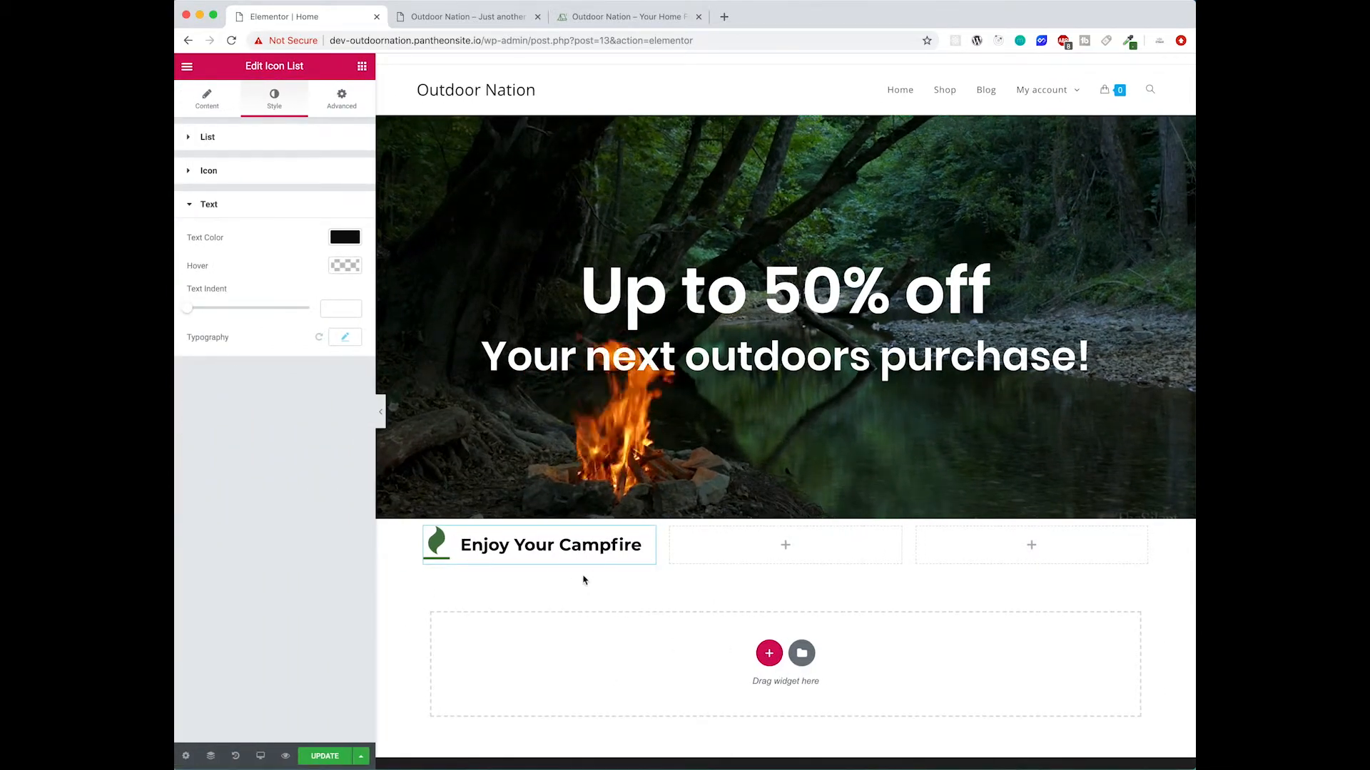
- Duplicate the icon list column twice
right_click(430, 534)
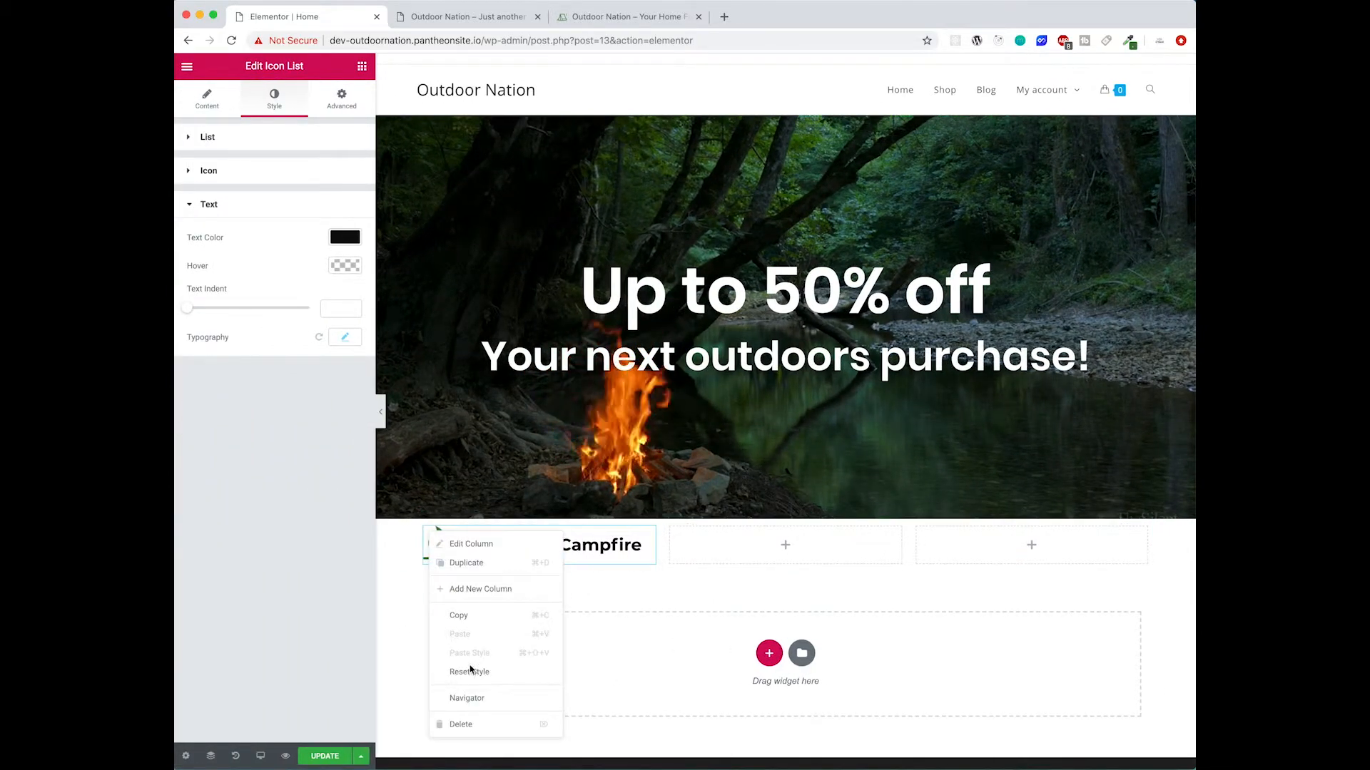
click(464, 563)
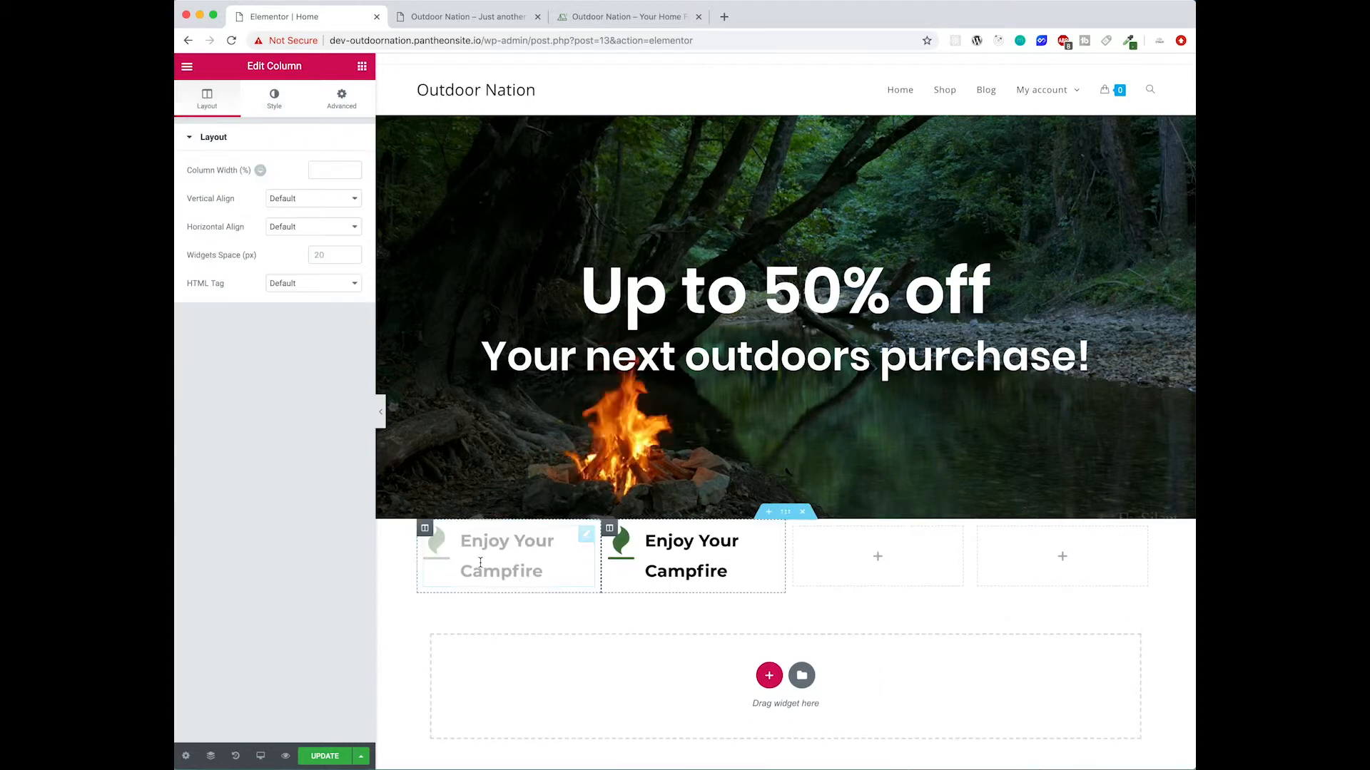
right_click(609, 529)
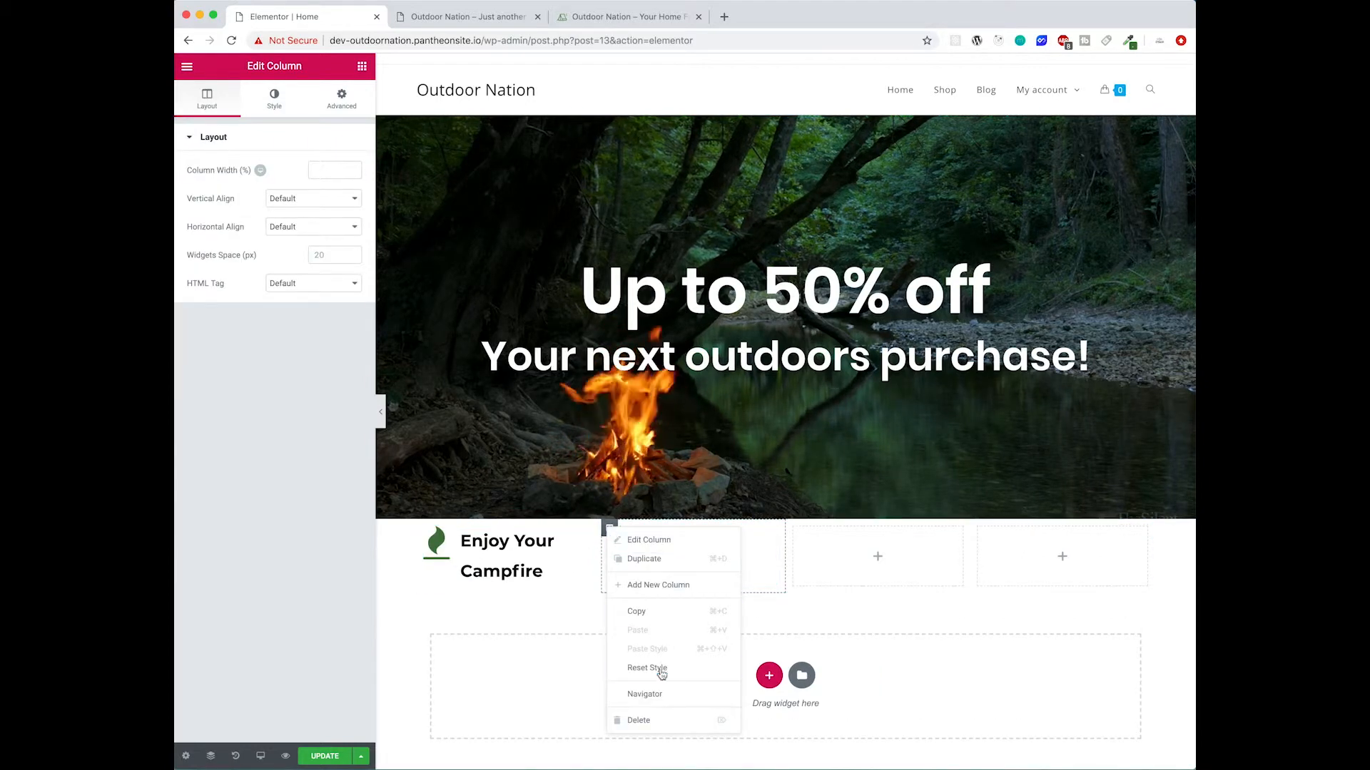
click(657, 559)
- Delete the two empty columns at the end of the row
right_click(867, 528)
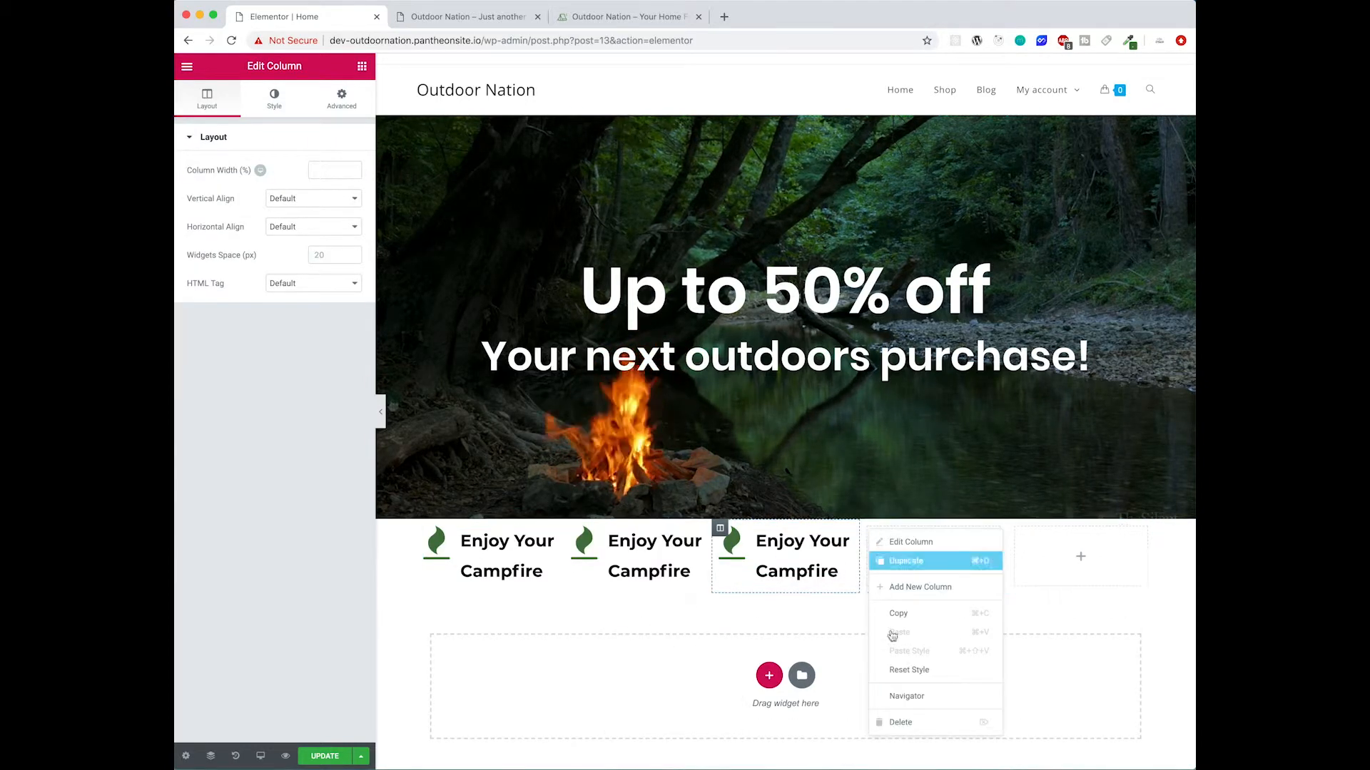
click(900, 721)
right_click(978, 529)
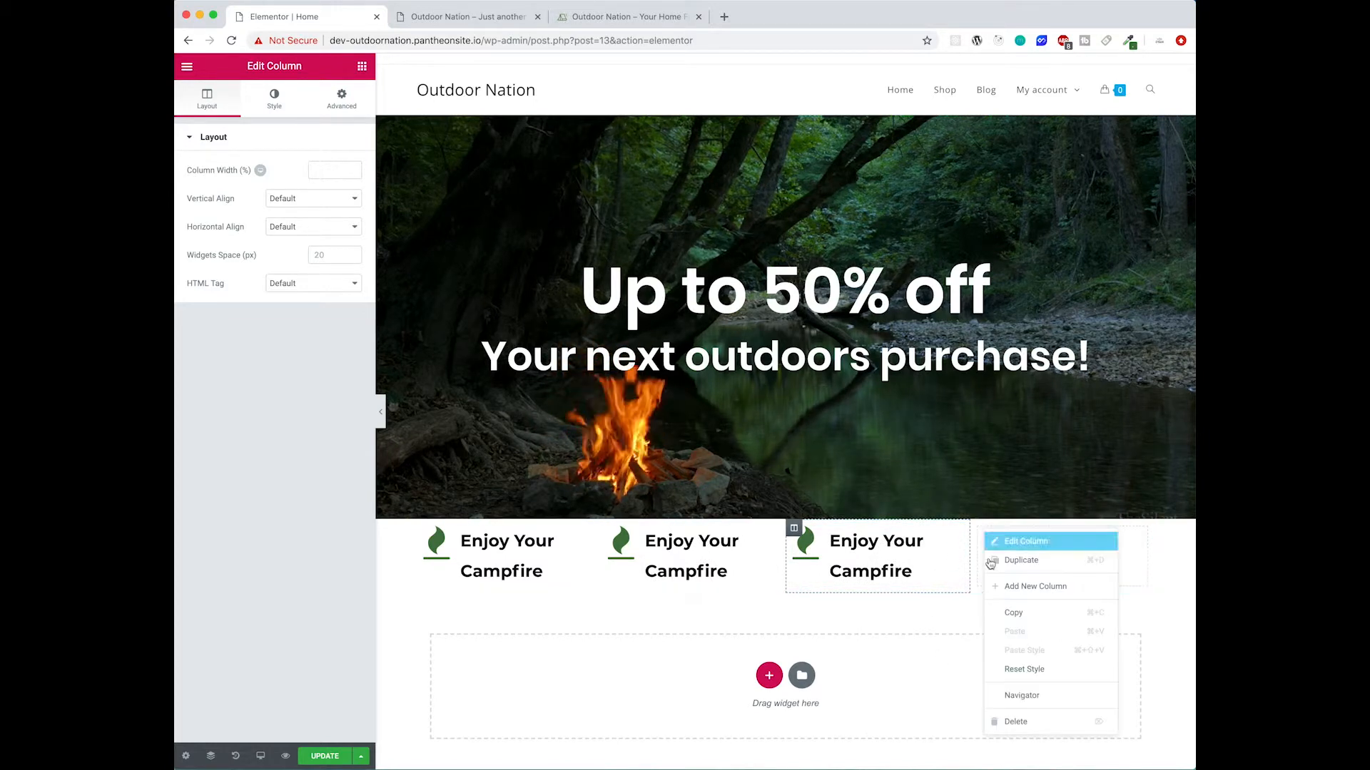
click(1013, 723)
- Change the second list's item text to "New Fishing Gear" and its icon to anchor
click(882, 545)
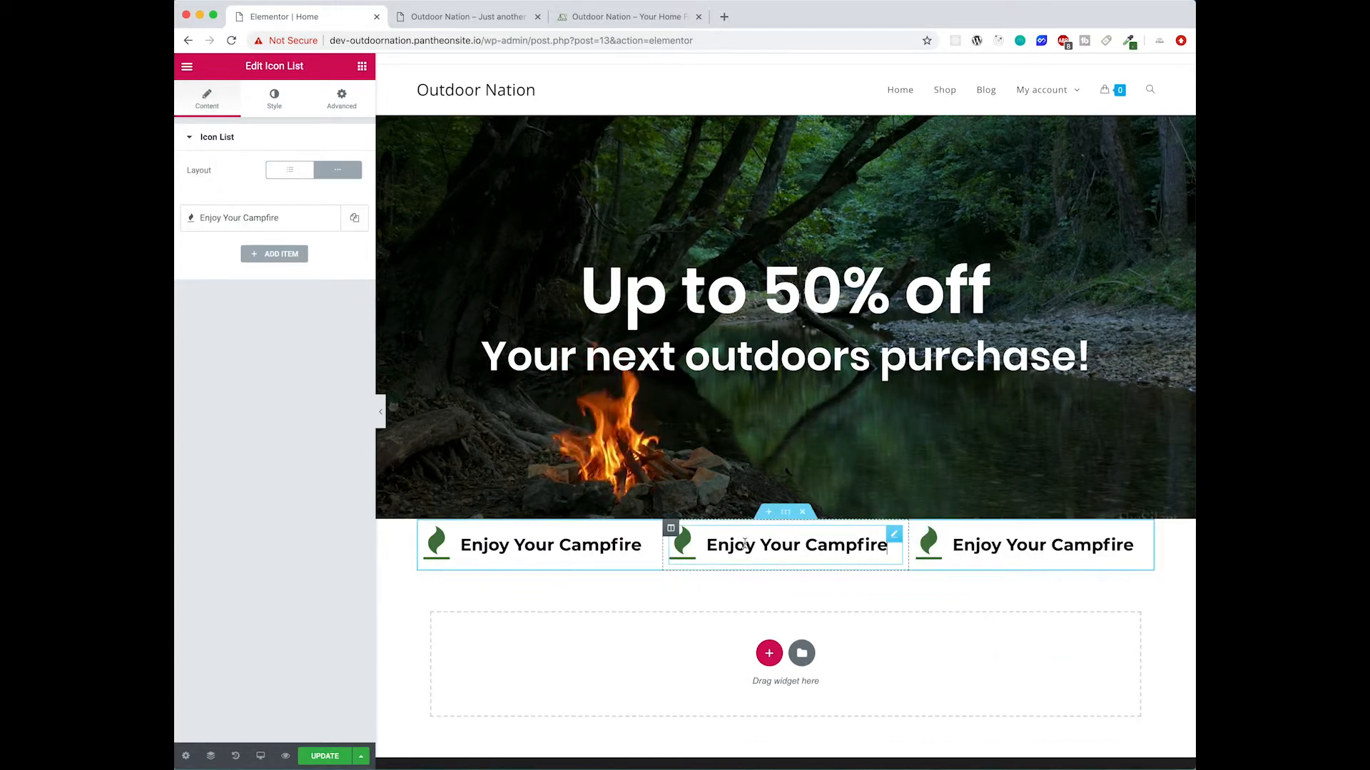
click(271, 217)
triple_click(292, 266)
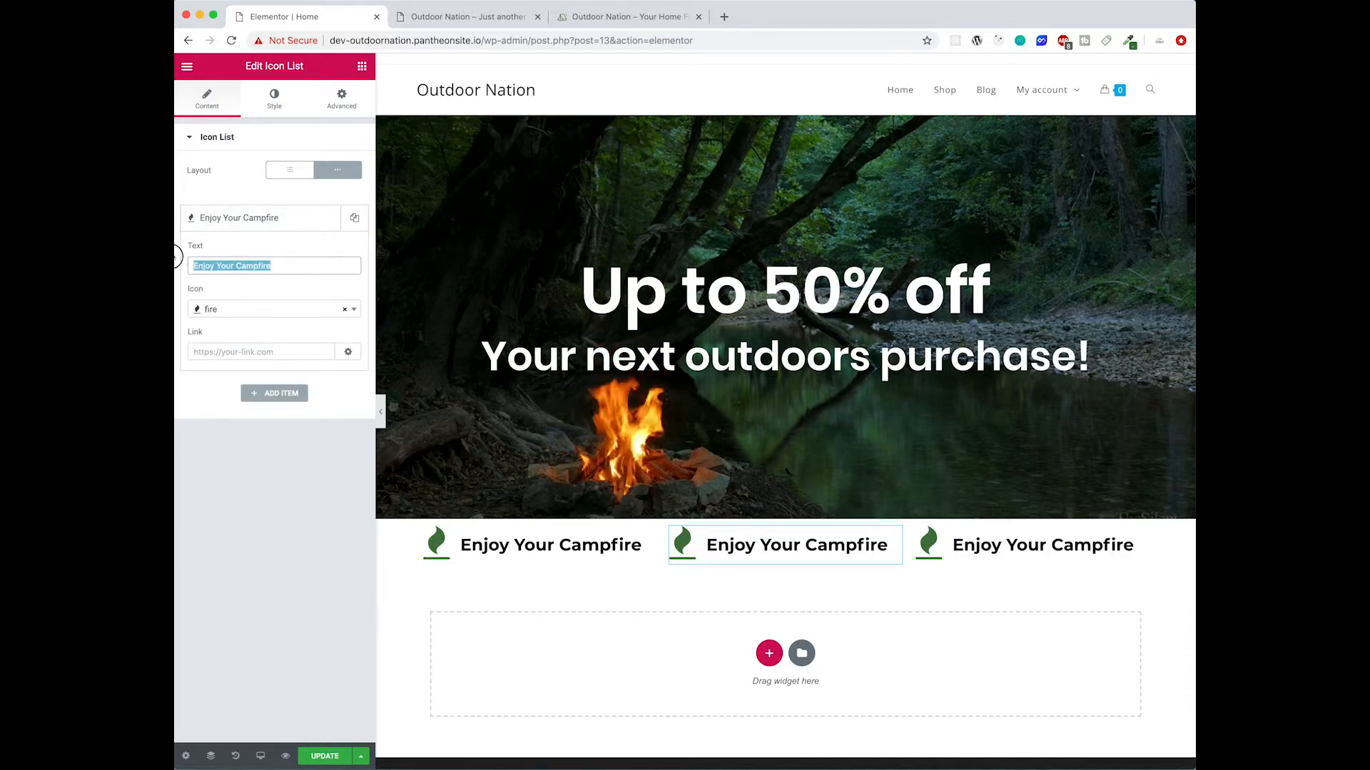
text(New Fishing Gear)
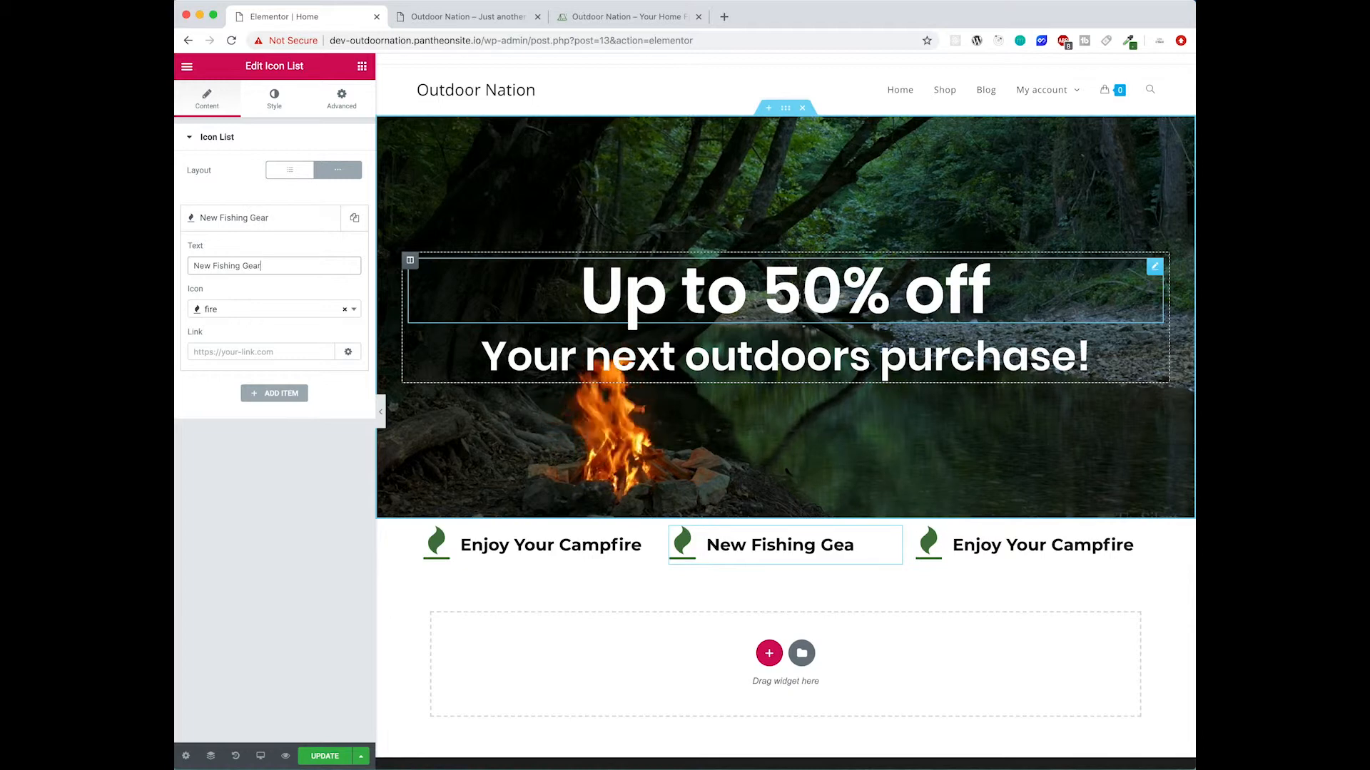
click(278, 308)
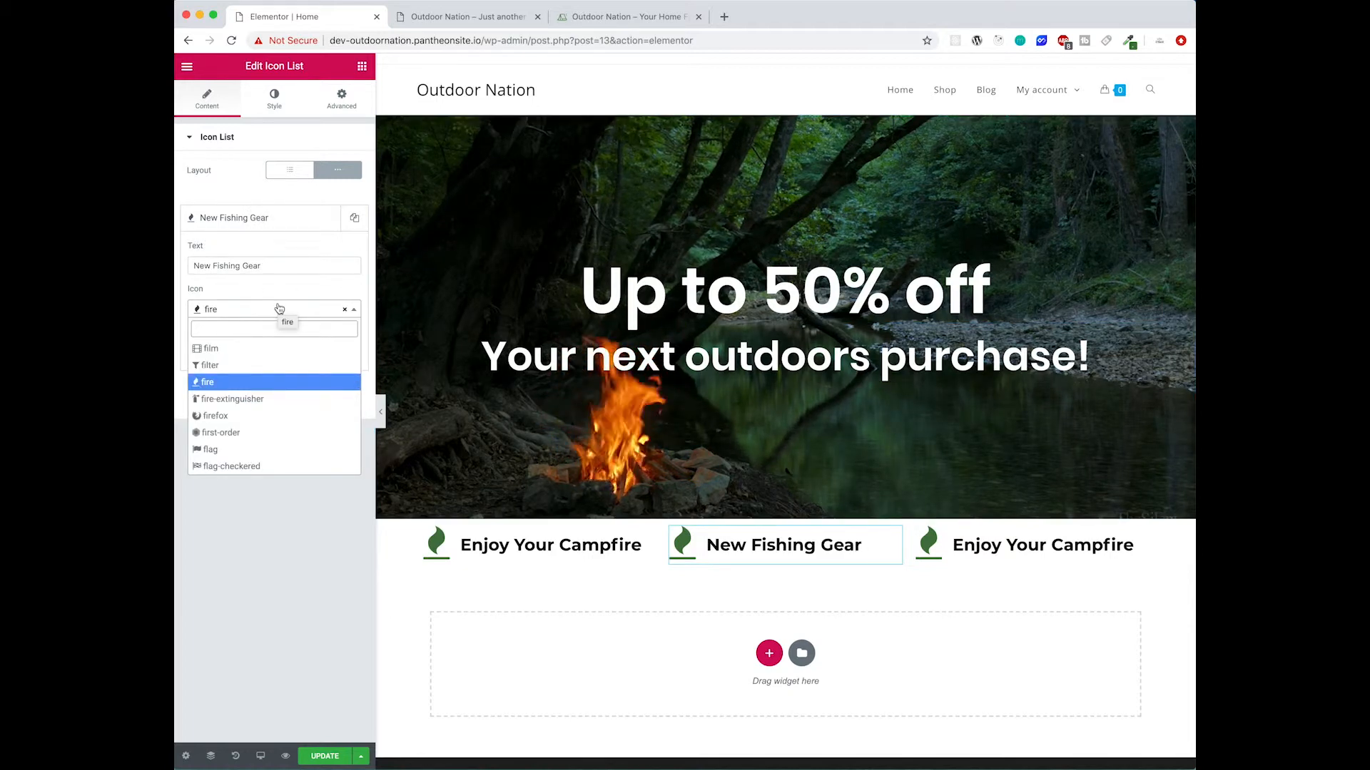
text(ancho)
key(Return)
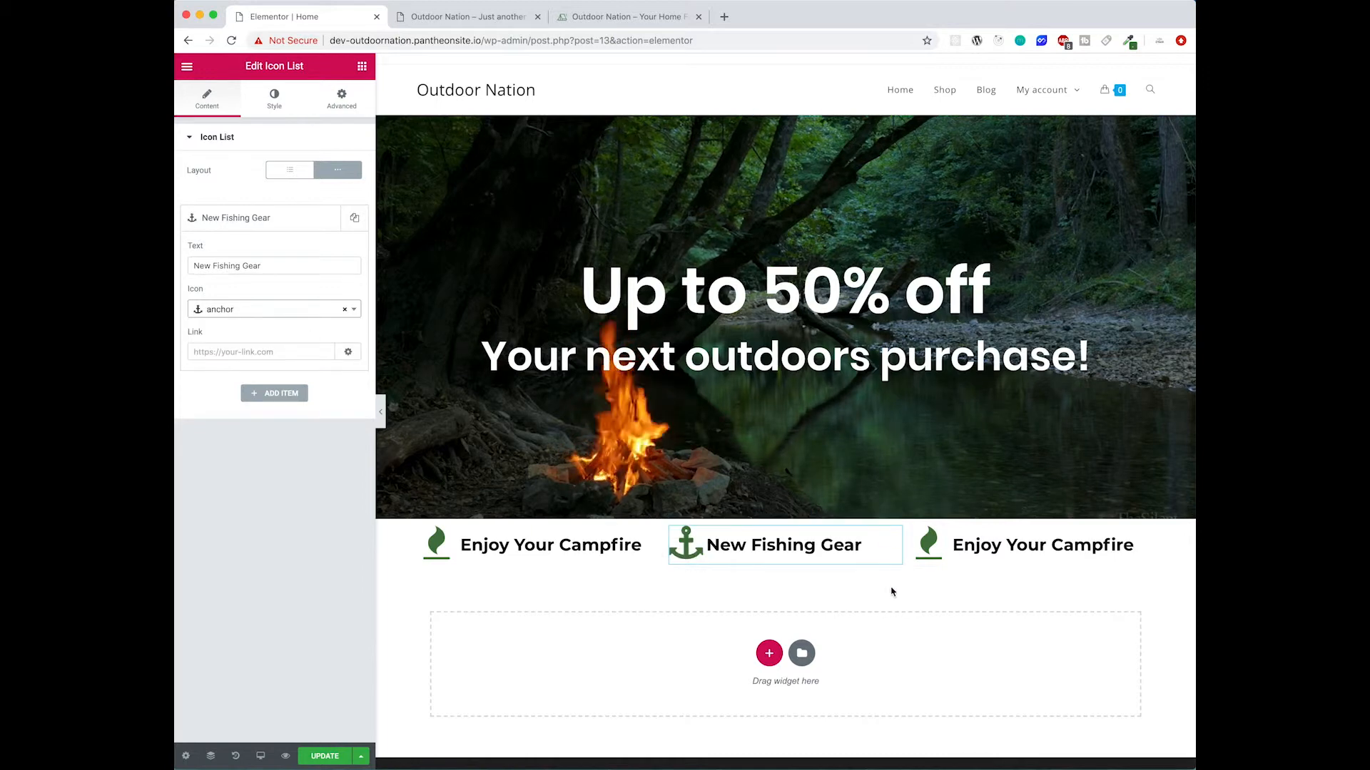
- Change the third list's item text to "Replace Your Tent" and its icon to caret-square-o-up
click(928, 552)
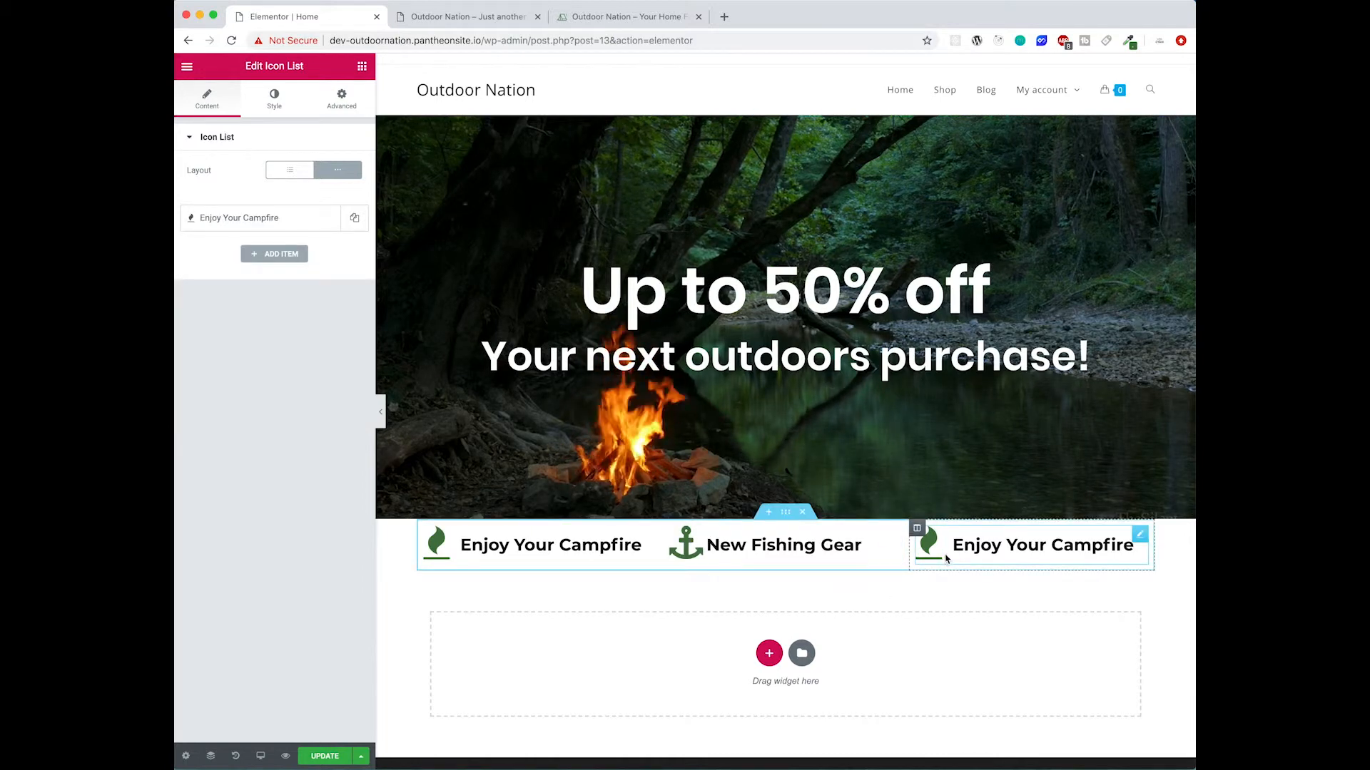
click(291, 226)
triple_click(303, 266)
text(Replace Your Tent)
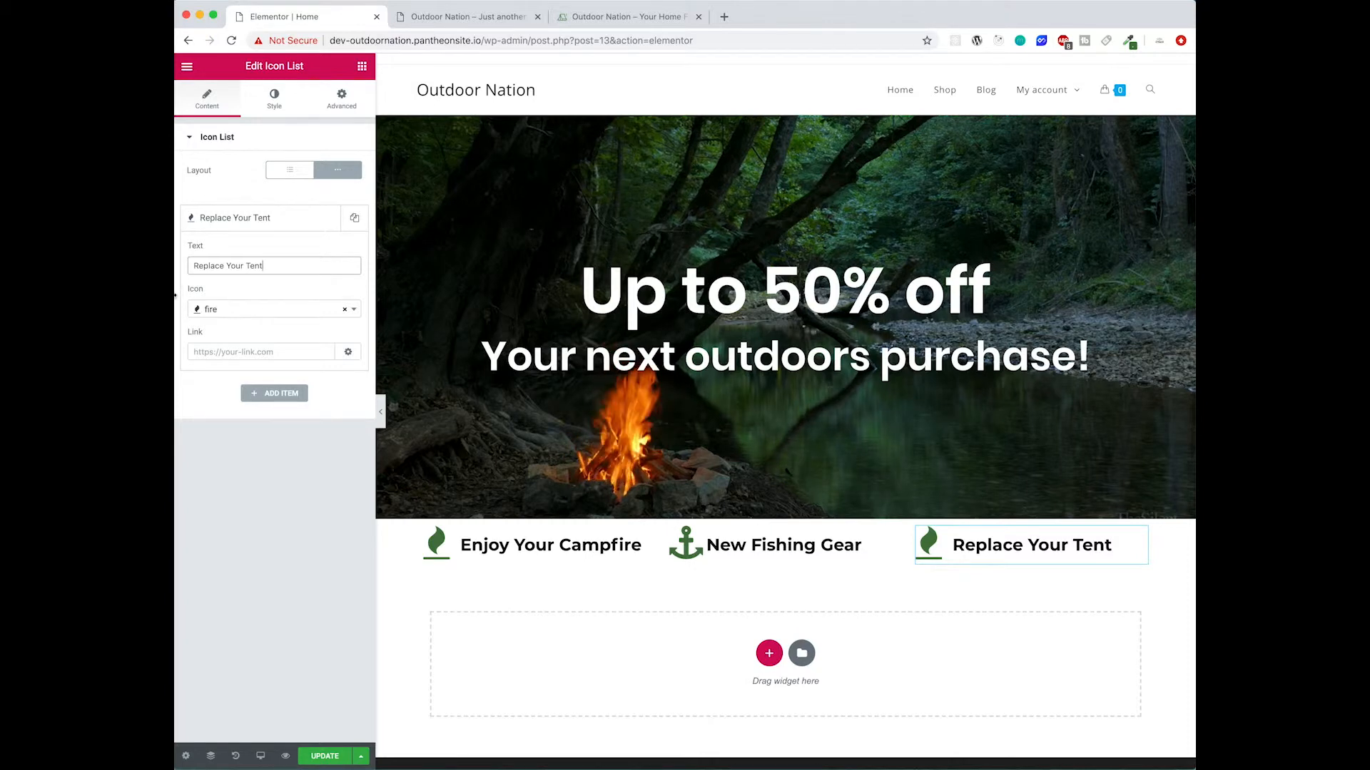
click(215, 307)
text(car)
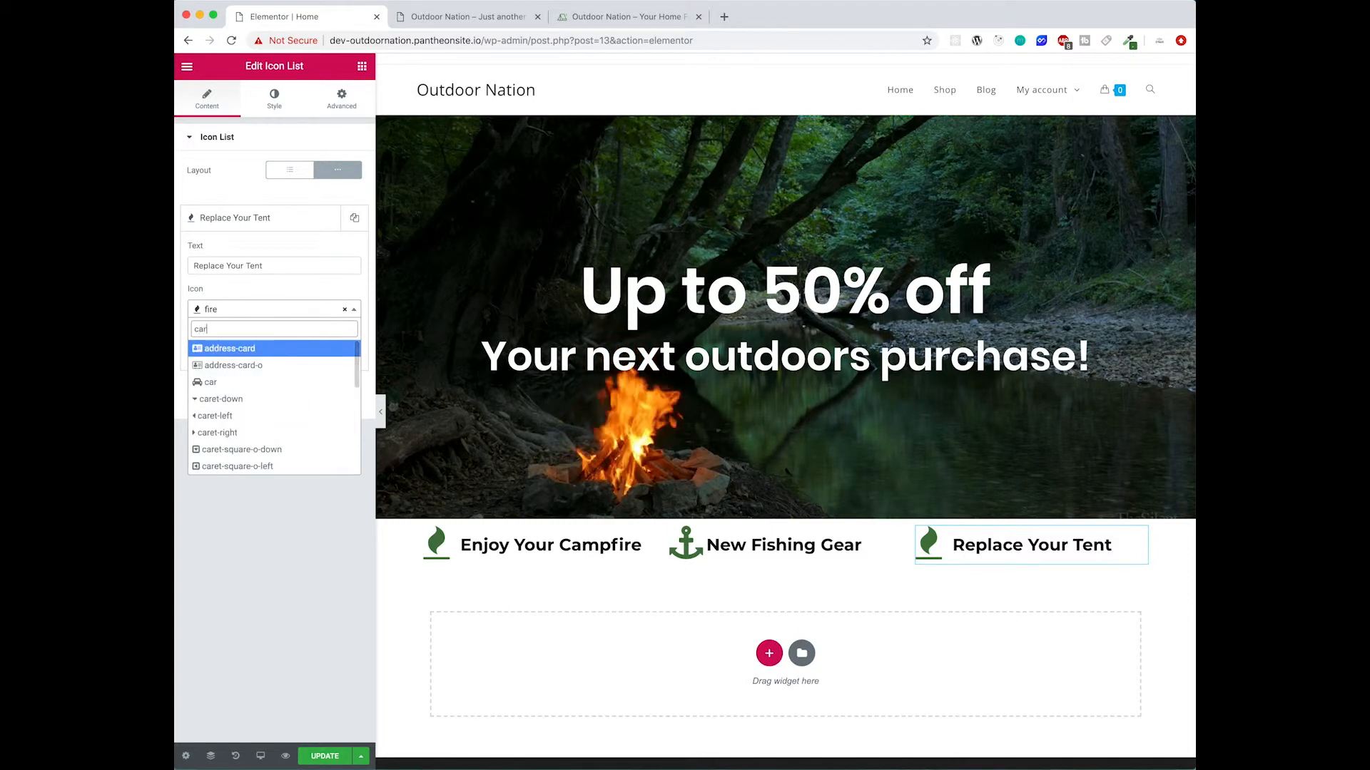
text(ot)
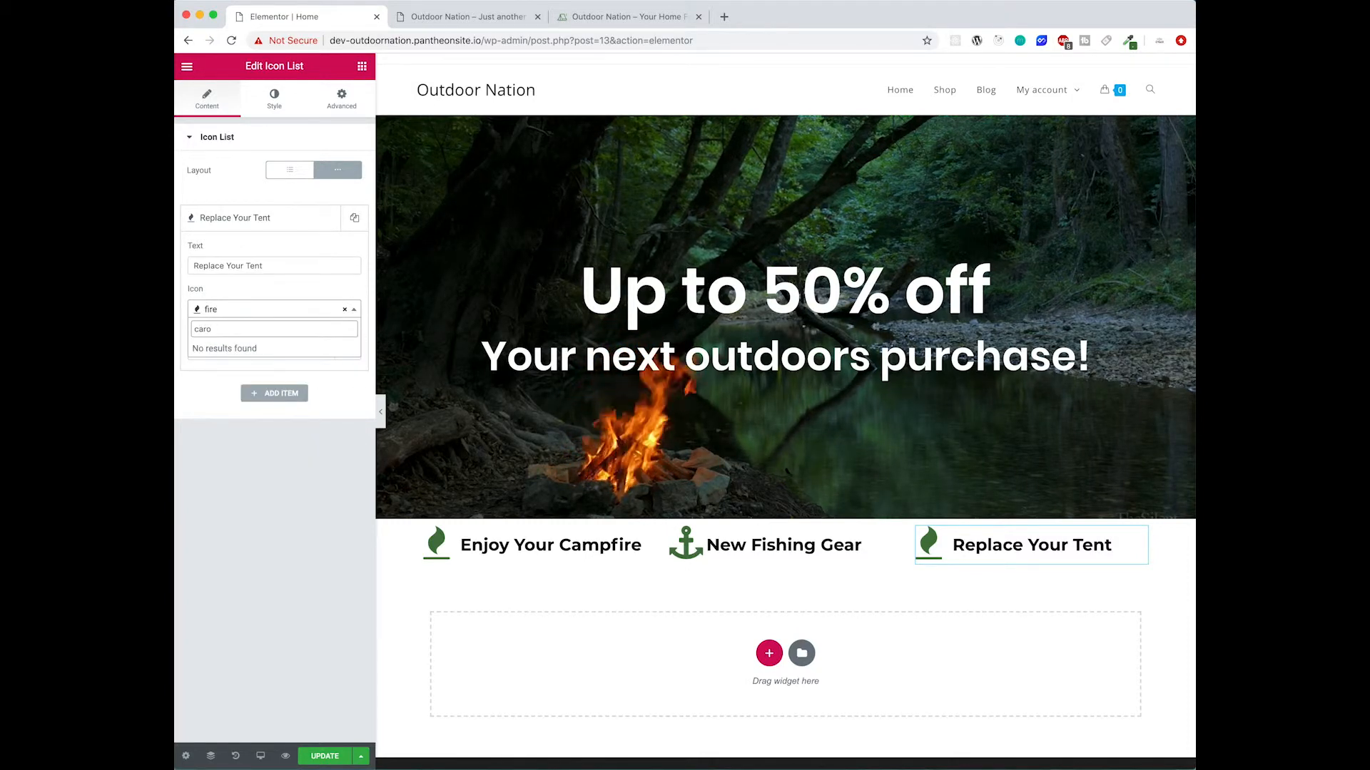
key(BackSpace)
scroll(254, 457, down, 2)
click(256, 459)
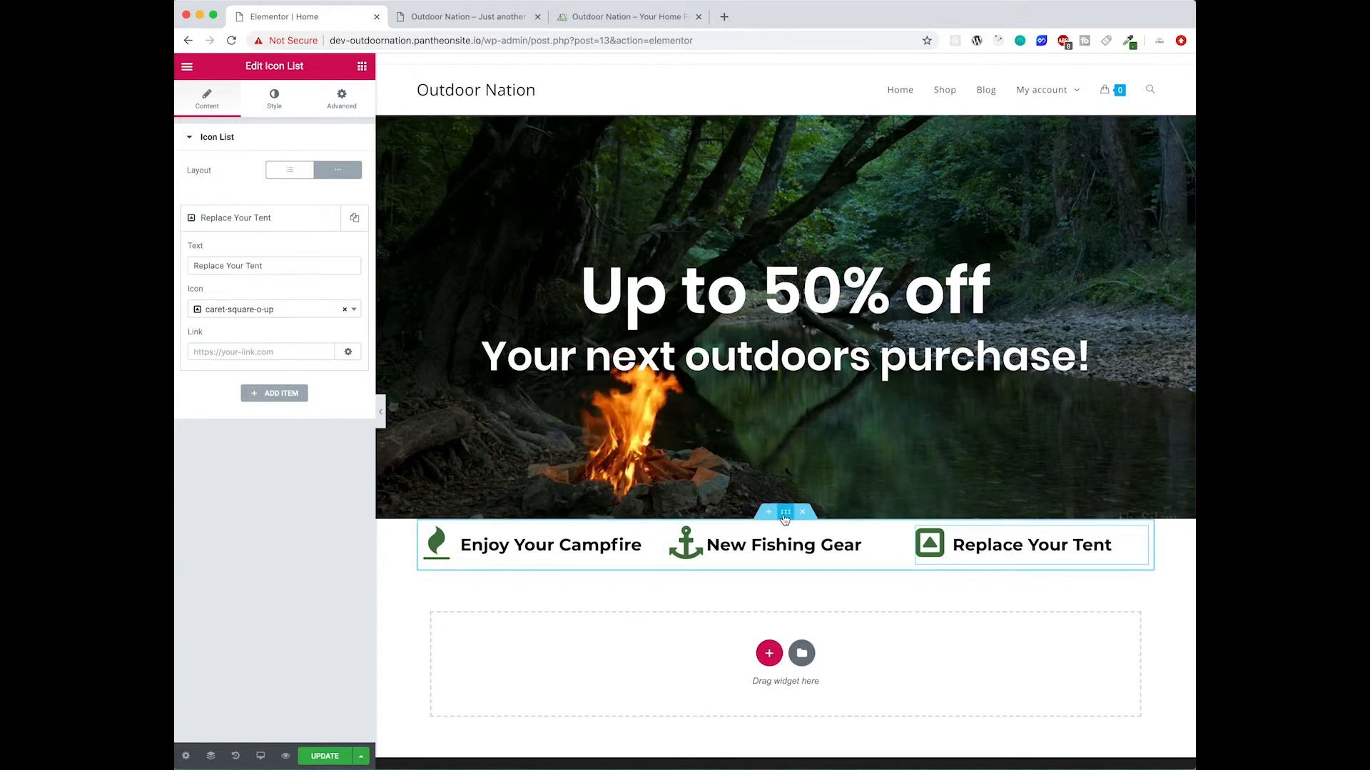
- Set the icon row section's top and bottom padding to 20
click(785, 512)
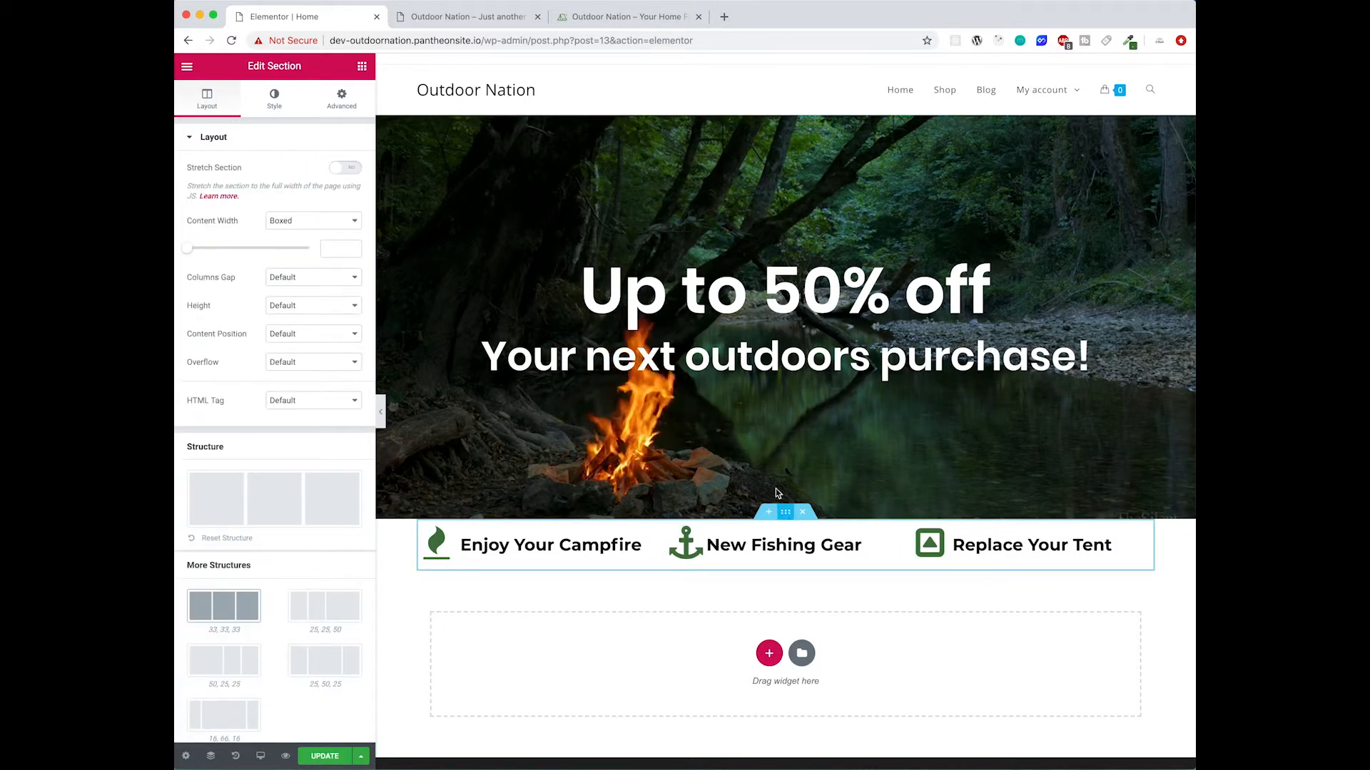
click(345, 109)
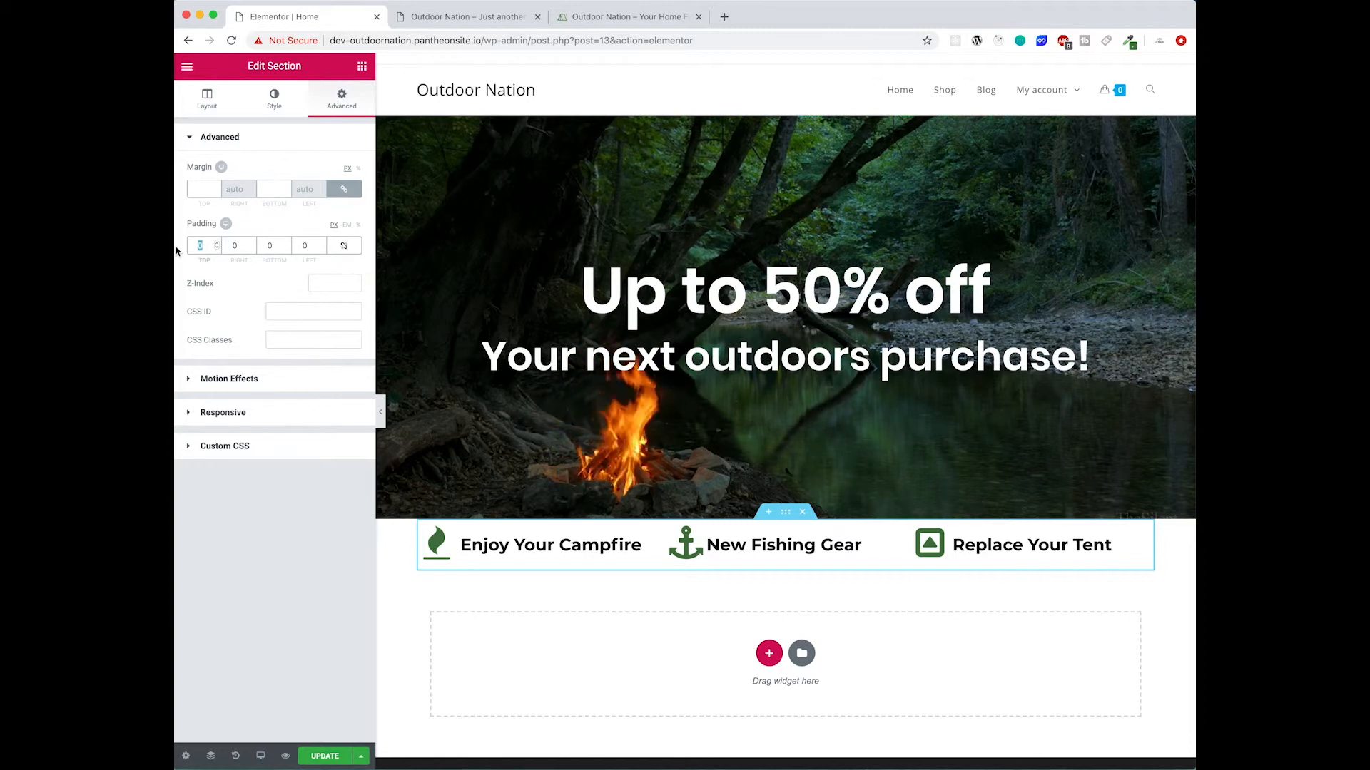
text(30)
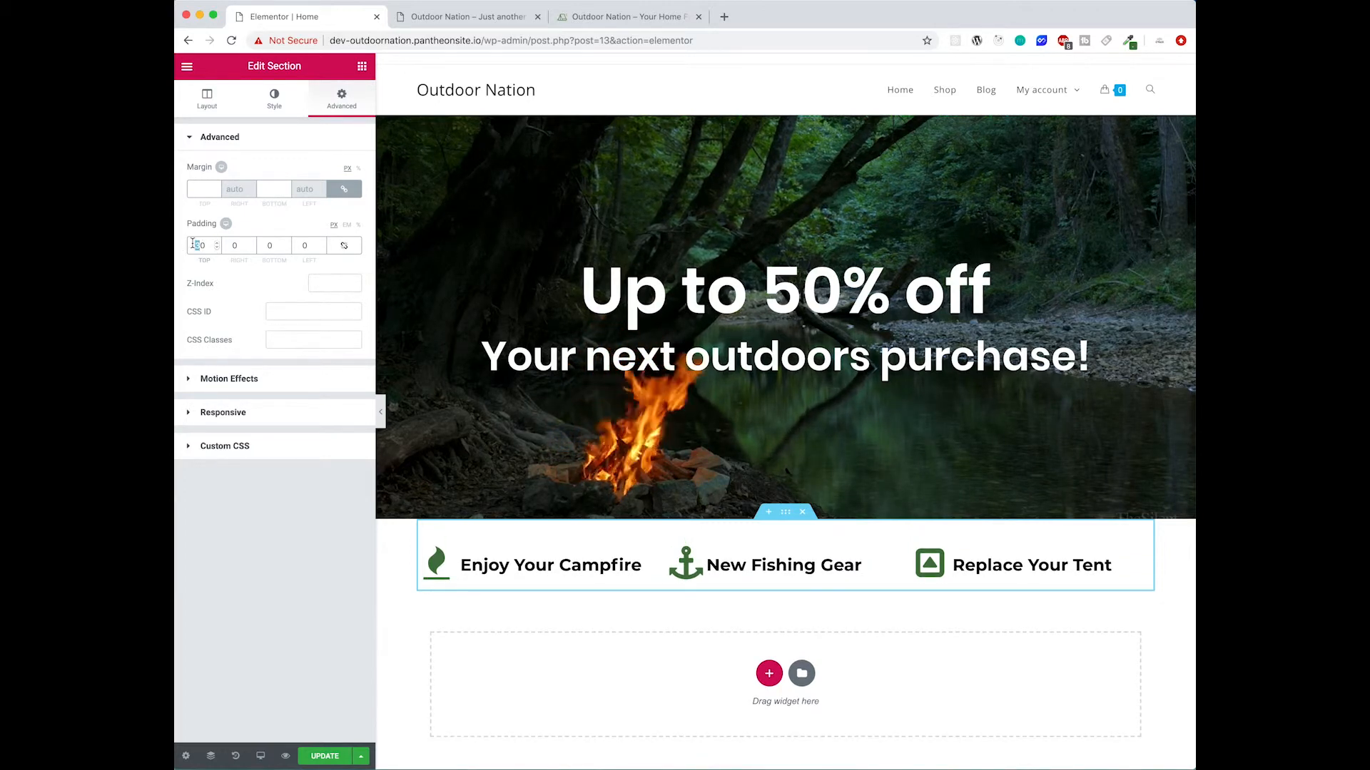
text(2)
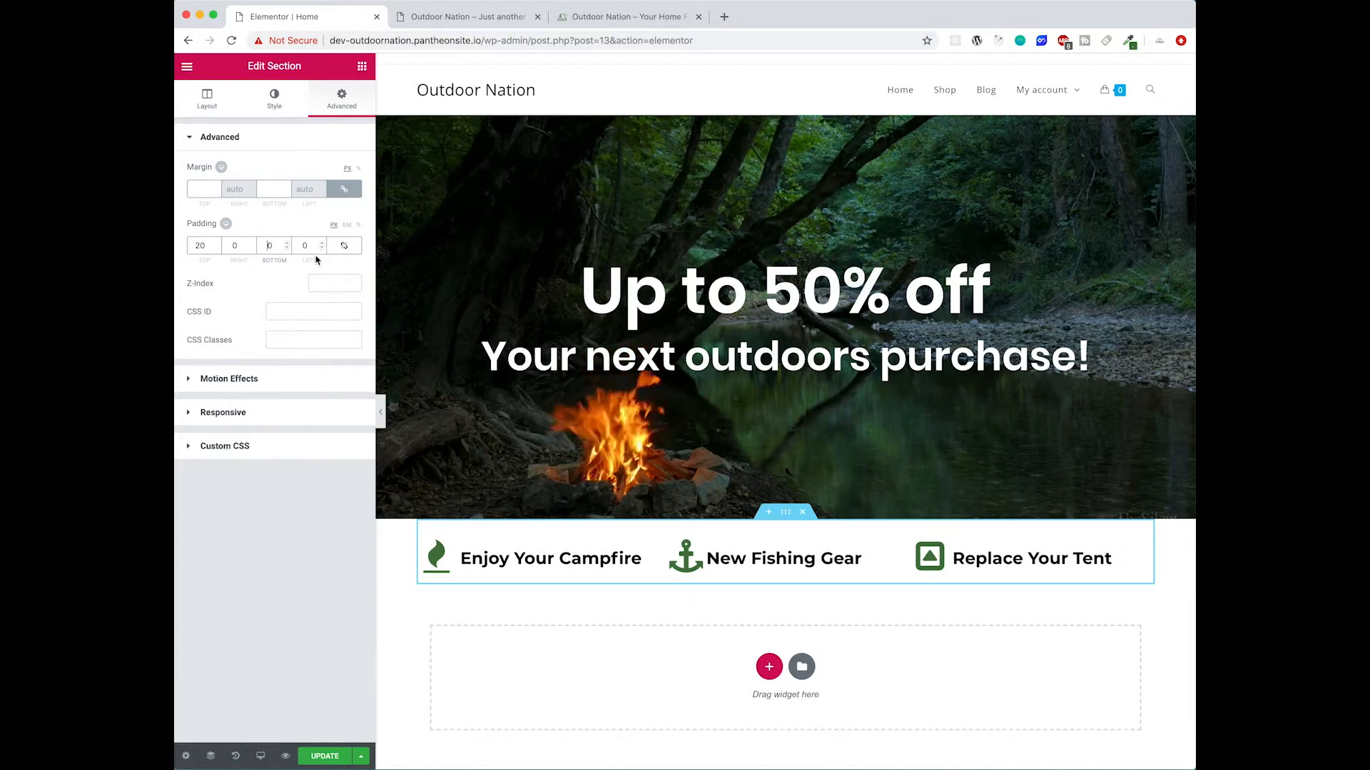
text(2)
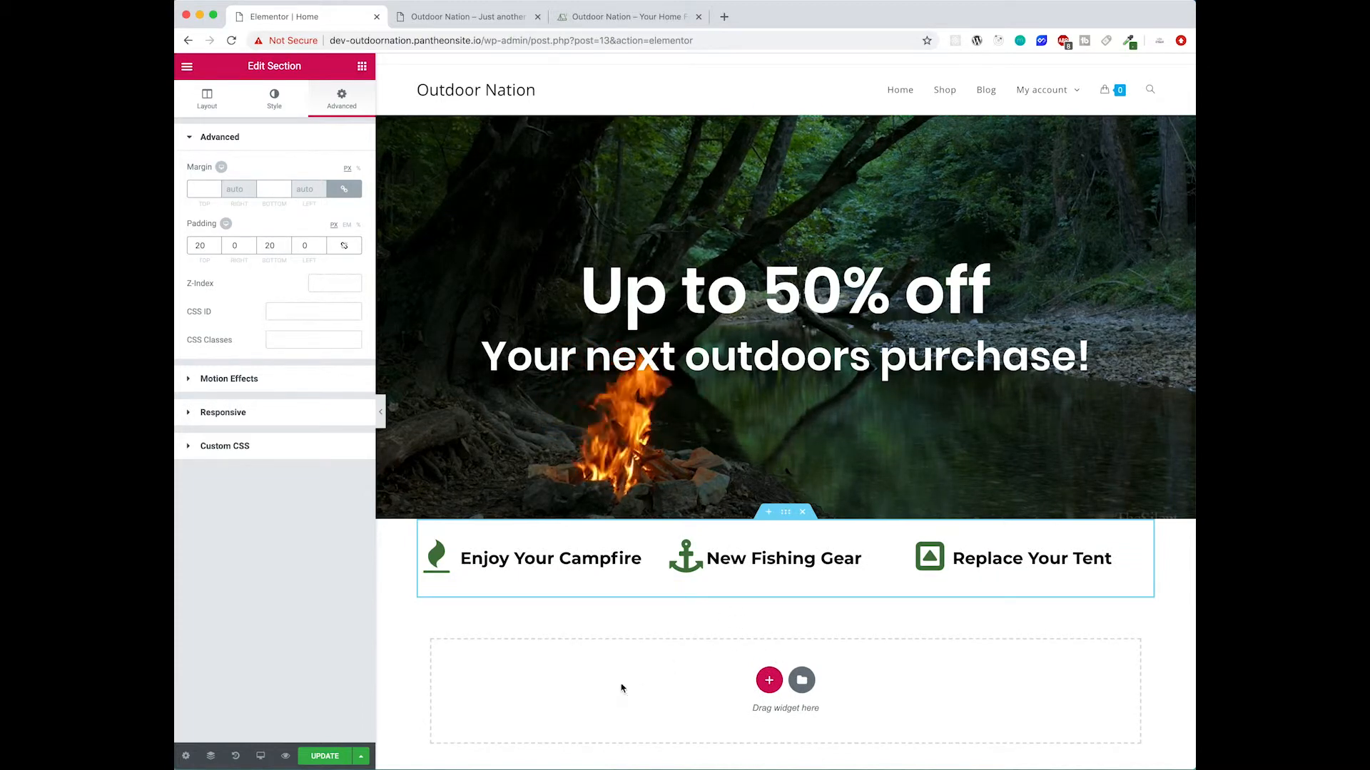
- Reload the live site tab to review the updated home page
click(462, 16)
click(232, 40)
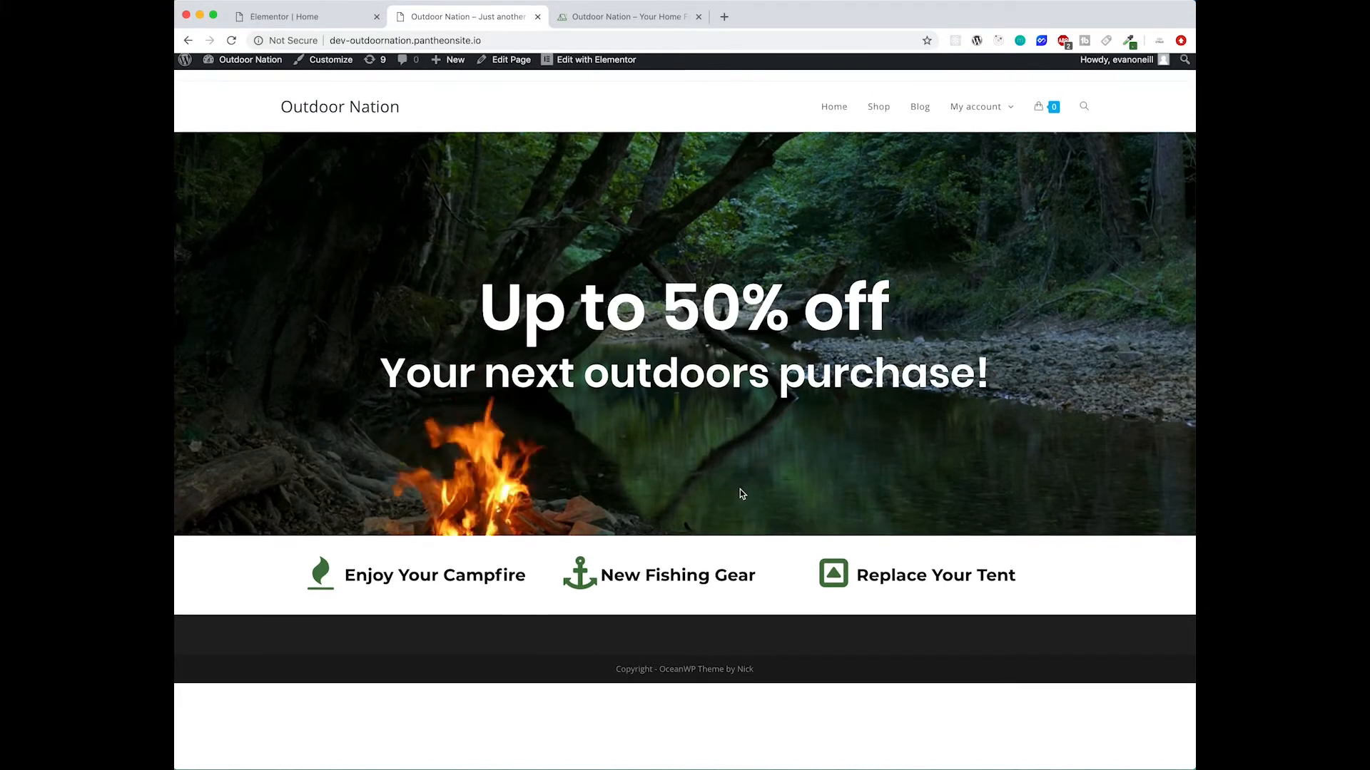
click(304, 17)
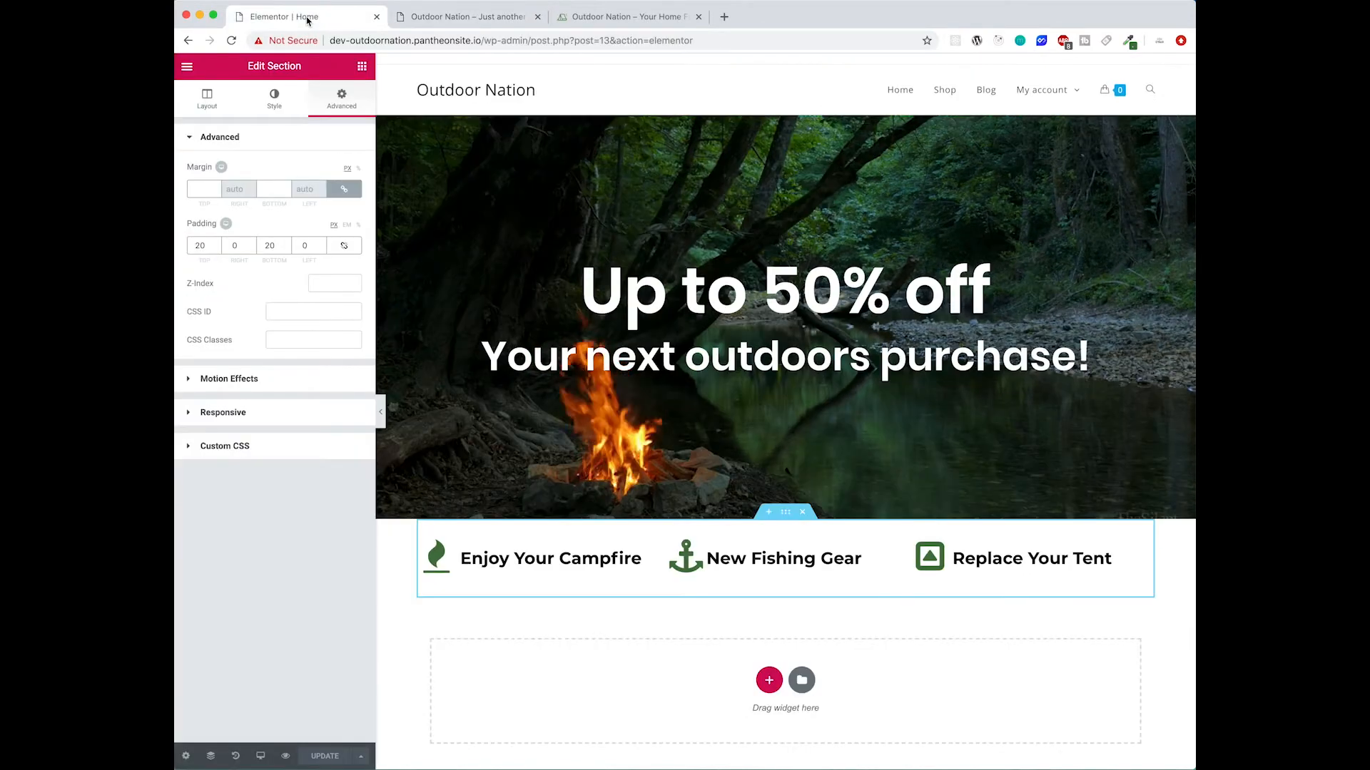
- Switch to the mobile preview and set the first list's text size to 22 for mobile
click(260, 756)
click(228, 723)
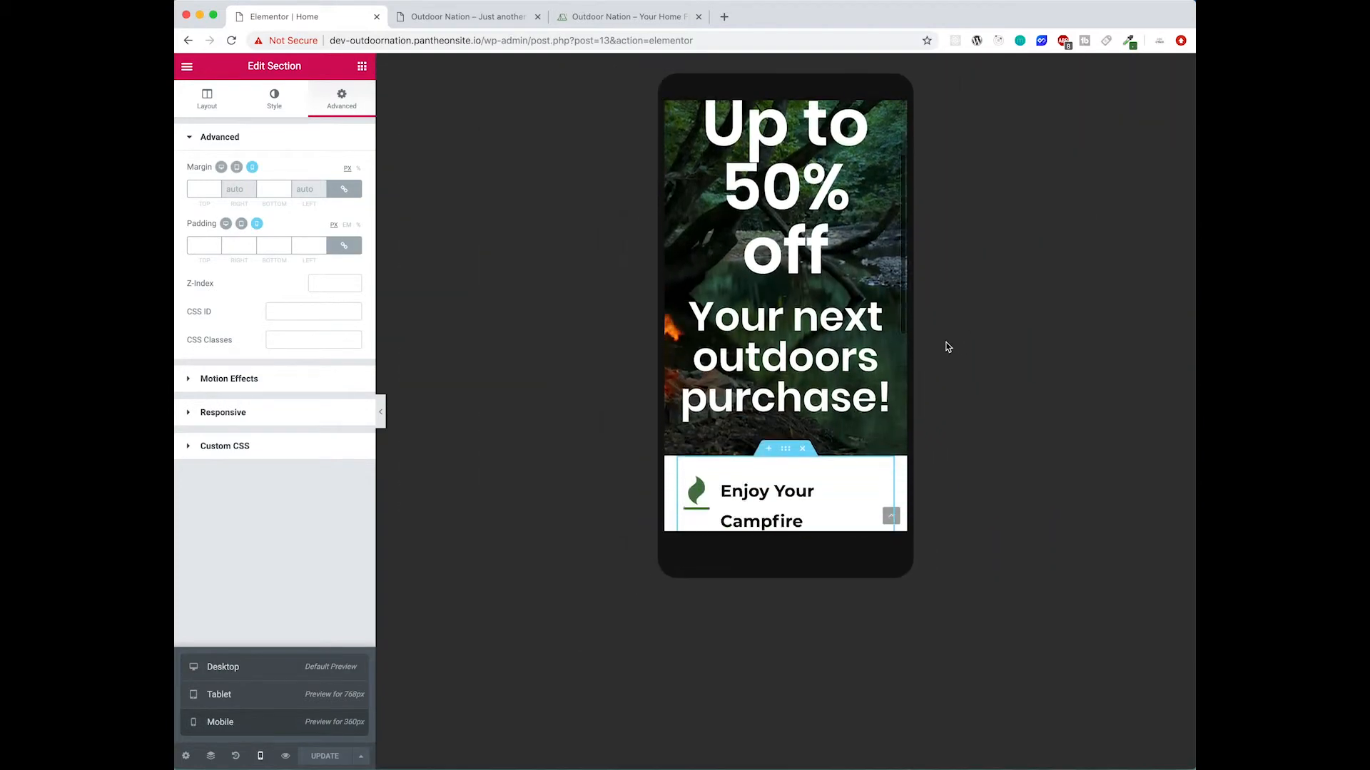
scroll(812, 387, down, 1)
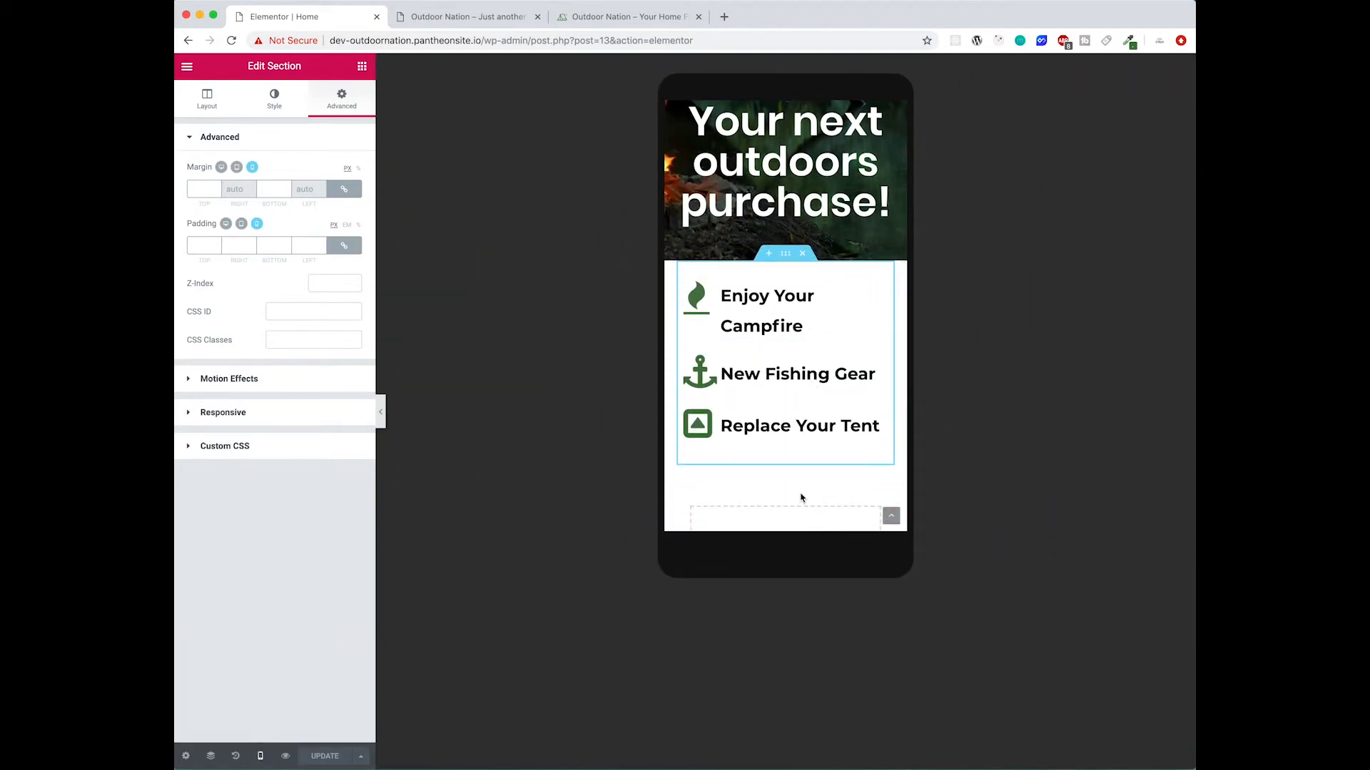
click(760, 304)
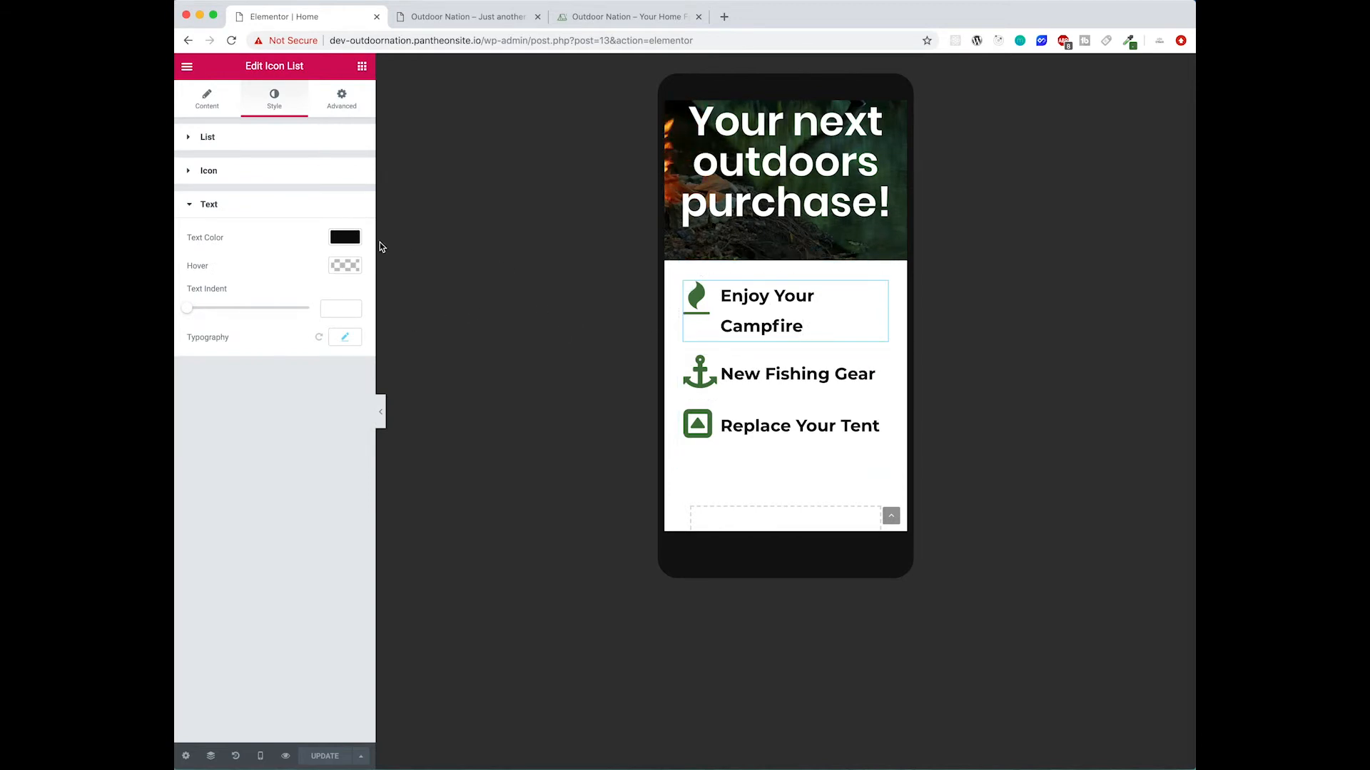
click(346, 338)
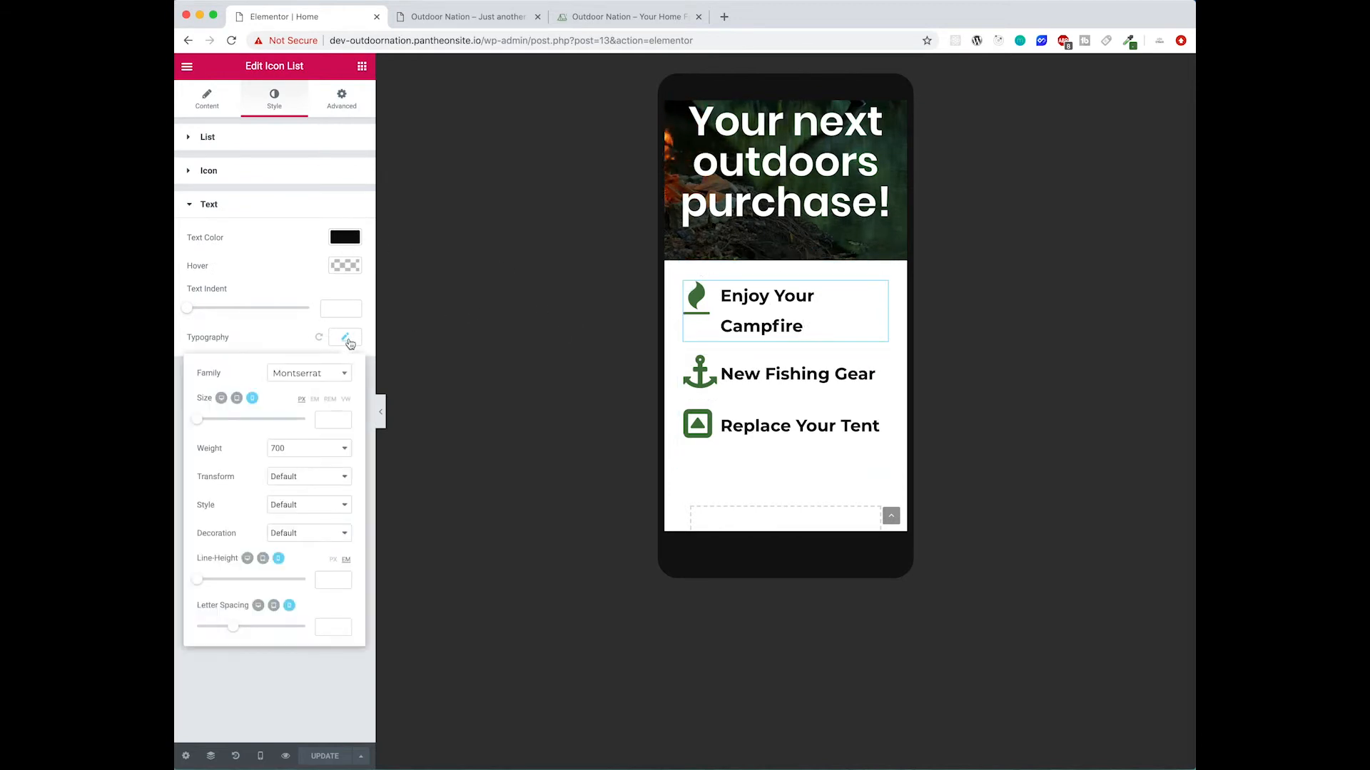
drag(212, 425, 210, 426)
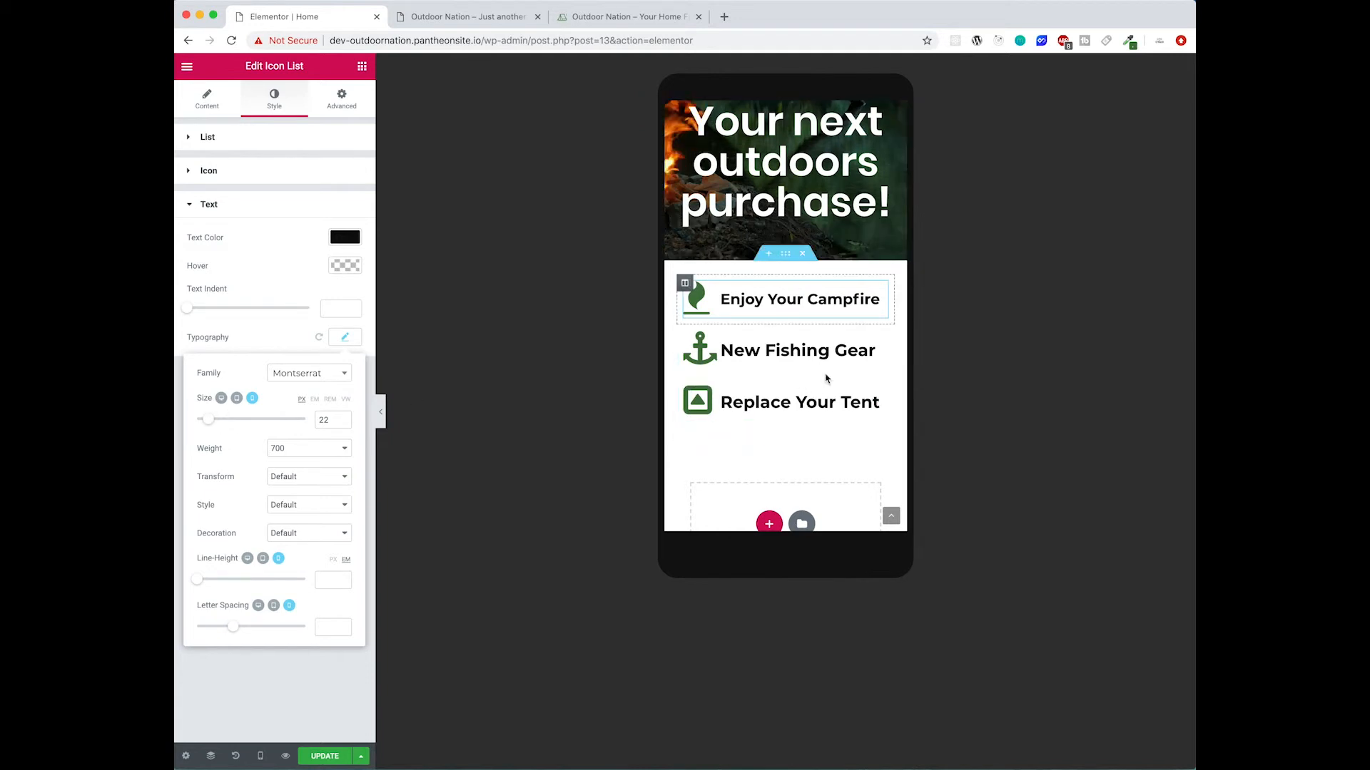
- Set the "Your next outdoors purchase!" heading's text size to 28 for mobile
click(797, 415)
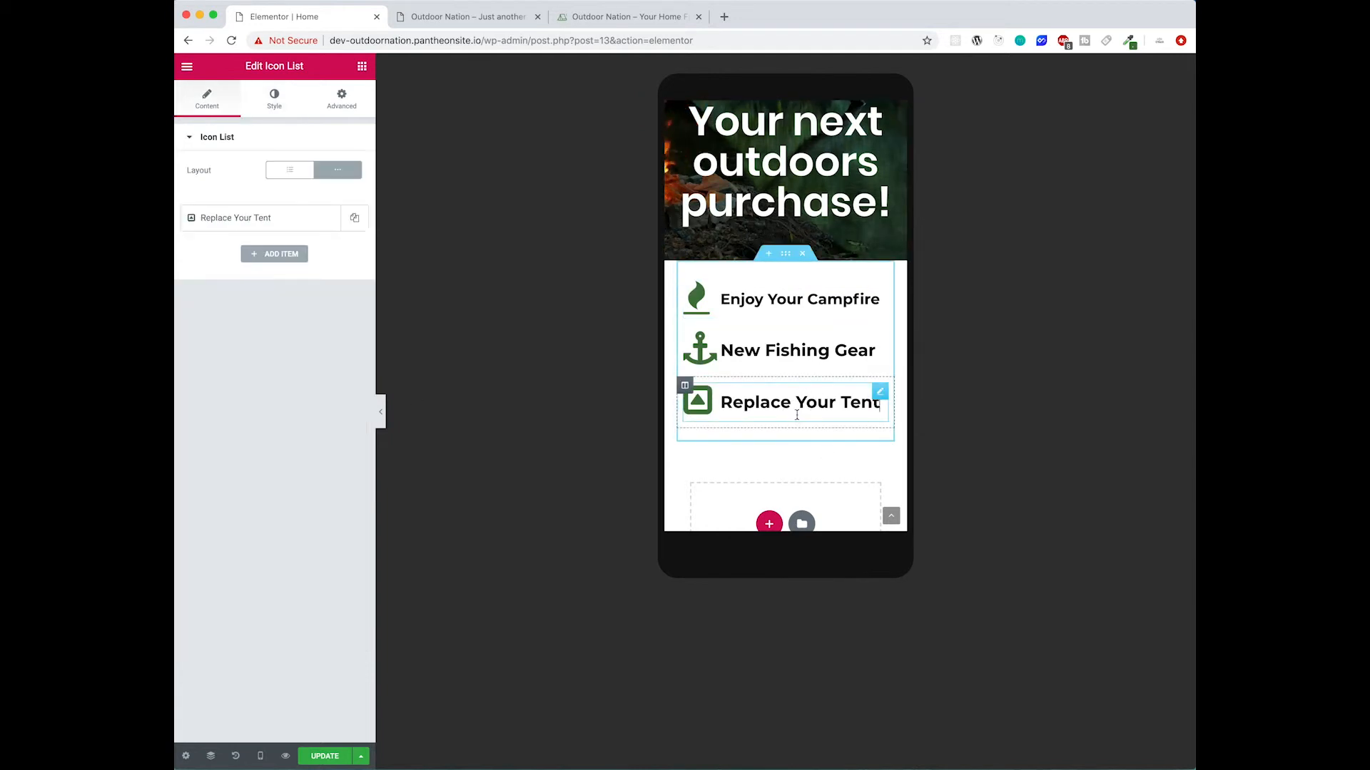
click(792, 207)
scroll(797, 362, up, 3)
scroll(797, 362, up, 3)
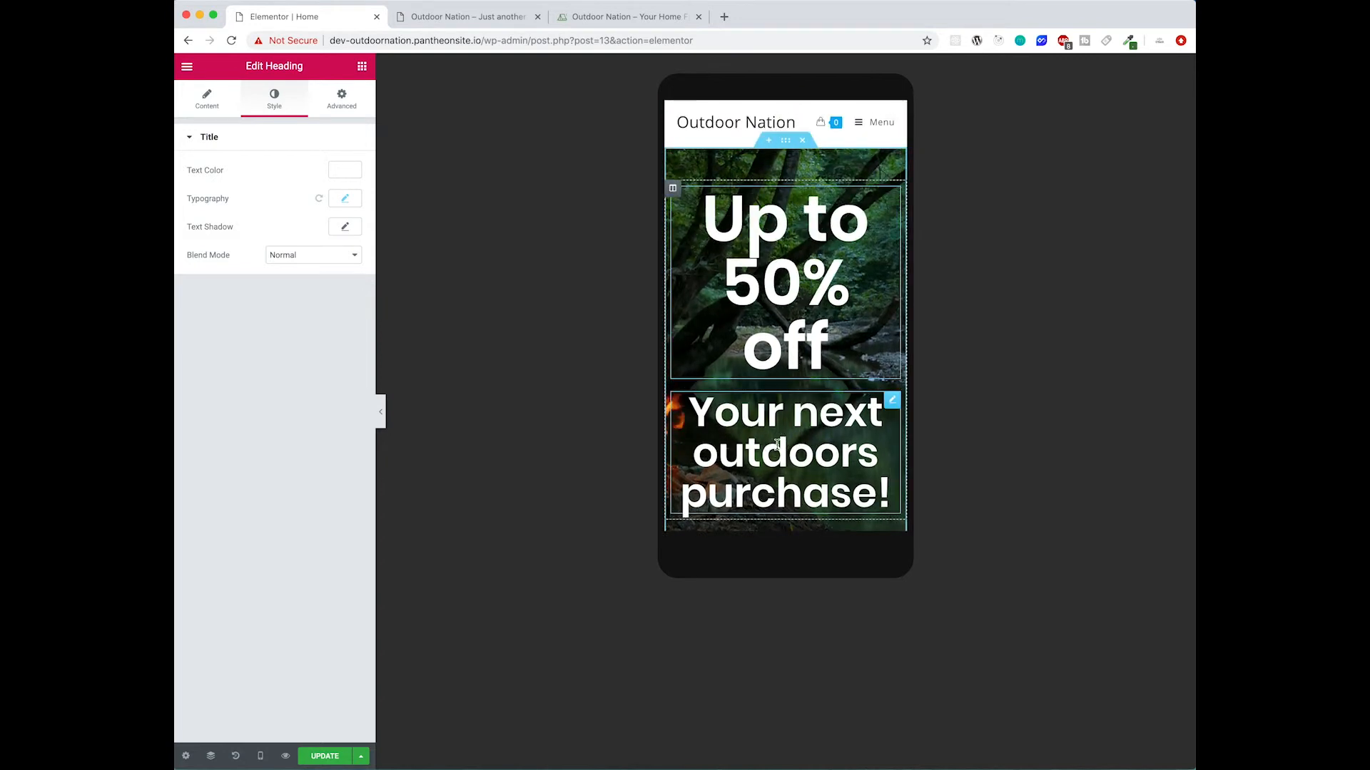
click(347, 198)
drag(199, 287, 214, 286)
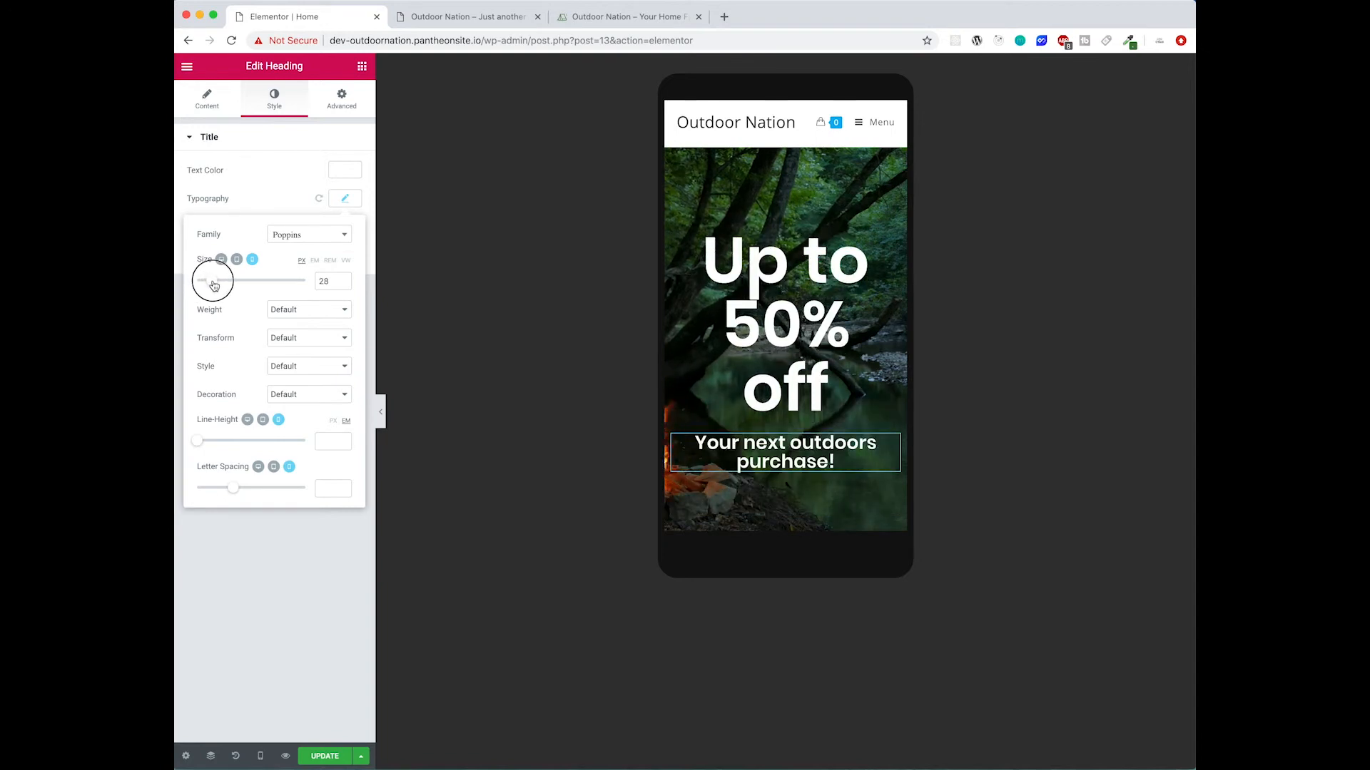
- Set the "Up to 50% off" heading's text size to 37 for mobile
click(819, 287)
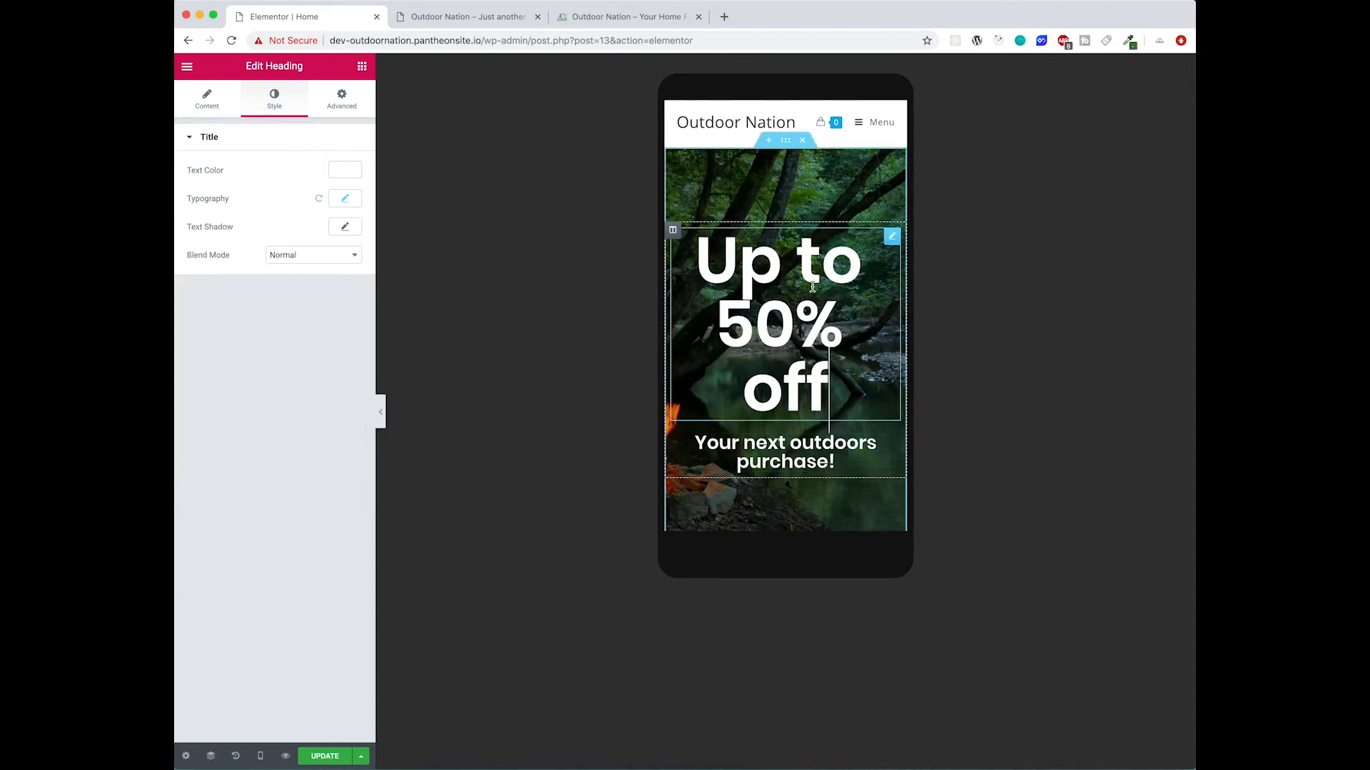
click(338, 204)
drag(204, 284, 222, 285)
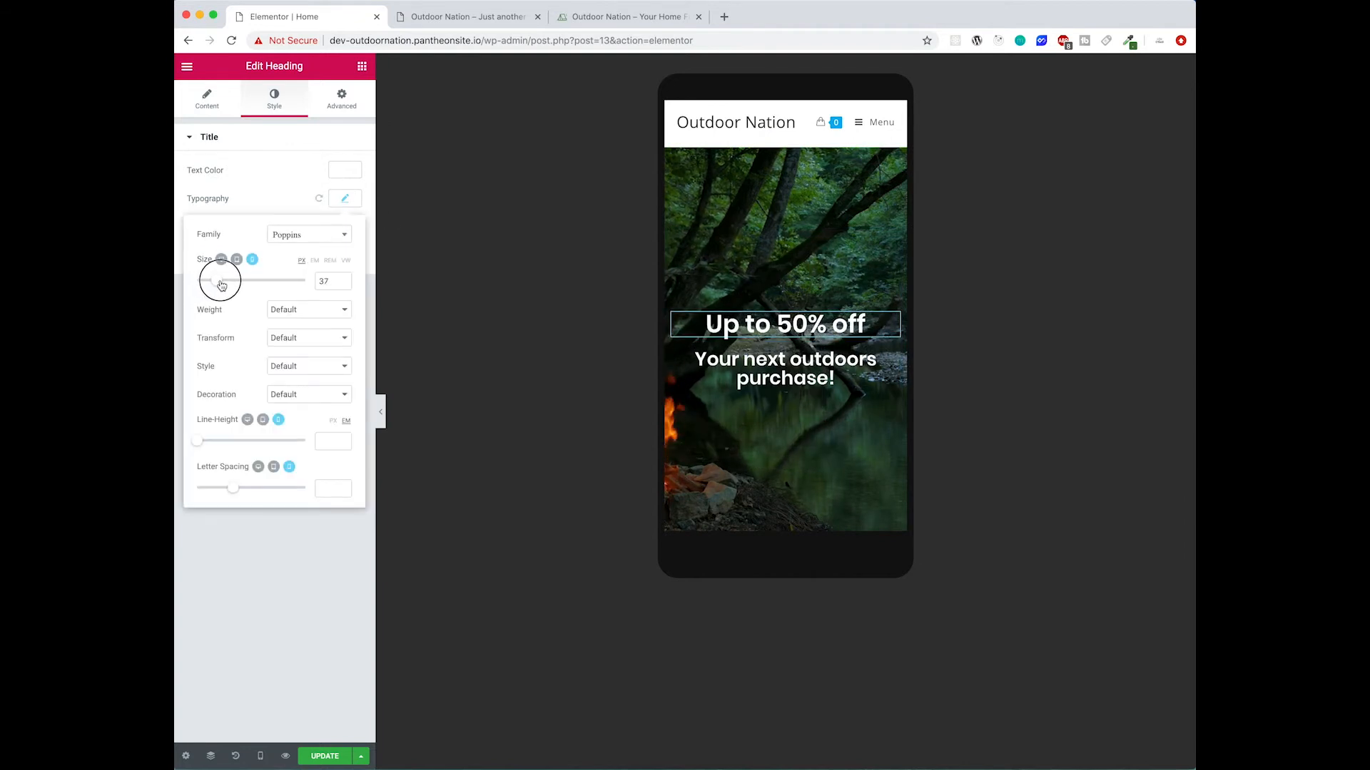
scroll(744, 285, down, 10)
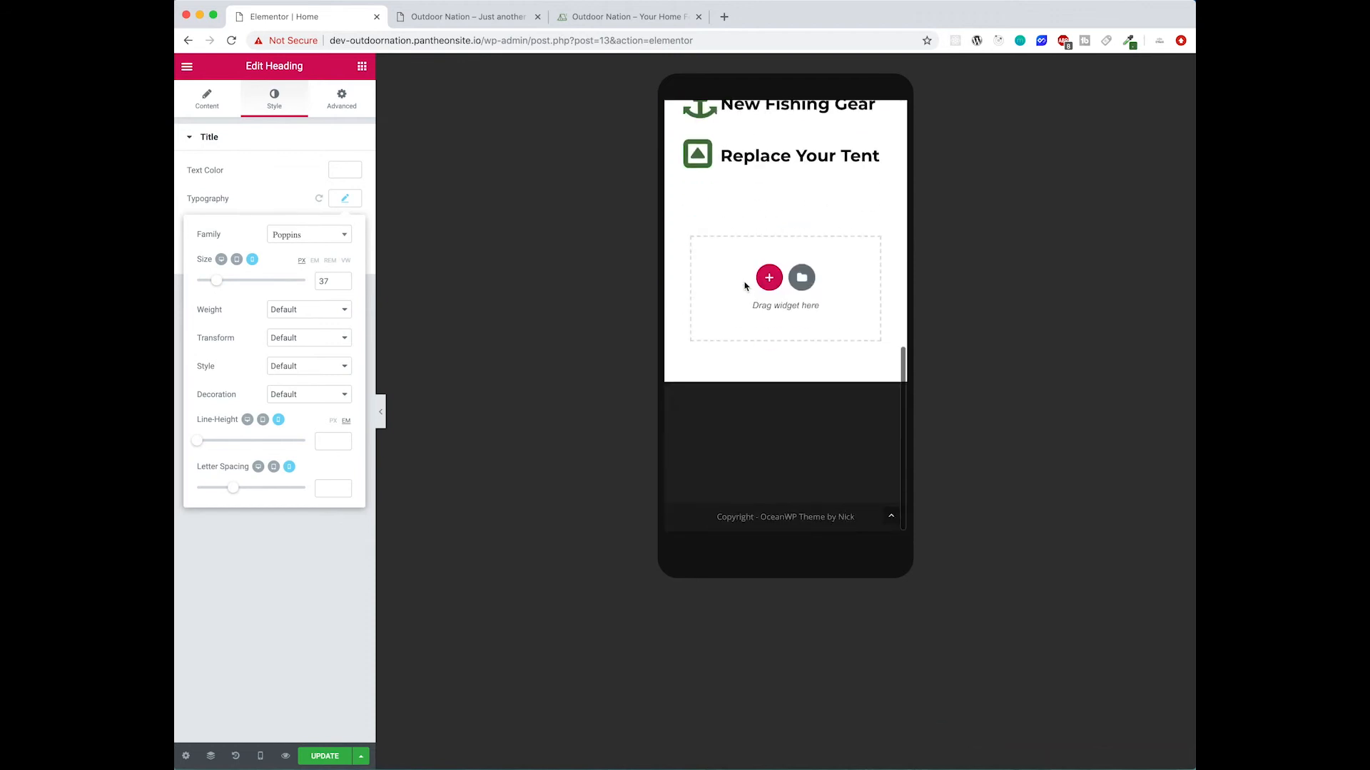
scroll(744, 285, up, 10)
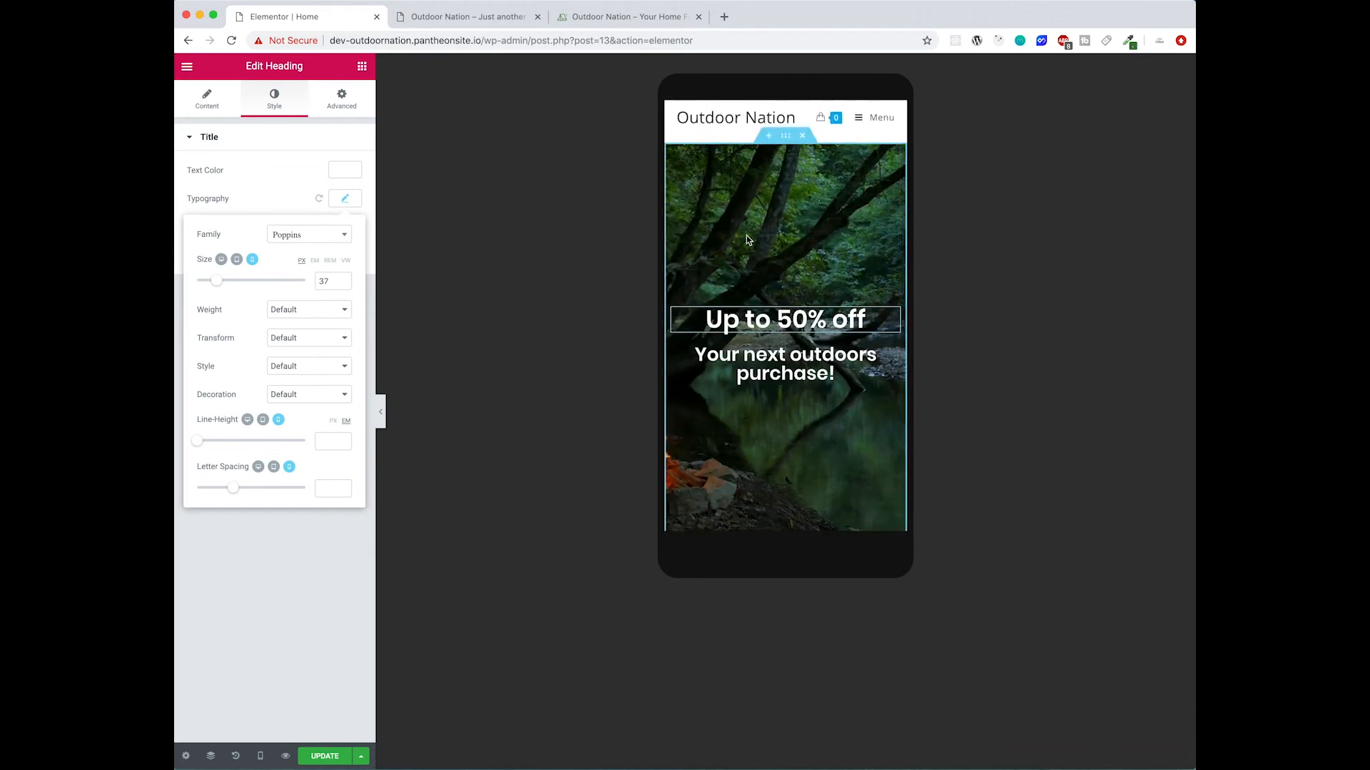
click(301, 685)
- Switch the preview back to desktop and save the page with Update
click(261, 758)
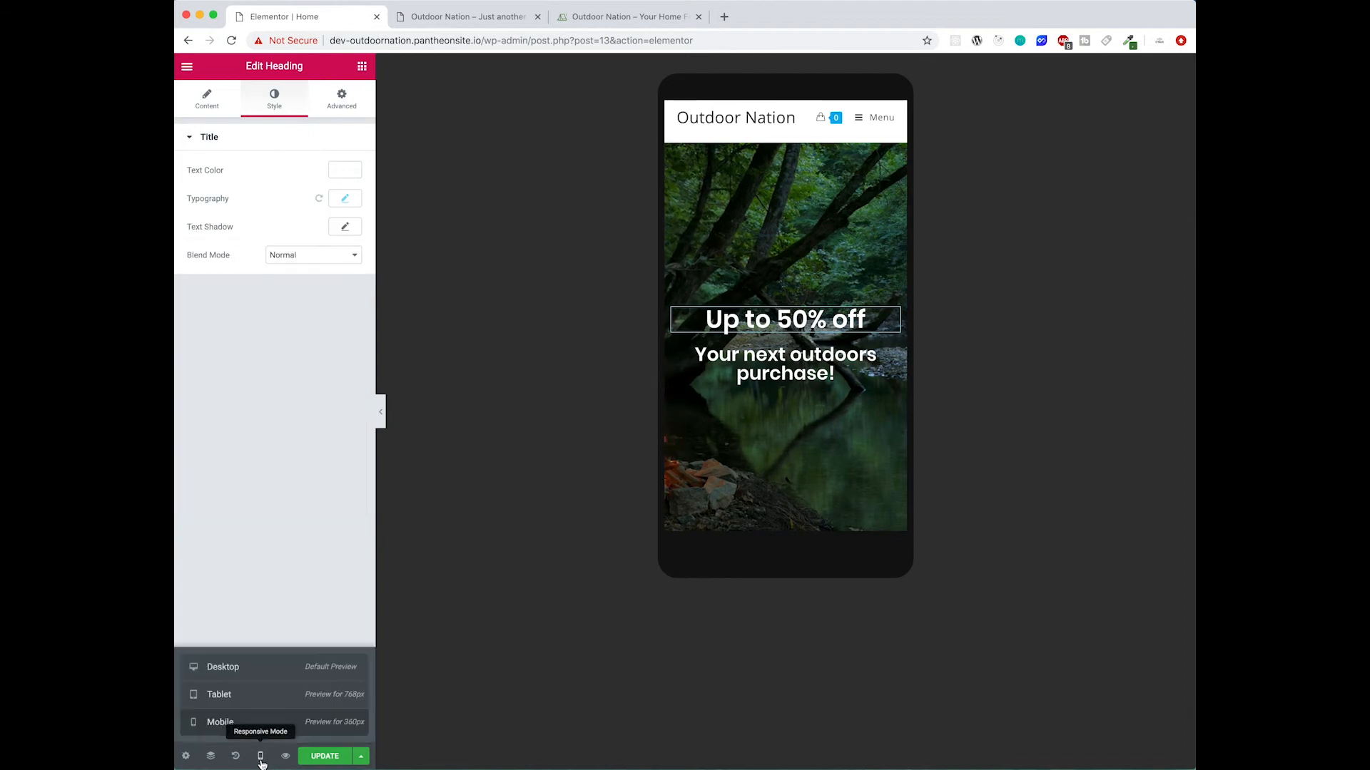
click(267, 672)
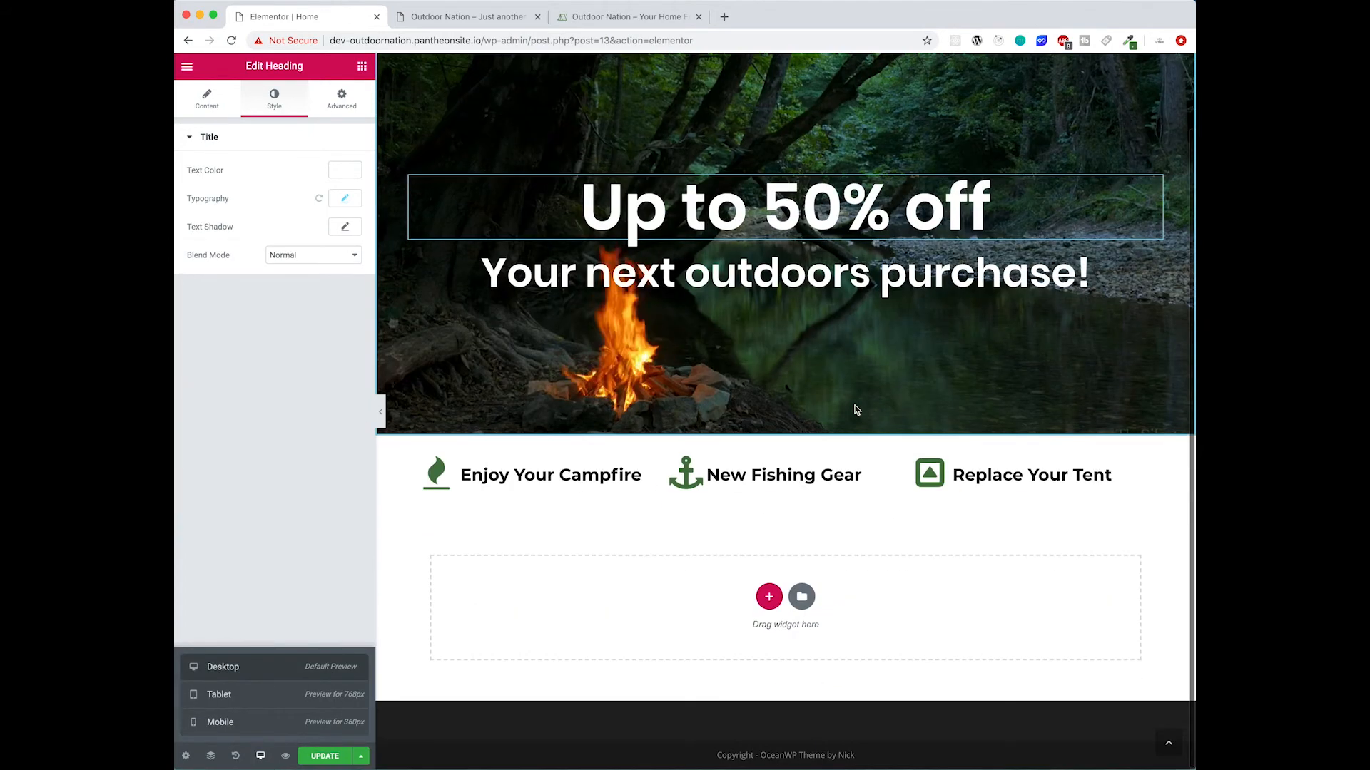
scroll(825, 393, up, 2)
scroll(627, 418, down, 2)
scroll(489, 229, up, 2)
click(325, 758)
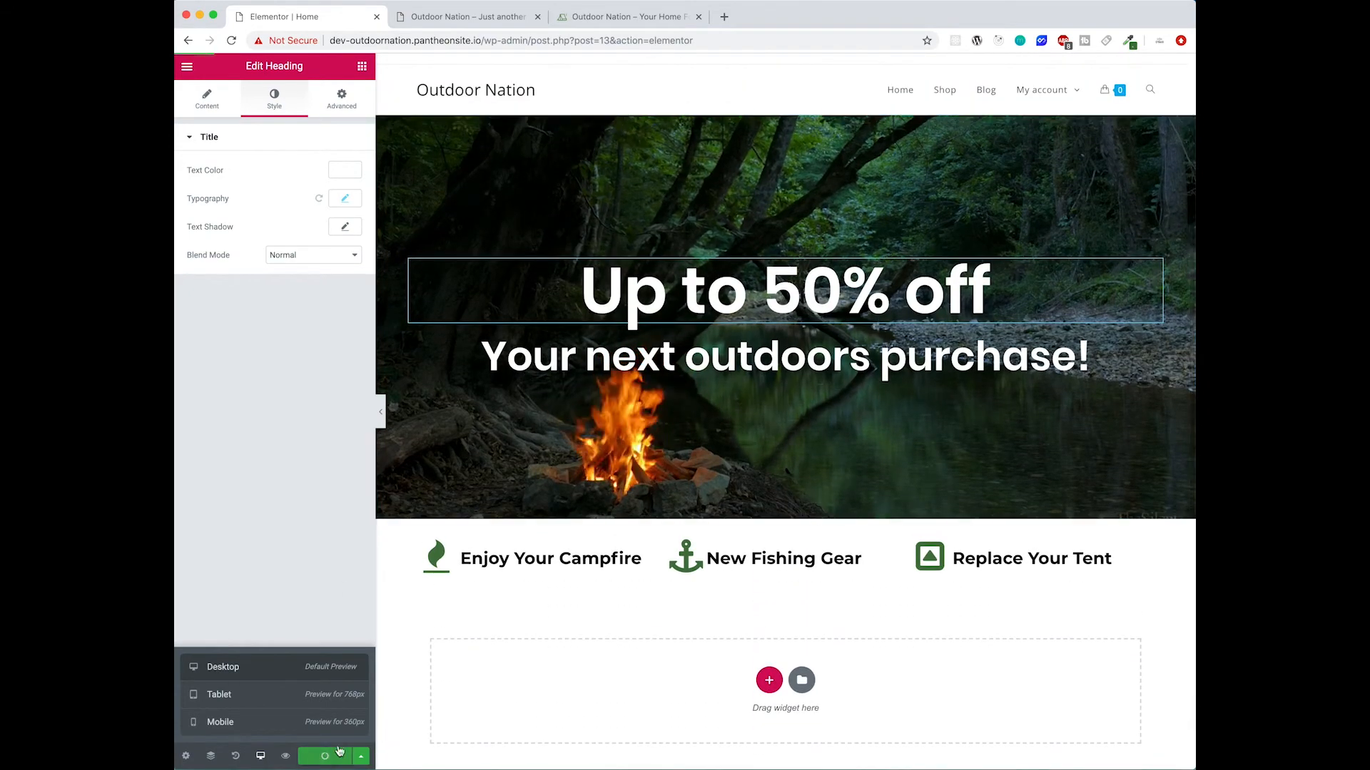
- Reload the live Outdoor Nation site tab to review the saved home page
click(440, 23)
click(232, 42)
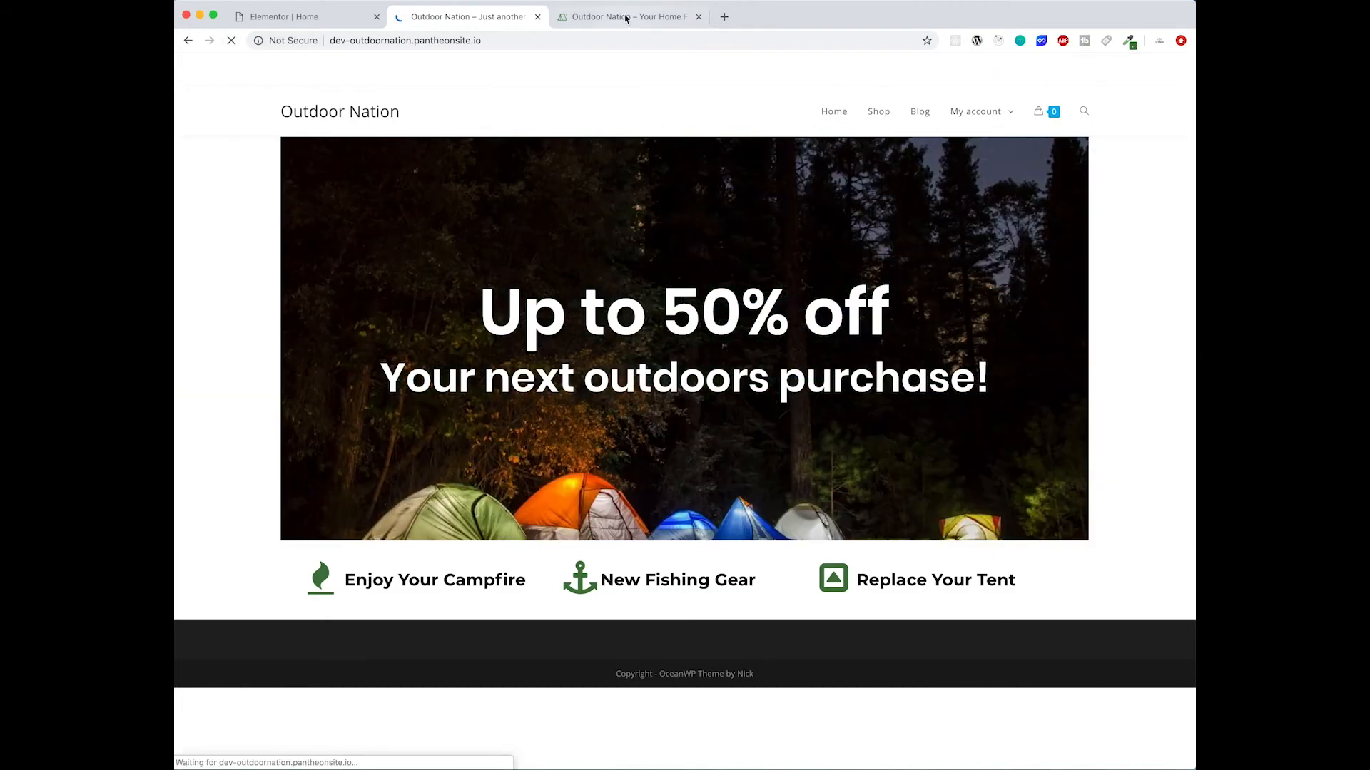
- On the reference site tab, examine the Shop Our Best Deals cards and follow the Campfire card's link before returning
click(621, 16)
scroll(846, 485, down, 4)
scroll(845, 485, down, 12)
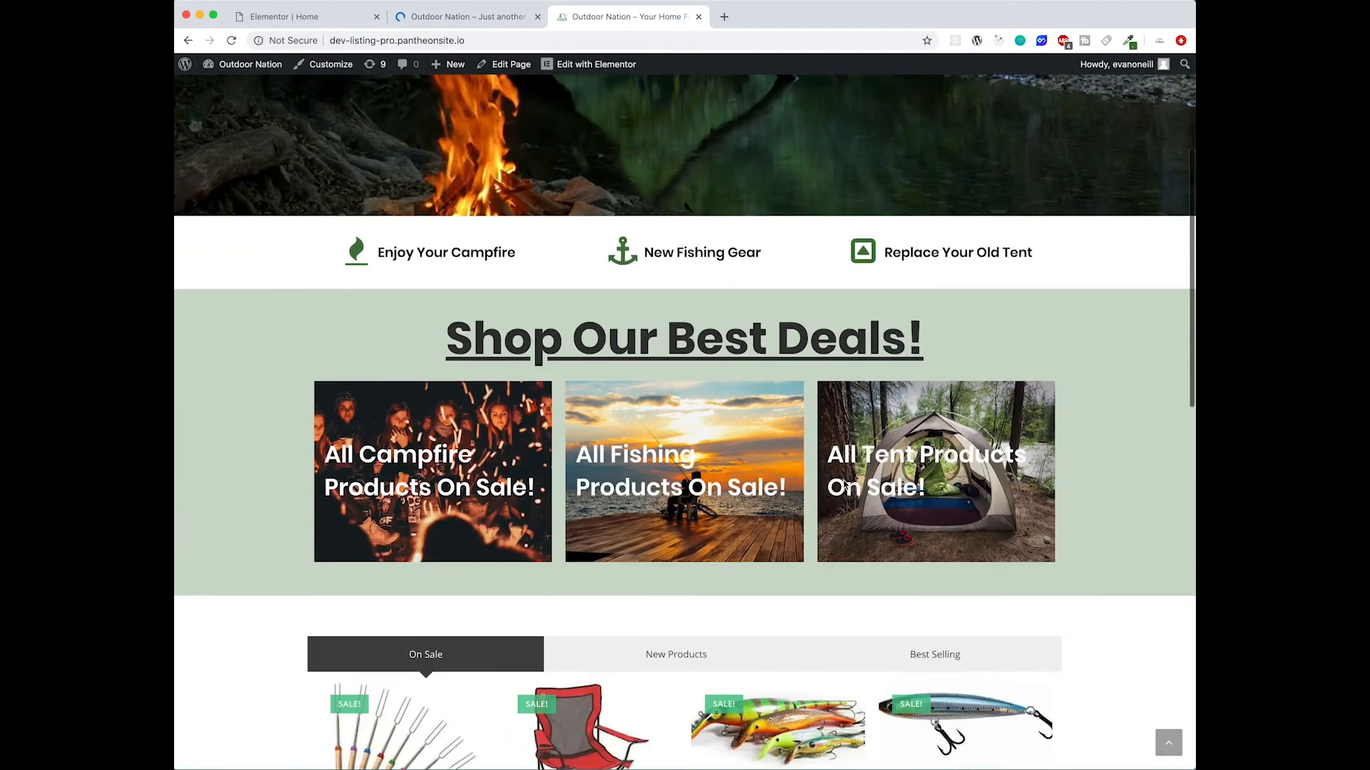
scroll(843, 485, up, 13)
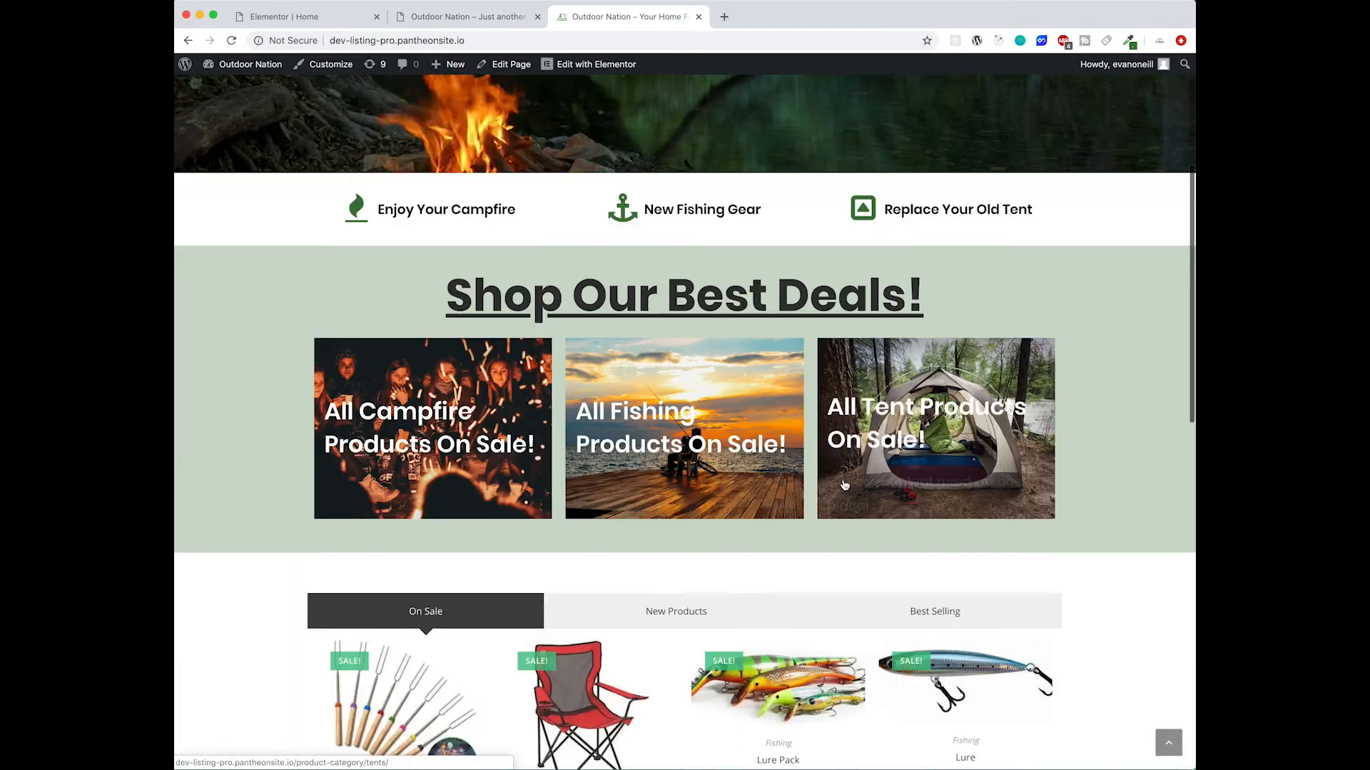
scroll(843, 485, up, 3)
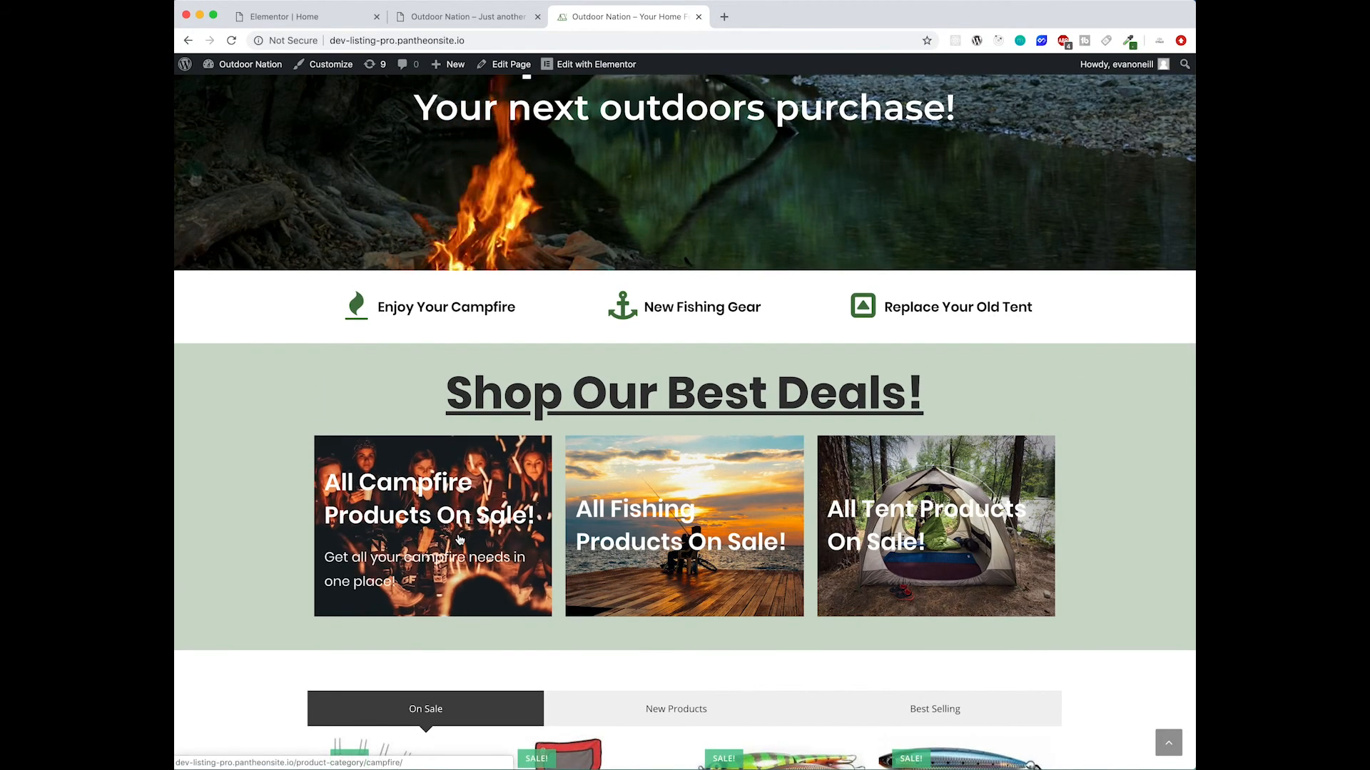
right_click(455, 505)
click(416, 515)
click(405, 515)
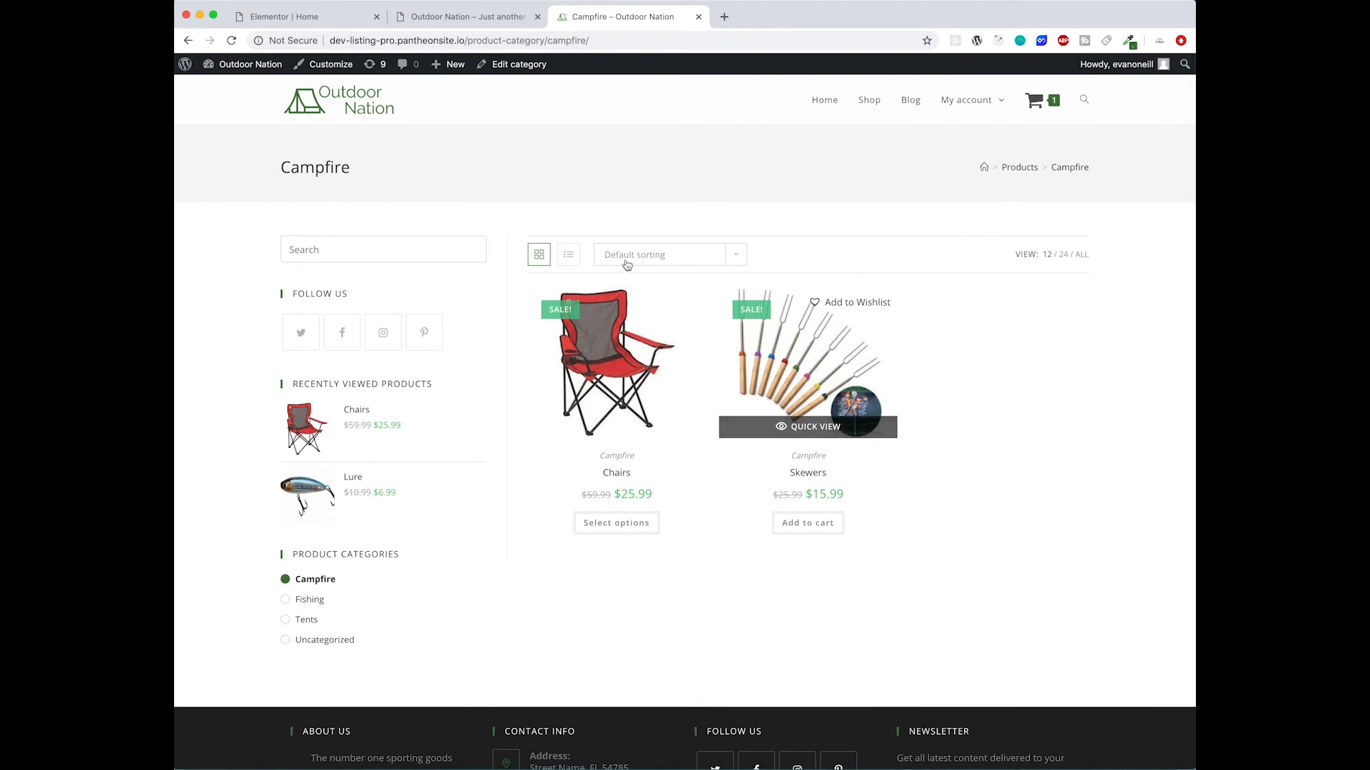
click(189, 42)
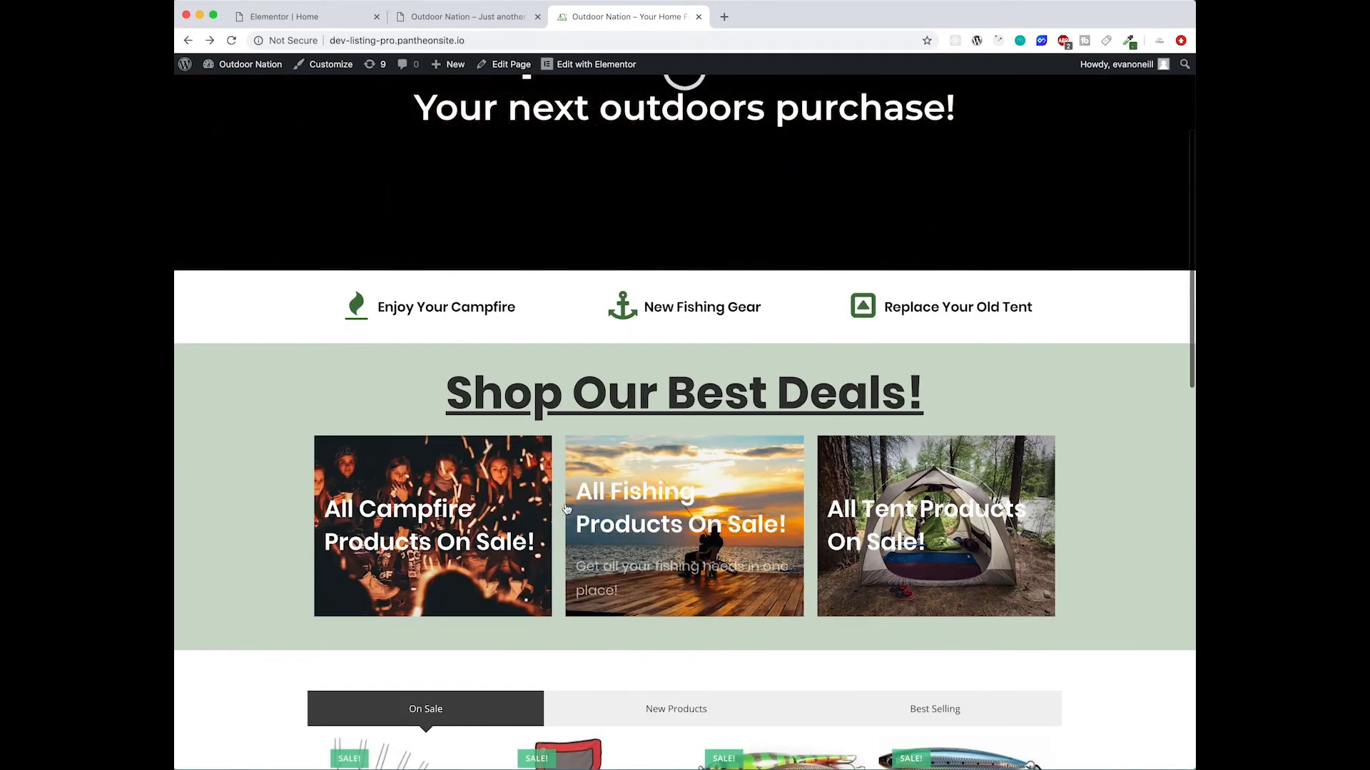
- Scroll through the reference home page to study the deals cards and product tabs section
scroll(559, 358, up, 3)
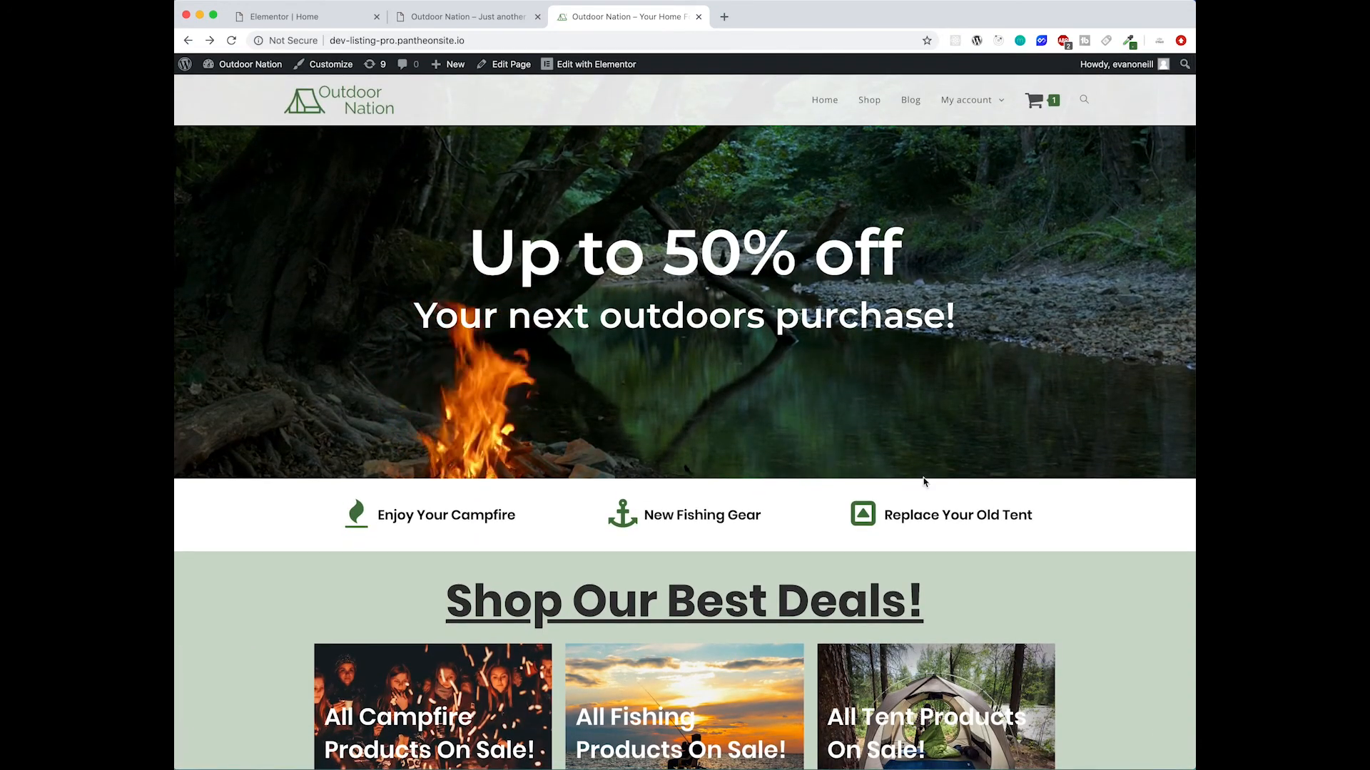
scroll(923, 480, down, 3)
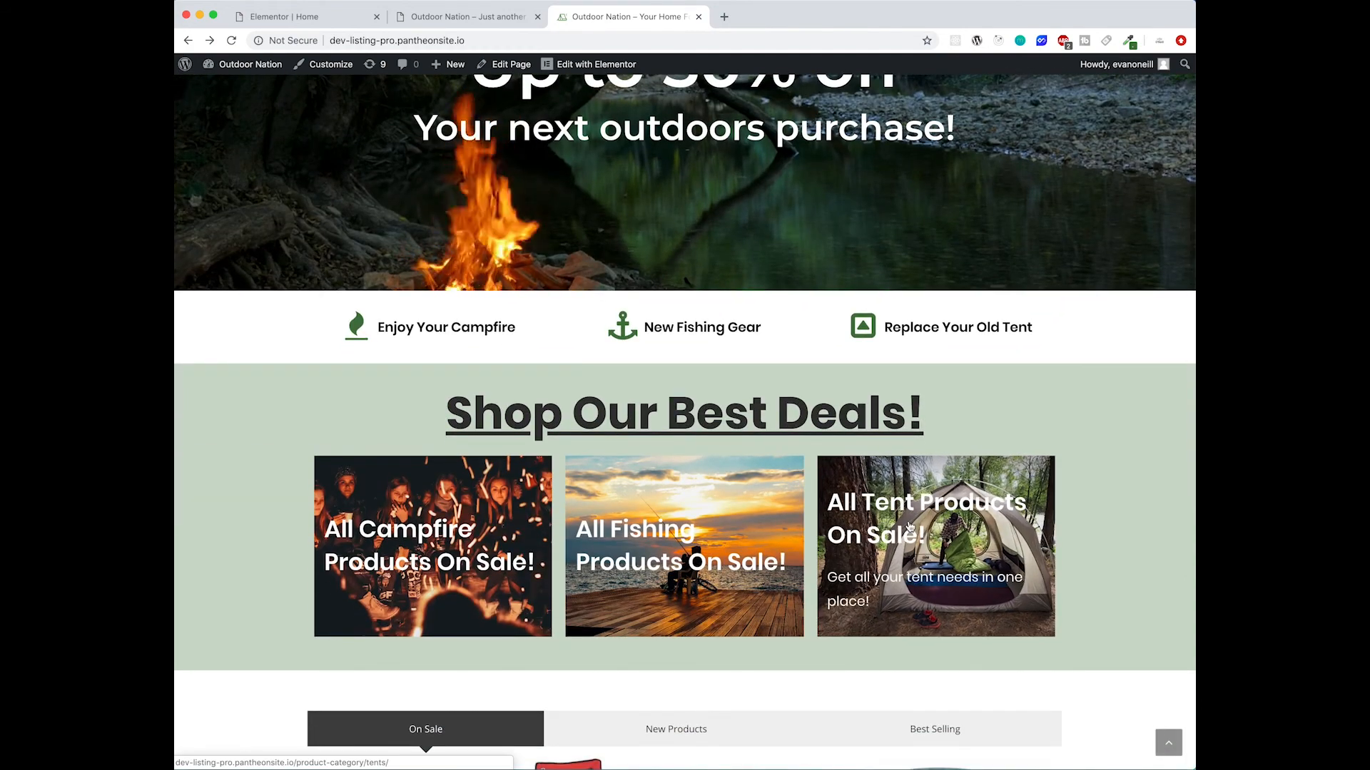
scroll(425, 565, down, 2)
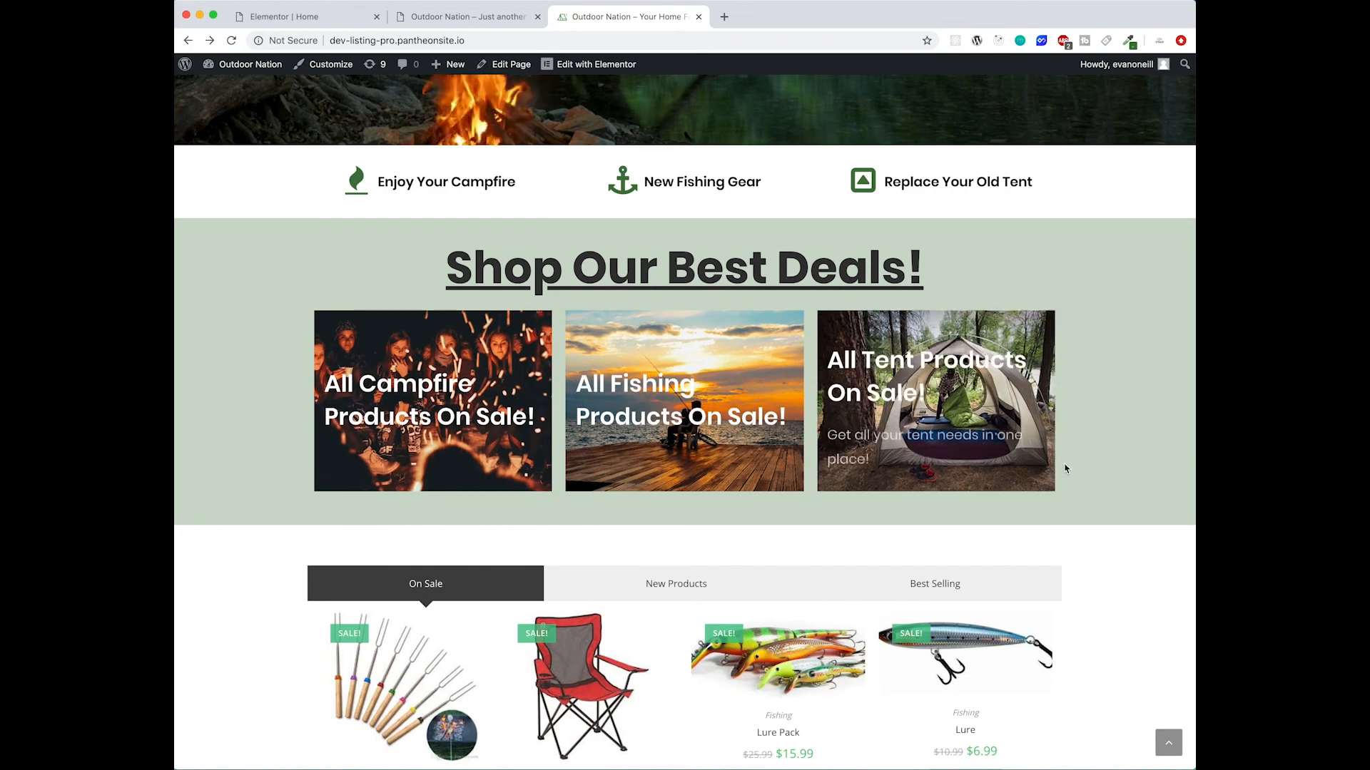
scroll(1066, 469, down, 3)
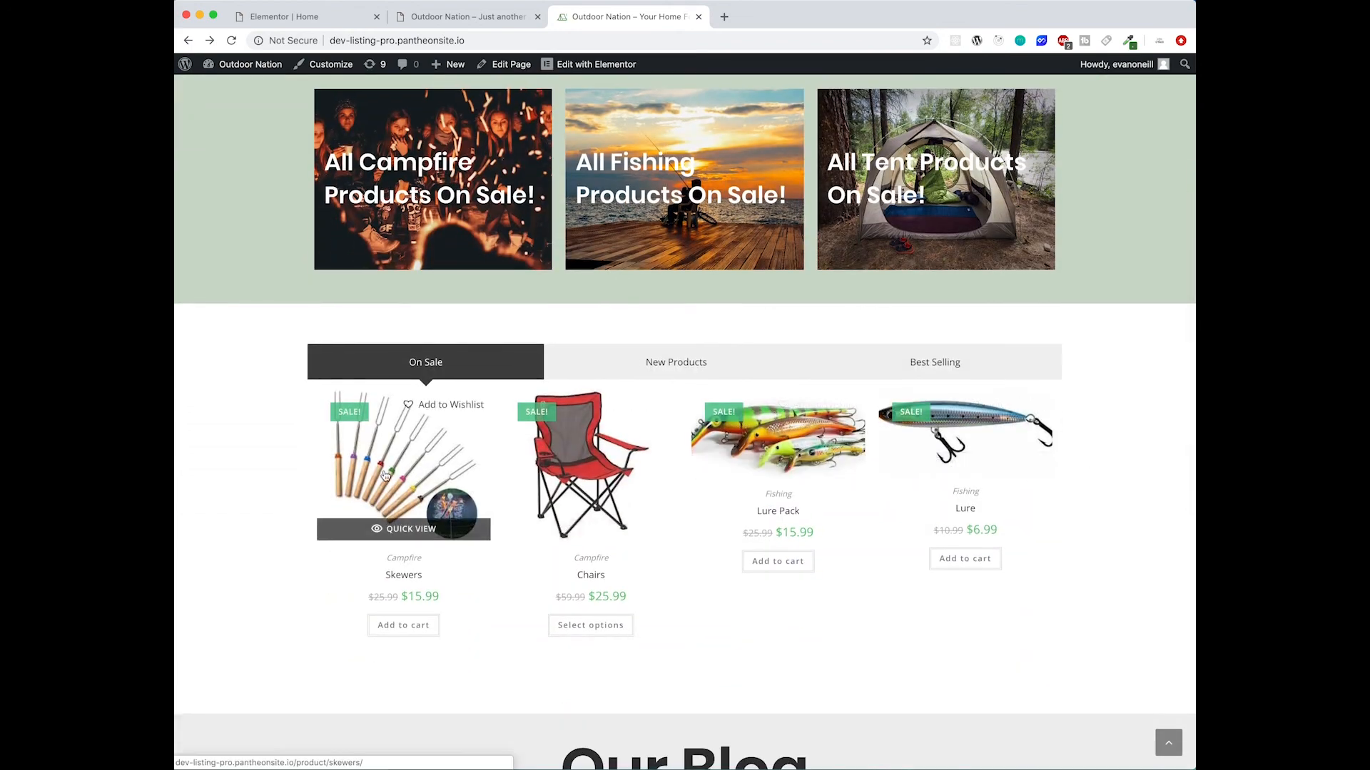
scroll(388, 476, up, 3)
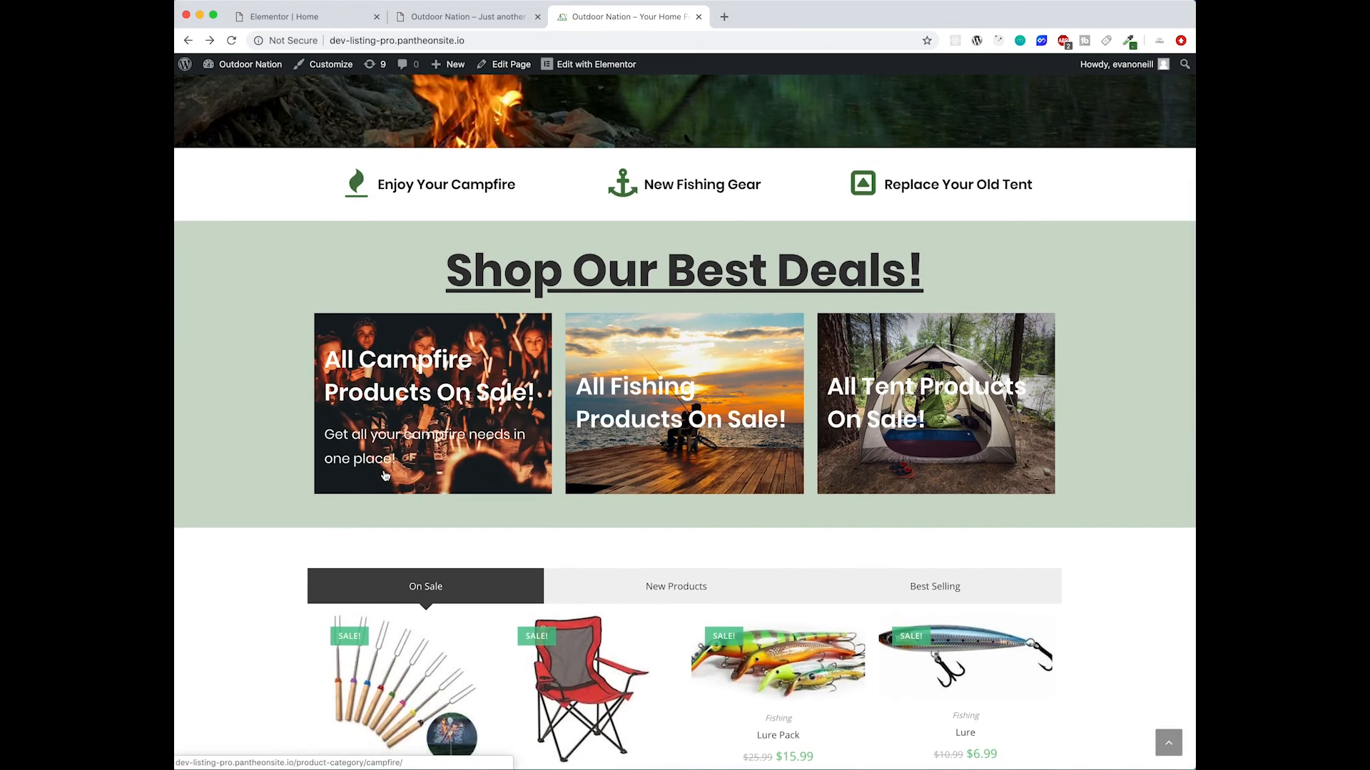